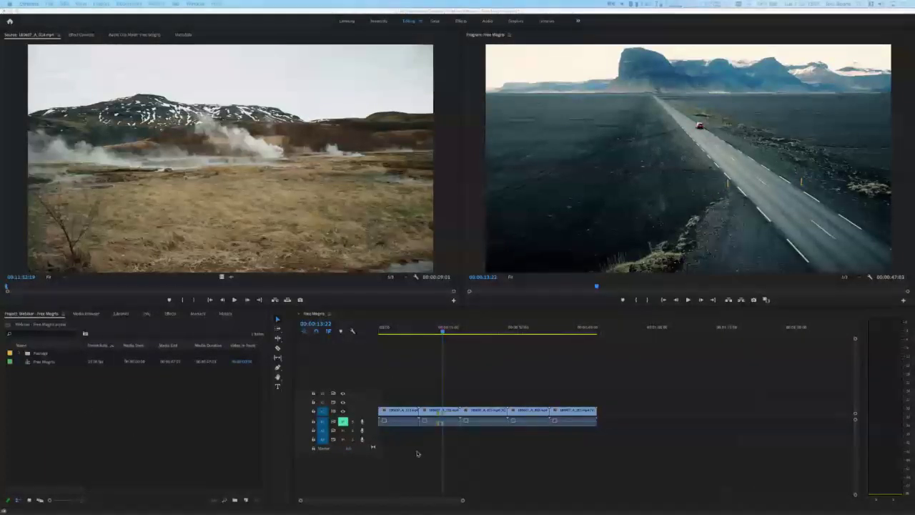
# Scrub through the sequence to preview its clips, returning to the shot of the red car on the road.
pyautogui.click(429, 335)
pyautogui.moveTo(429, 335); pyautogui.dragTo(463, 342)
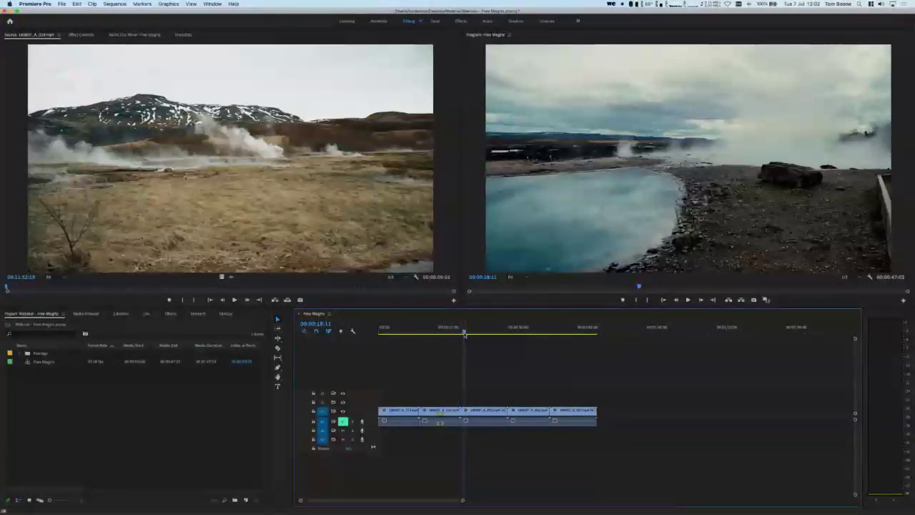
pyautogui.moveTo(463, 341)
pyautogui.mouseDown()
pyautogui.moveTo(411, 340)
pyautogui.moveTo(446, 340)
pyautogui.mouseUp()
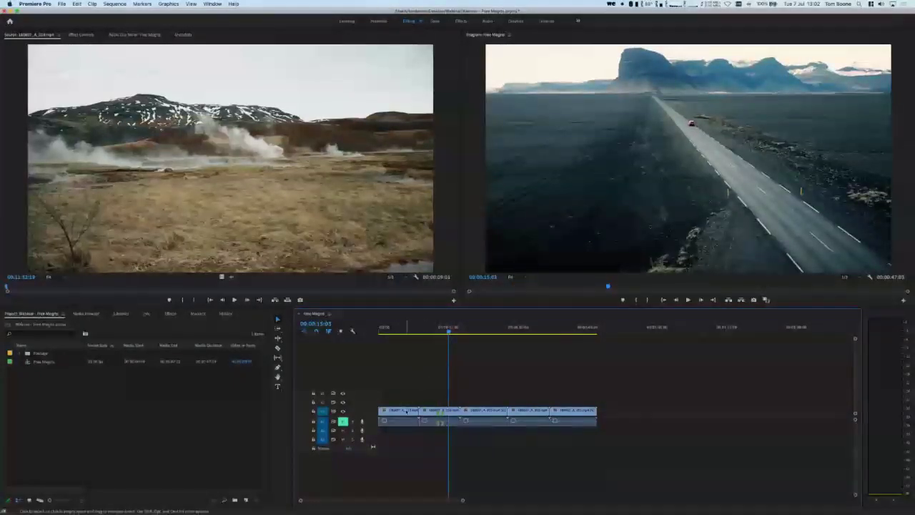
pyautogui.moveTo(406, 412)
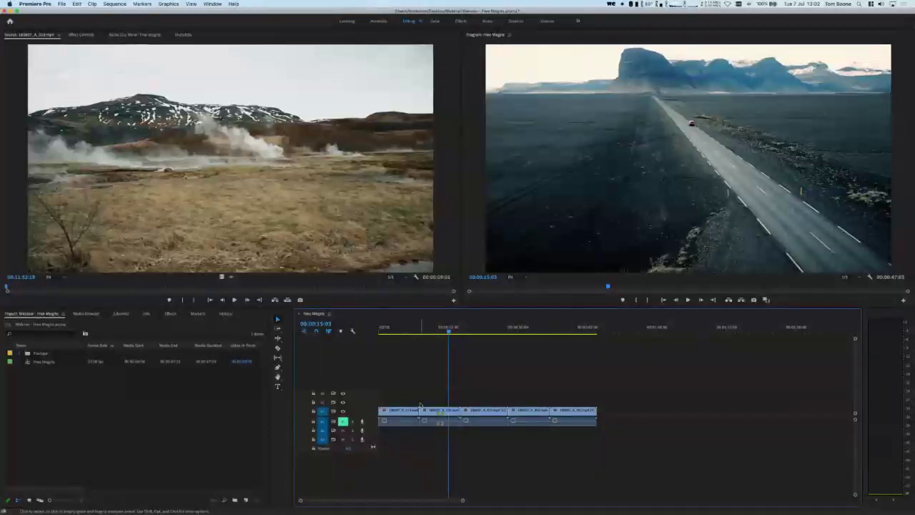
pyautogui.moveTo(419, 330); pyautogui.dragTo(430, 336)
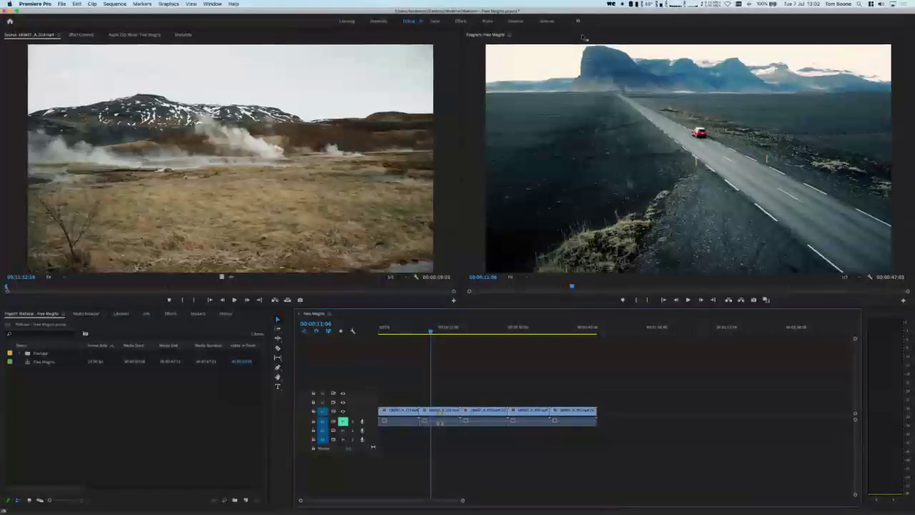
# Switch to the Graphics workspace so Essential Graphics is available, and check its entry among the available windows.
pyautogui.click(515, 21)
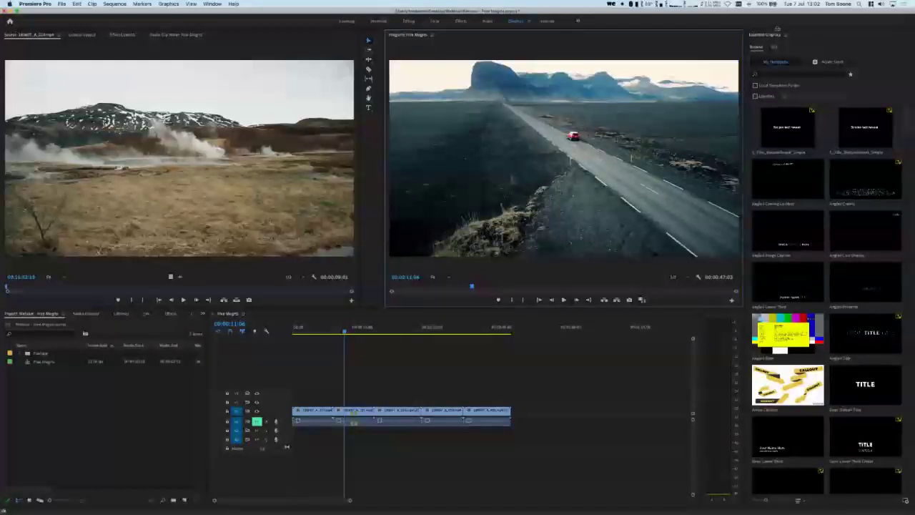
pyautogui.click(213, 4)
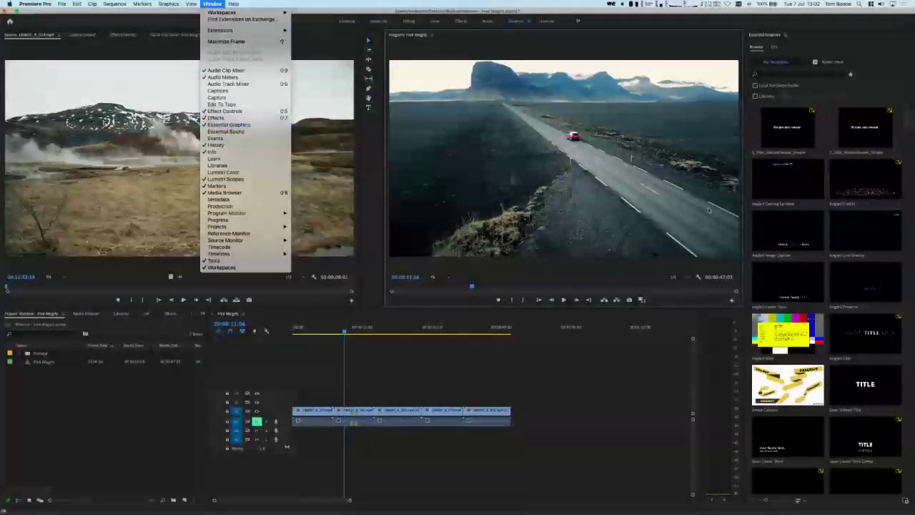
pyautogui.click(644, 356)
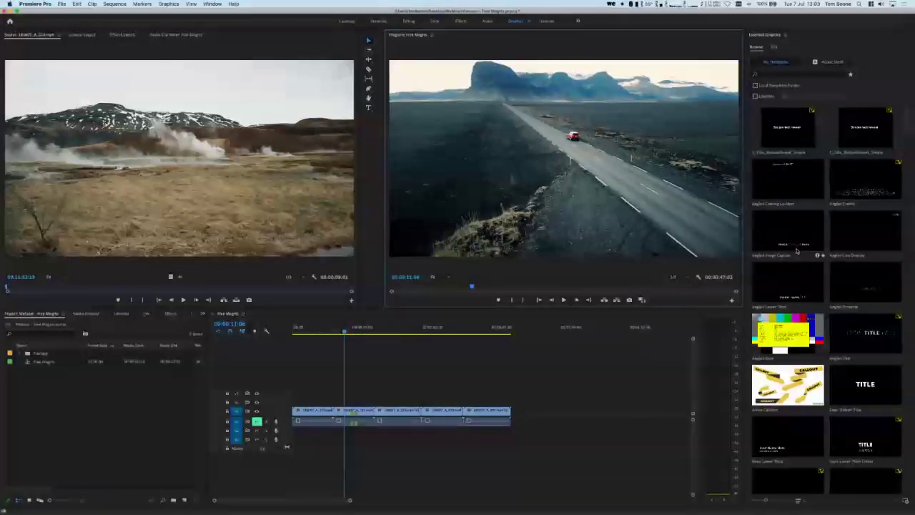
# Limit My Templates to those stored in Libraries, check the available library choices, and remove the filter again.
pyautogui.click(755, 96)
pyautogui.click(793, 99)
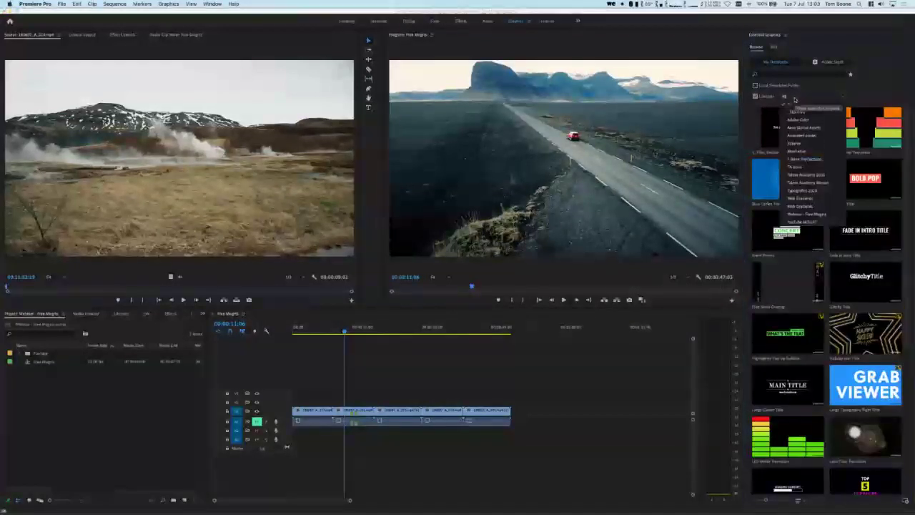
pyautogui.click(856, 128)
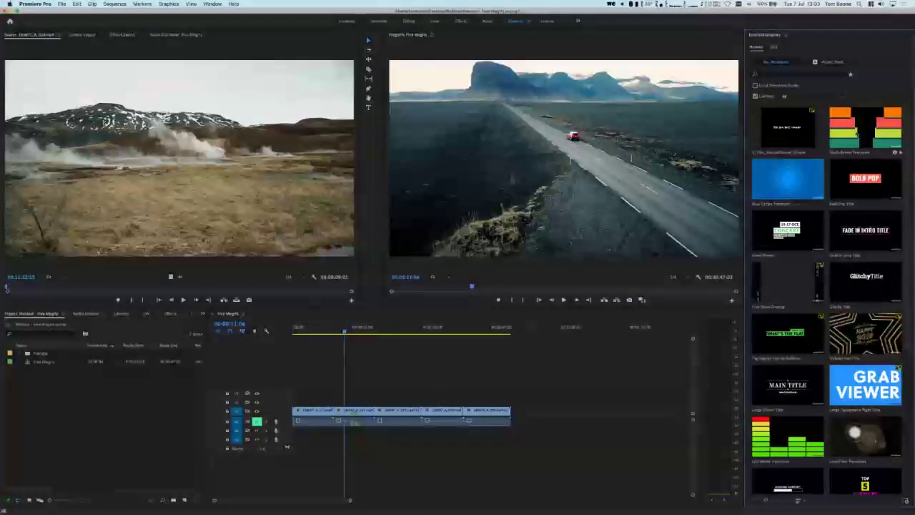
pyautogui.click(755, 97)
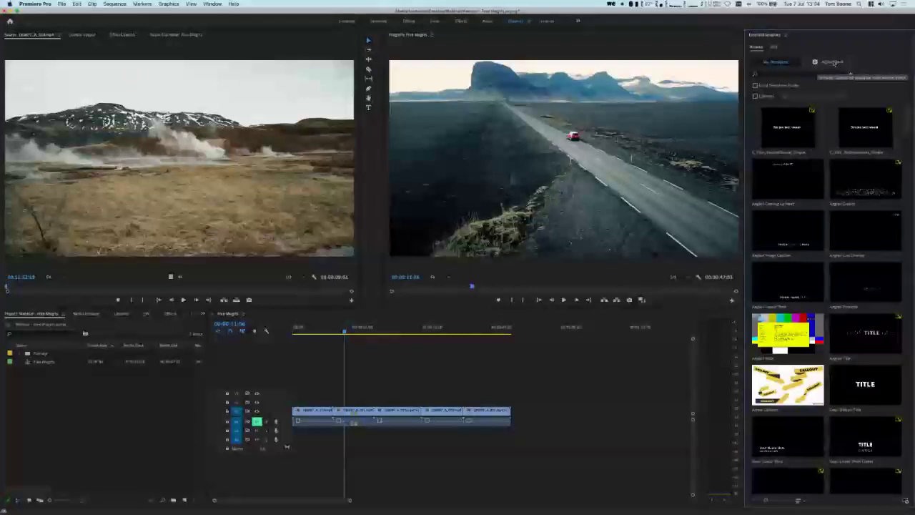
# Show the Adobe Stock templates in Essential Graphics, limit them to Free, and reduce the thumbnail size.
pyautogui.click(836, 63)
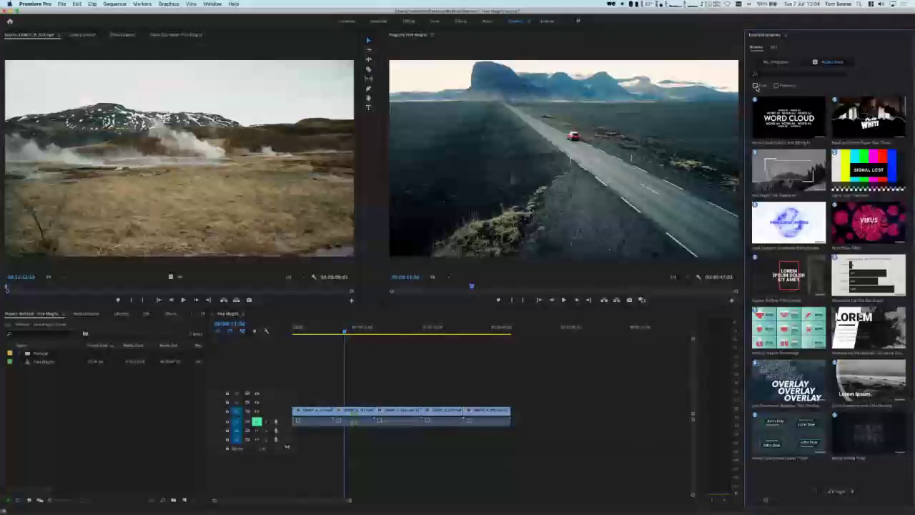
pyautogui.click(755, 86)
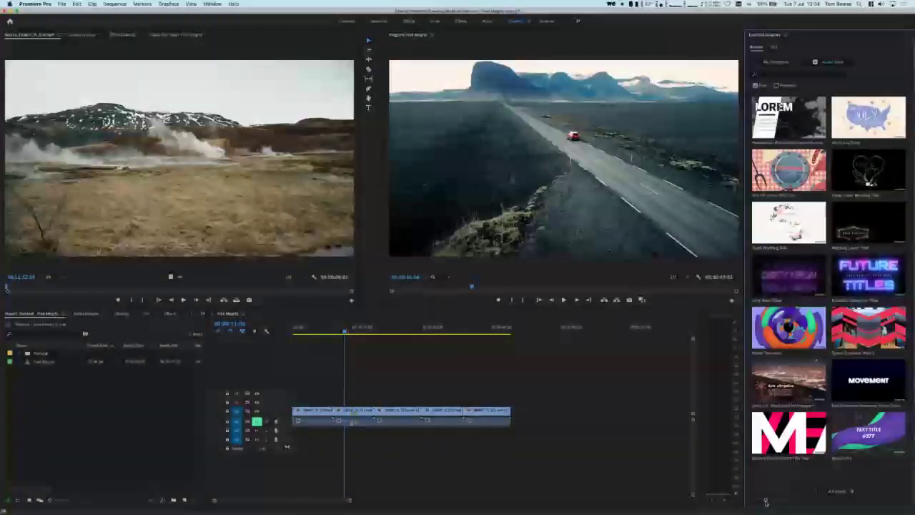
pyautogui.moveTo(764, 503)
pyautogui.mouseDown()
pyautogui.moveTo(778, 502)
pyautogui.moveTo(743, 503)
pyautogui.moveTo(754, 502)
pyautogui.mouseUp()
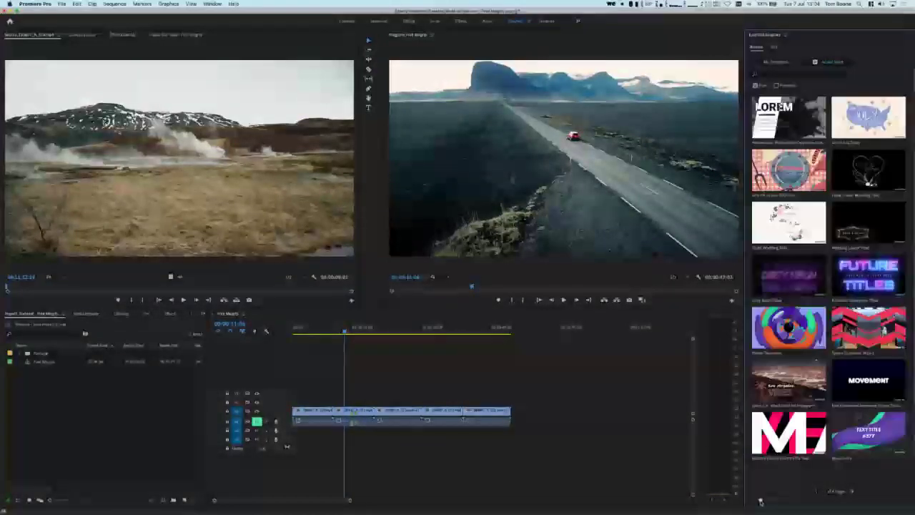
# Examine the first three pages of free Adobe Stock templates and return to the first page.
pyautogui.click(852, 492)
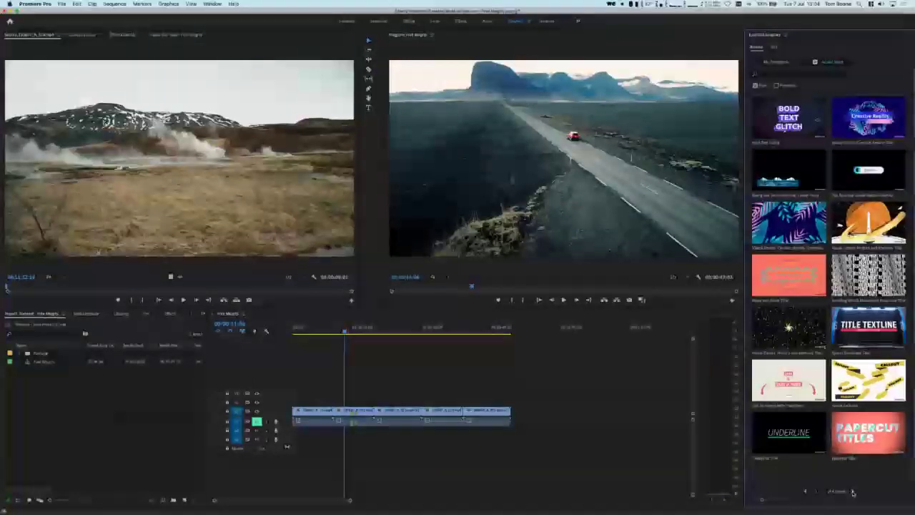
pyautogui.click(852, 491)
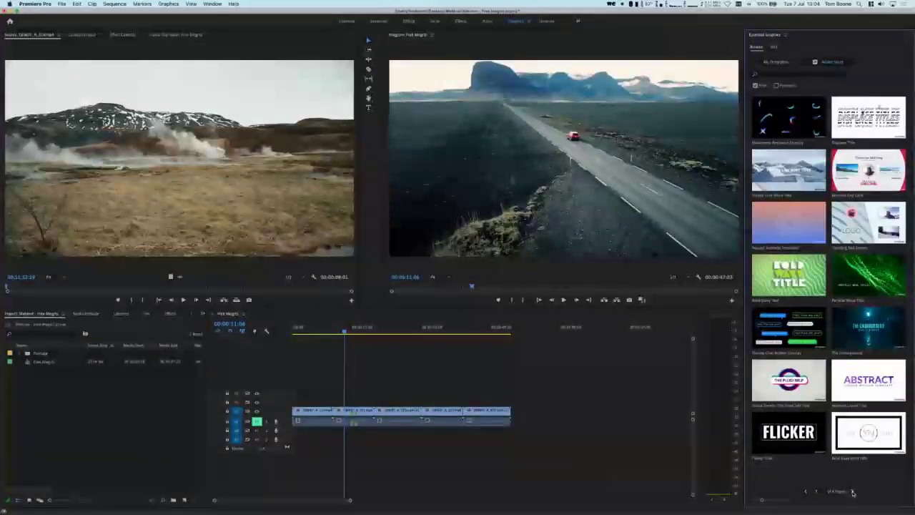
pyautogui.click(805, 493)
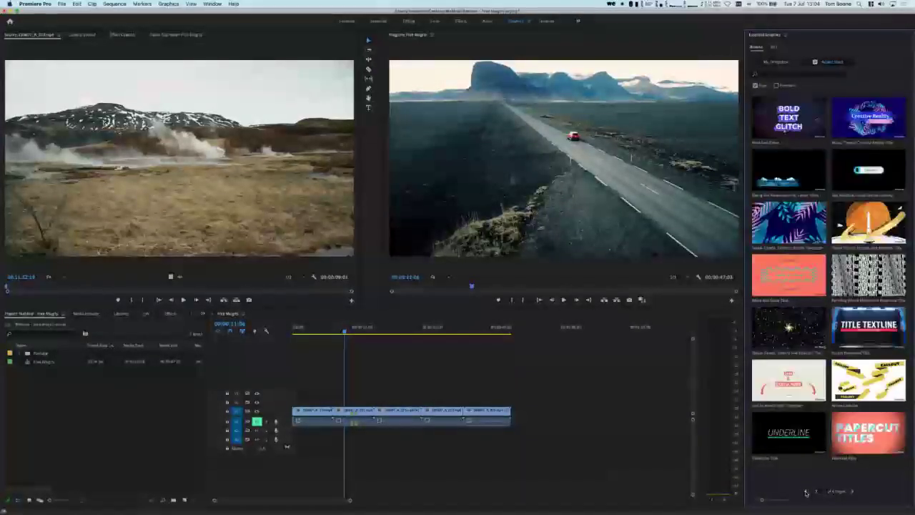
pyautogui.click(805, 493)
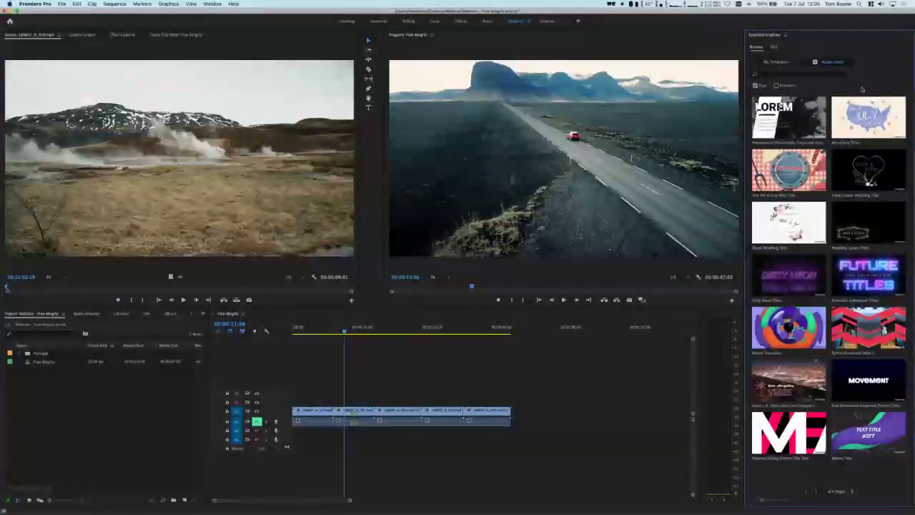
pyautogui.moveTo(883, 126)
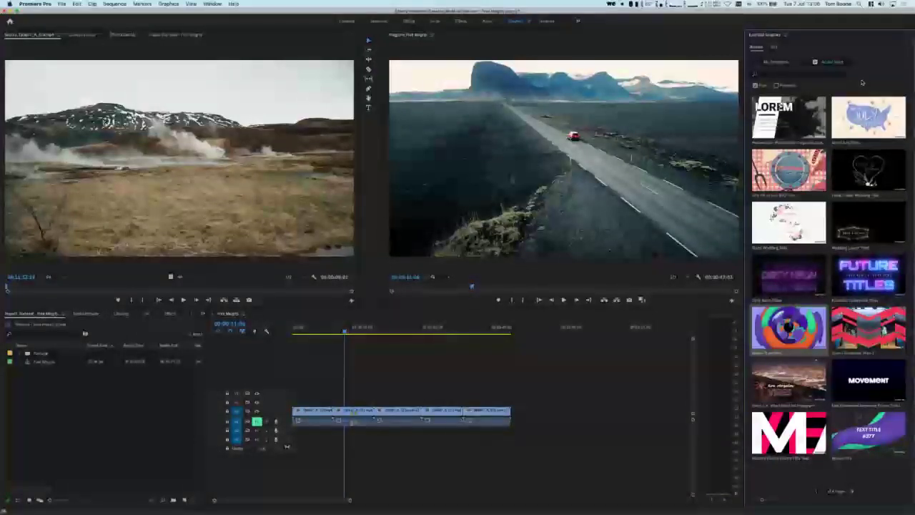
# Switch to Safari and open the Premiere Pro templates (Sjablonen) on the Adobe Stock website.
pyautogui.press('super+Tab')
pyautogui.press('super+Tab')
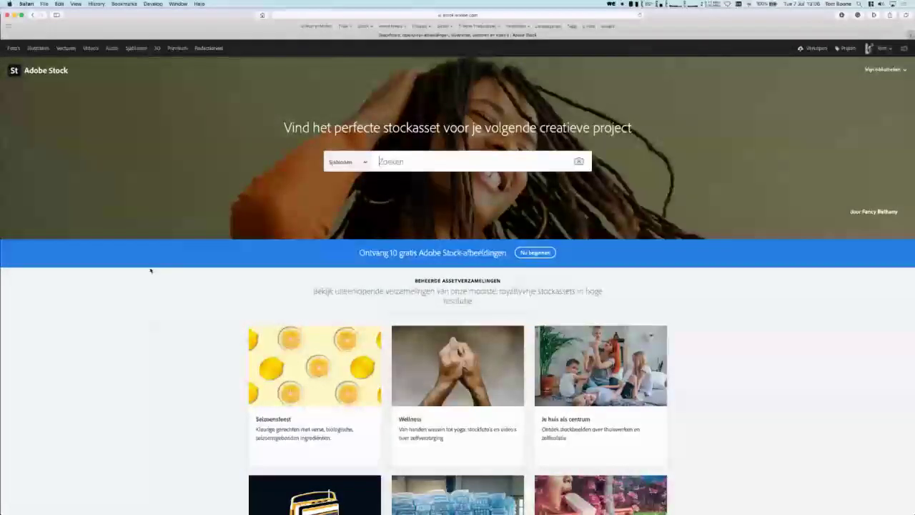
pyautogui.click(379, 161)
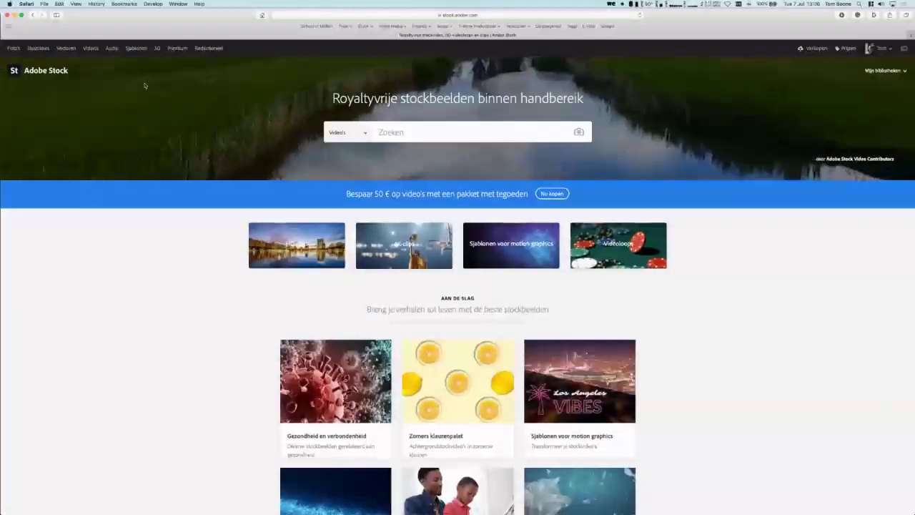
pyautogui.click(136, 48)
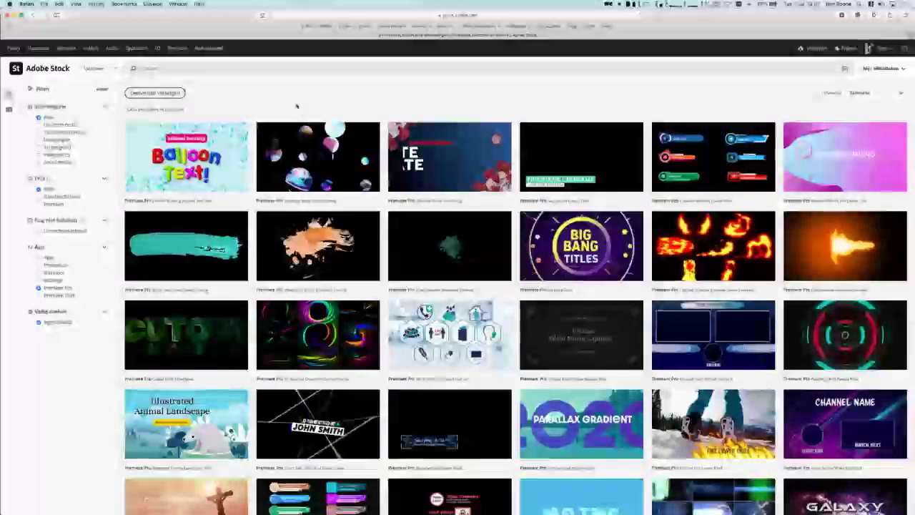
# Preview template animations and open the Sparkling Neon Bubbles Titles template to examine its price, file type and template details.
pyautogui.moveTo(265, 151)
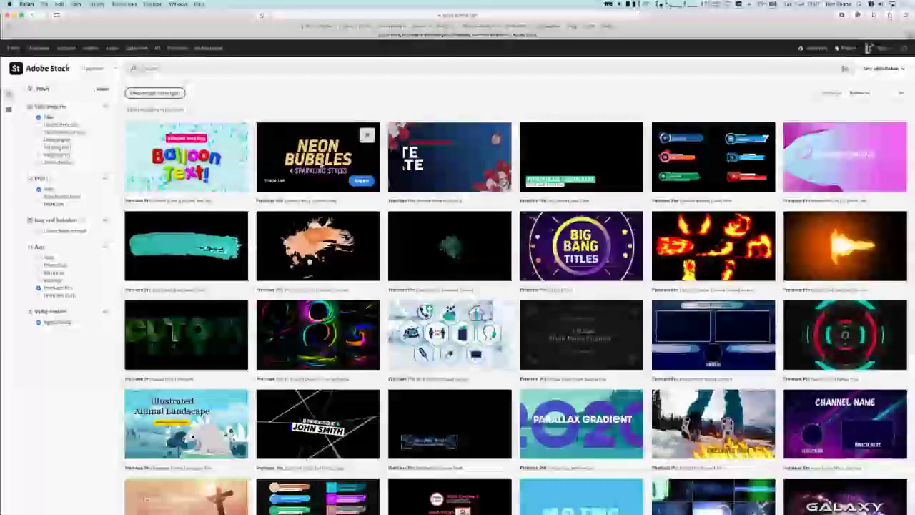
pyautogui.moveTo(224, 164)
pyautogui.moveTo(318, 161)
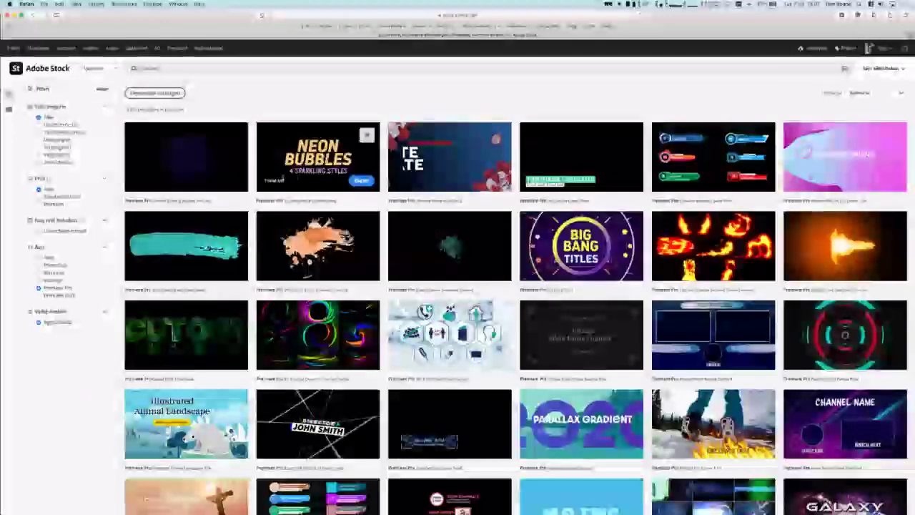
pyautogui.click(318, 161)
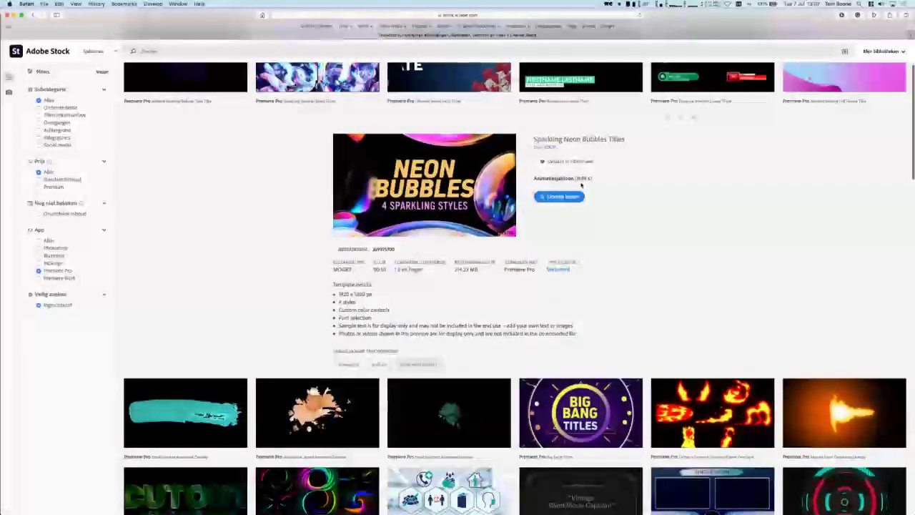
pyautogui.scroll(2, 571, 207)
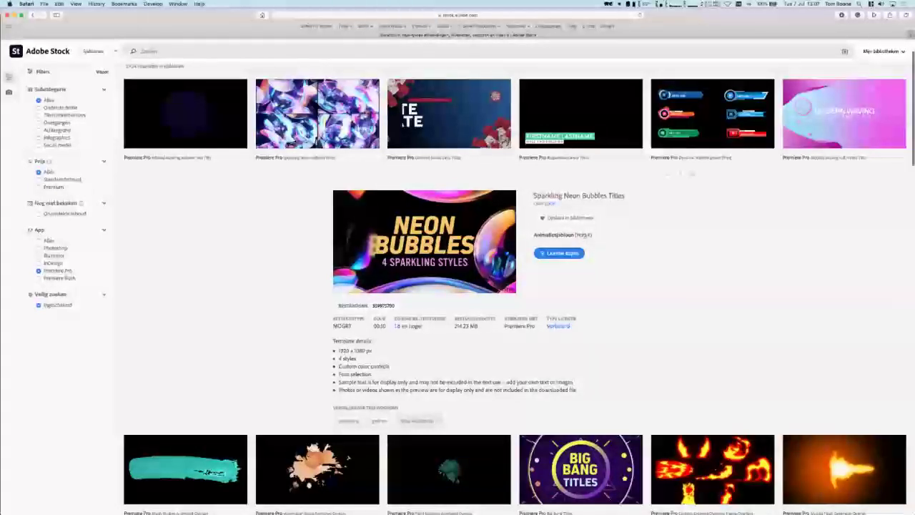
pyautogui.scroll(2, 677, 272)
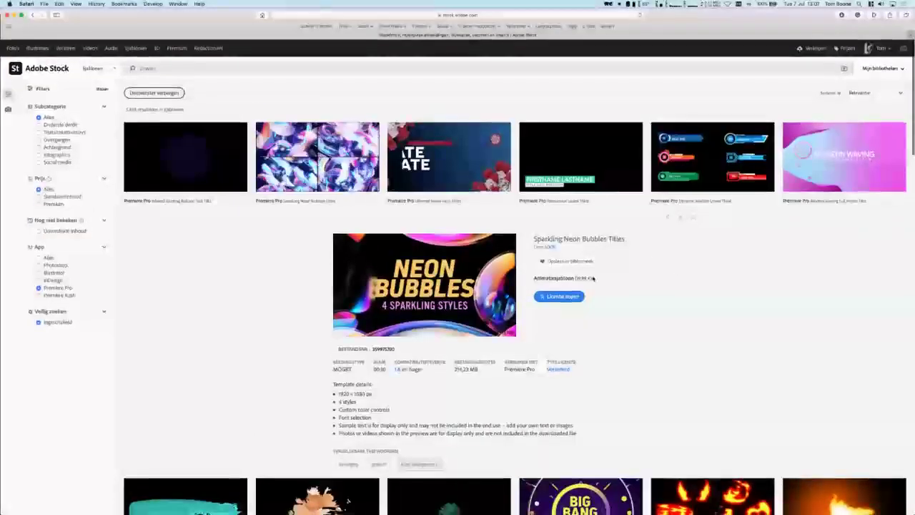
pyautogui.scroll(-2, 646, 316)
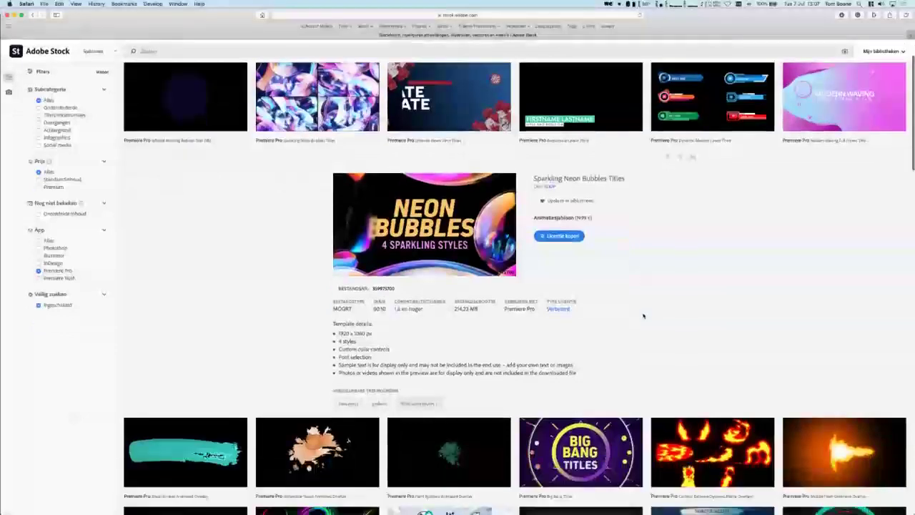
pyautogui.scroll(3, 231, 327)
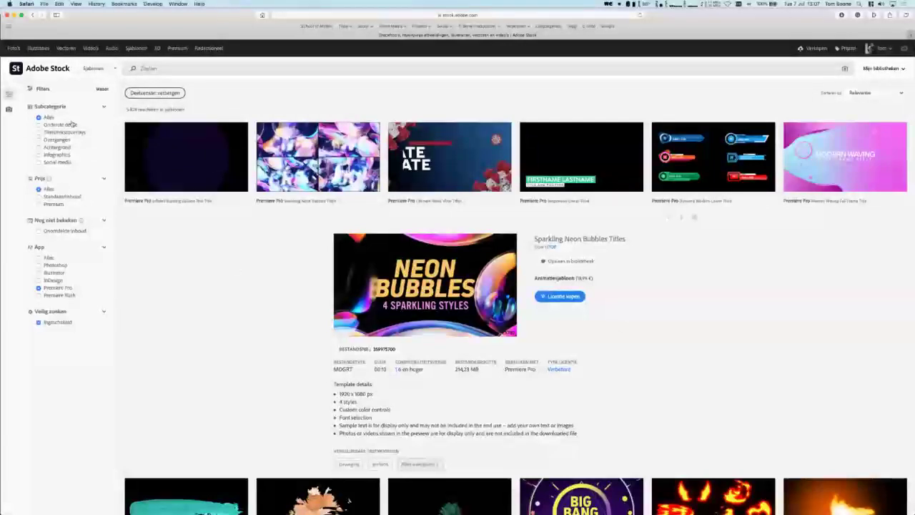
pyautogui.click(9, 93)
pyautogui.scroll(-3, 9, 89)
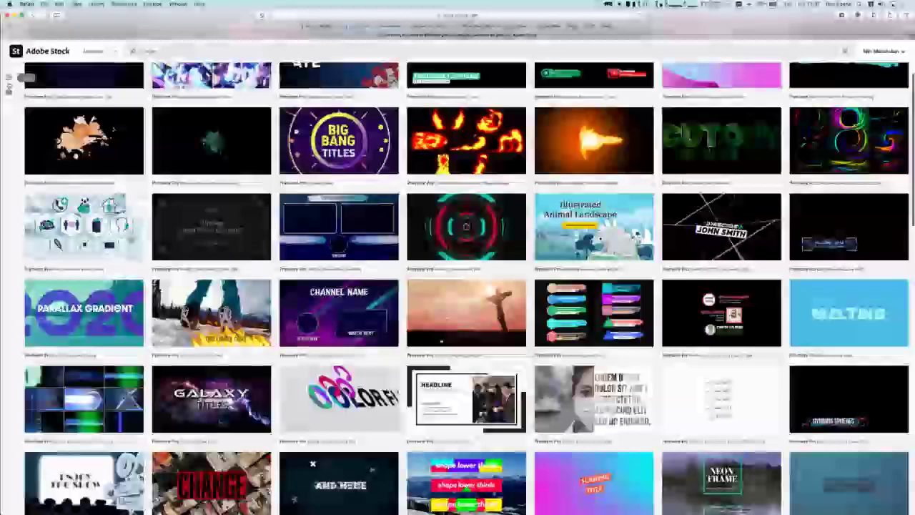
pyautogui.click(9, 90)
pyautogui.click(317, 77)
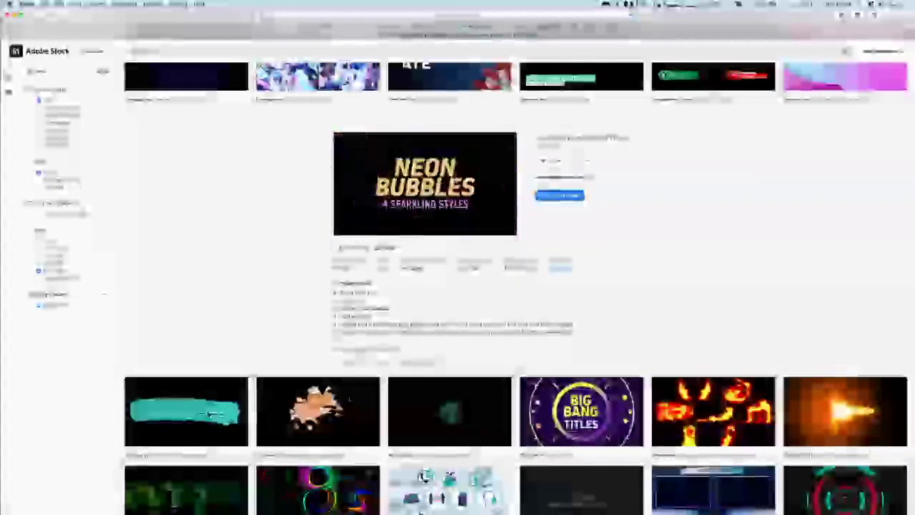
# Filter the Premiere Pro templates by price to standard content (Standaardinhoud) and browse the resulting templates.
pyautogui.click(39, 180)
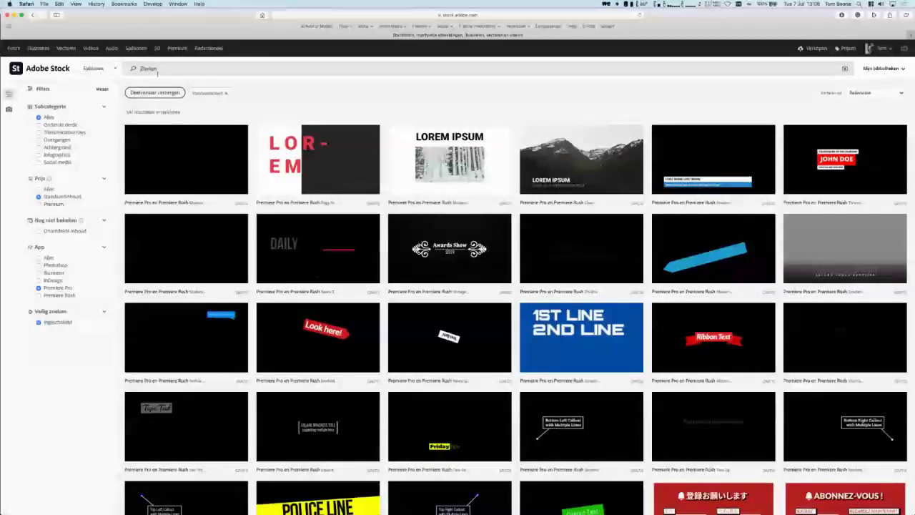
pyautogui.scroll(-5, 312, 264)
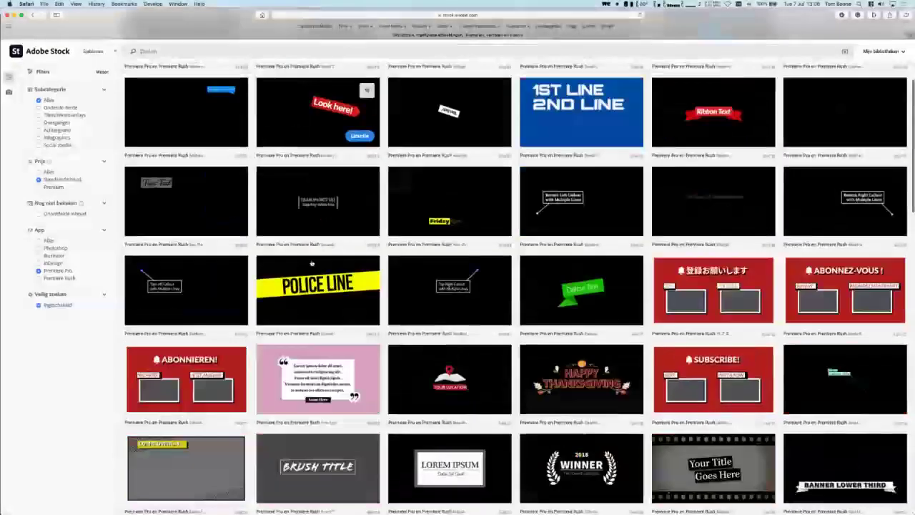
pyautogui.scroll(-6, 311, 264)
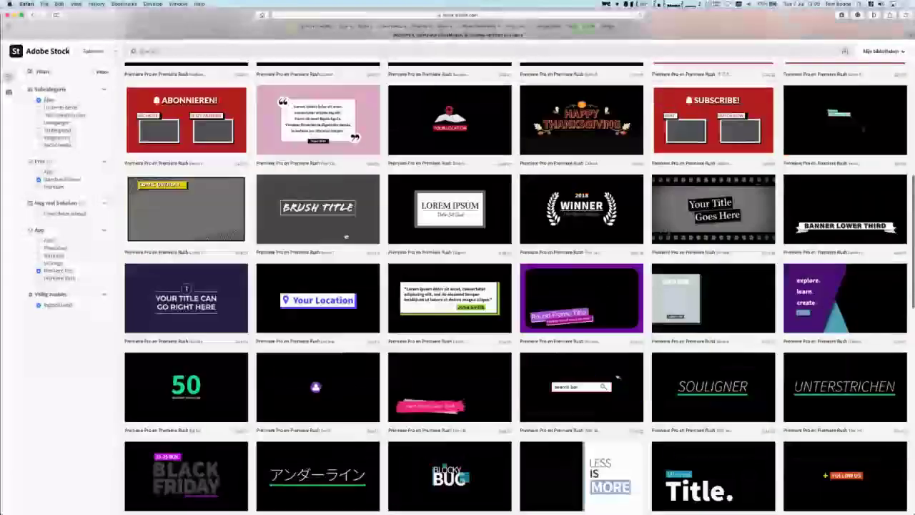
pyautogui.scroll(-5, 346, 236)
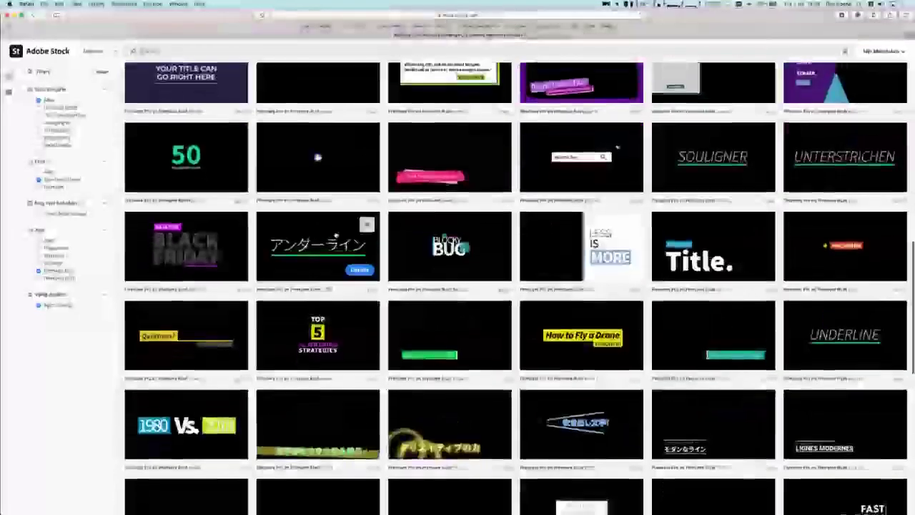
pyautogui.scroll(5, 305, 215)
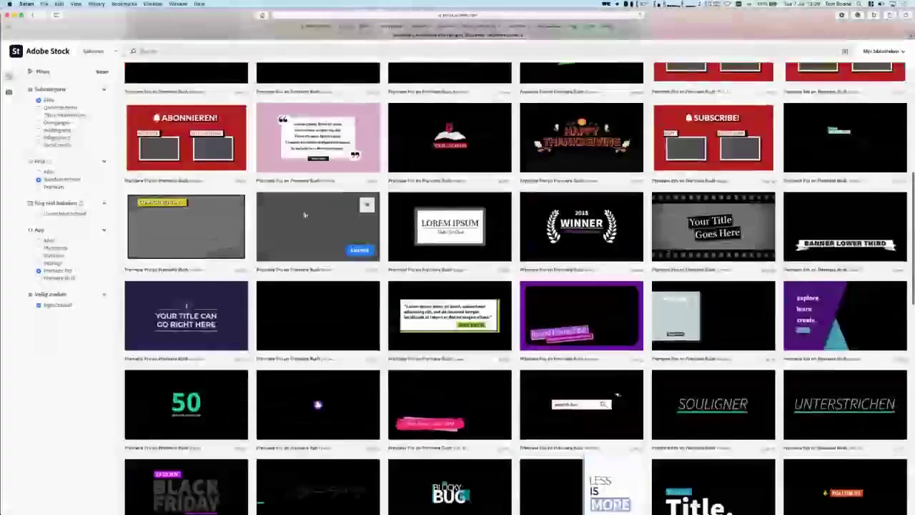
# Browse the free templates, open Modern End Screen With Cutout for VidCon 2020 and examine its file type and app compatibility.
pyautogui.scroll(-6, 304, 215)
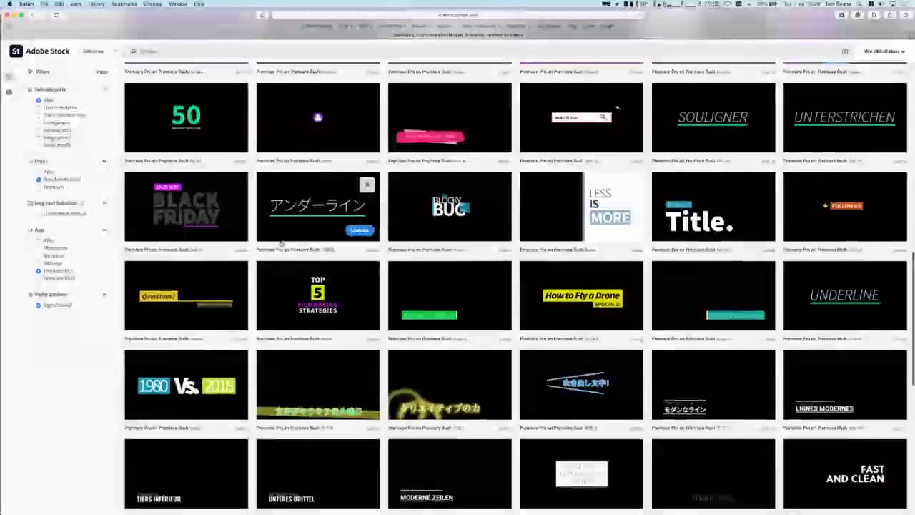
pyautogui.scroll(10, 280, 243)
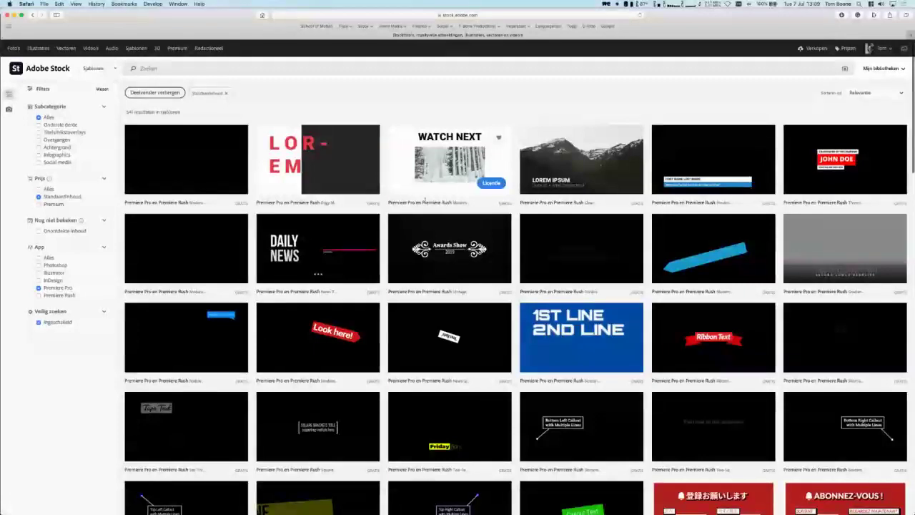
pyautogui.click(448, 162)
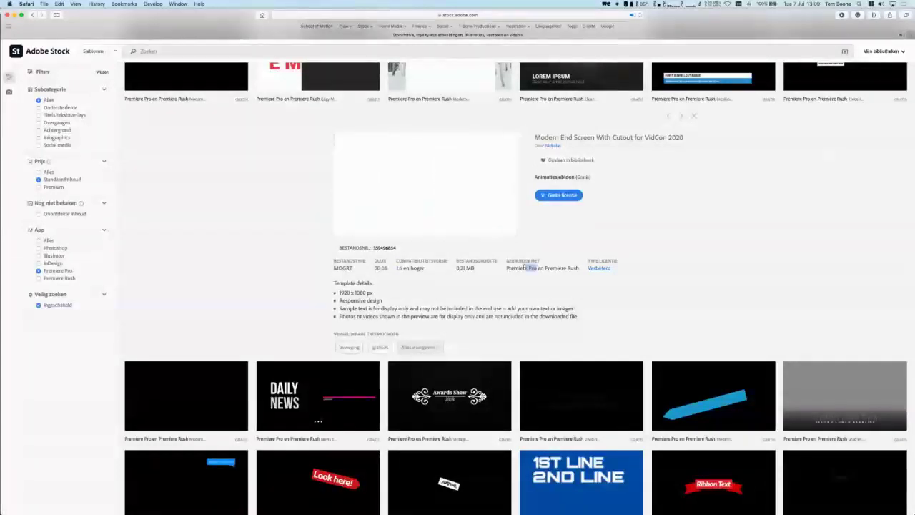
pyautogui.moveTo(538, 267); pyautogui.dragTo(506, 261)
pyautogui.click(508, 268)
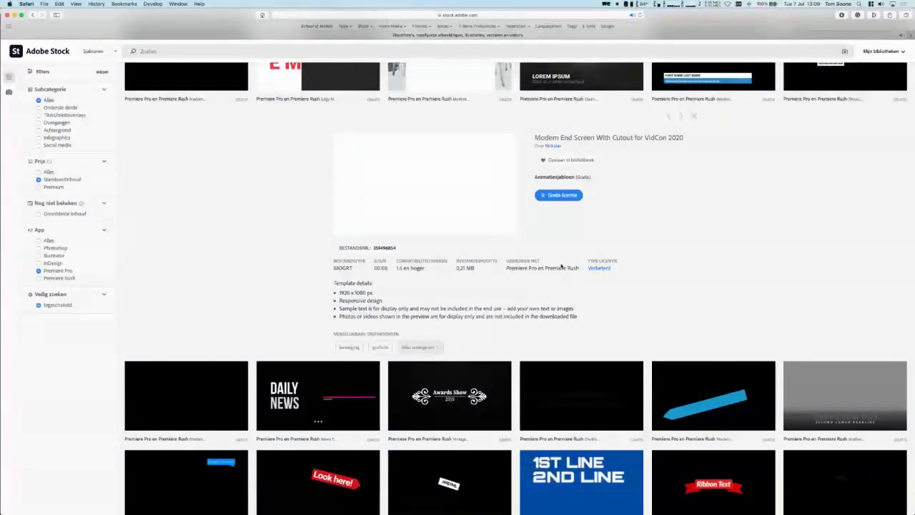
# License the Modern End Screen With Cutout for VidCon 2020 template for free and allow its download from stock.adobe.com.
pyautogui.scroll(3, 558, 267)
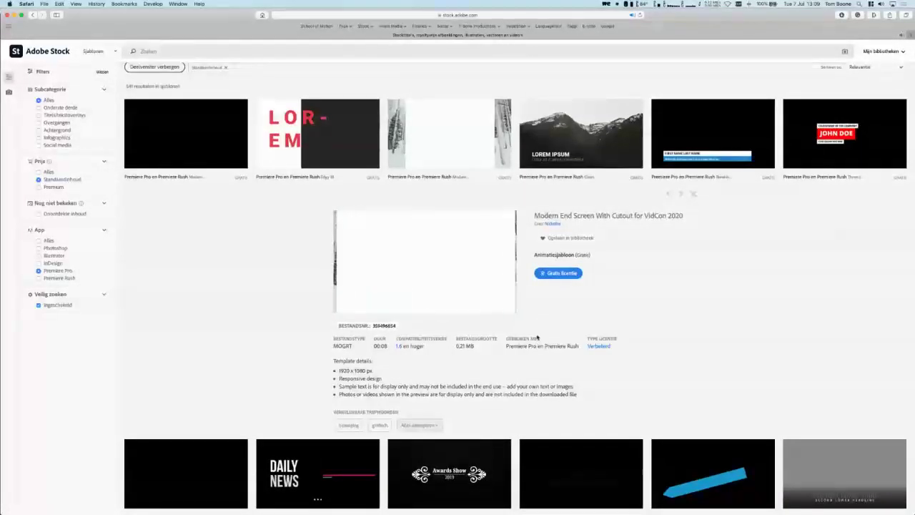
pyautogui.scroll(-1, 529, 365)
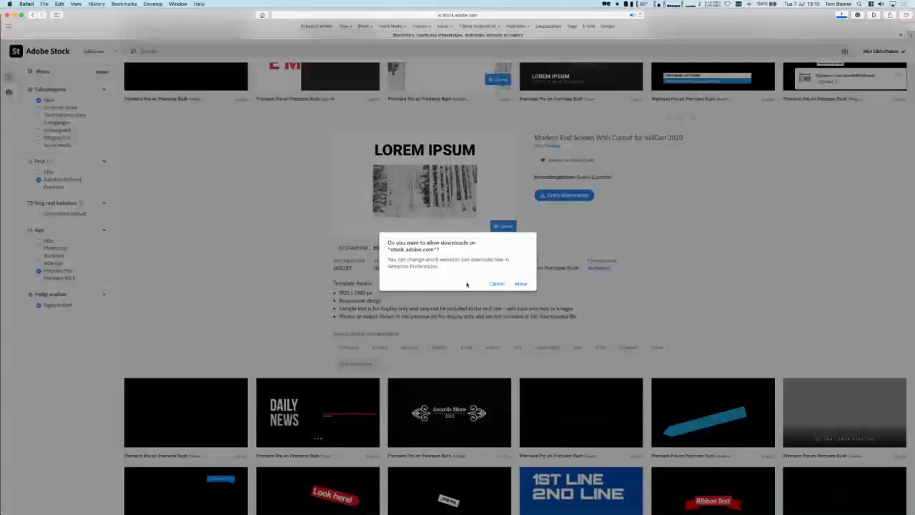
pyautogui.click(522, 284)
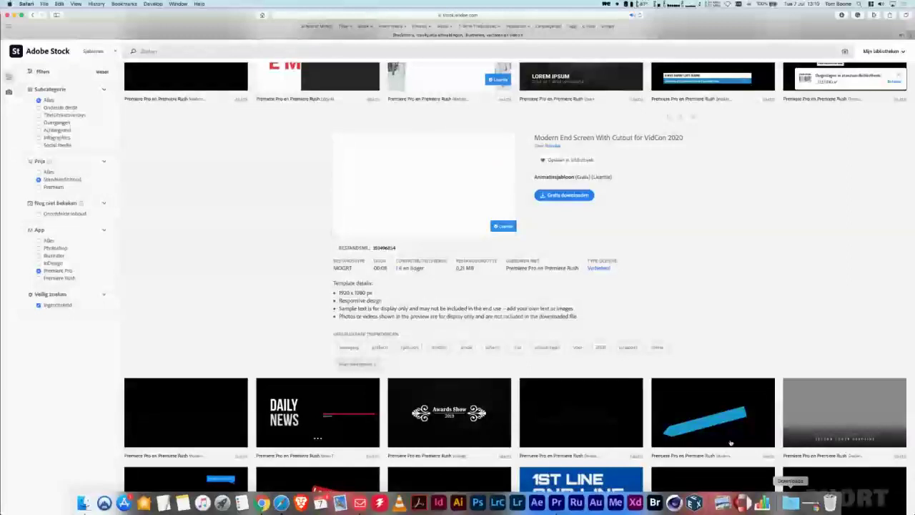
# Save the end screen template to the library and move it to a new library named webinar.
pyautogui.scroll(2, 677, 223)
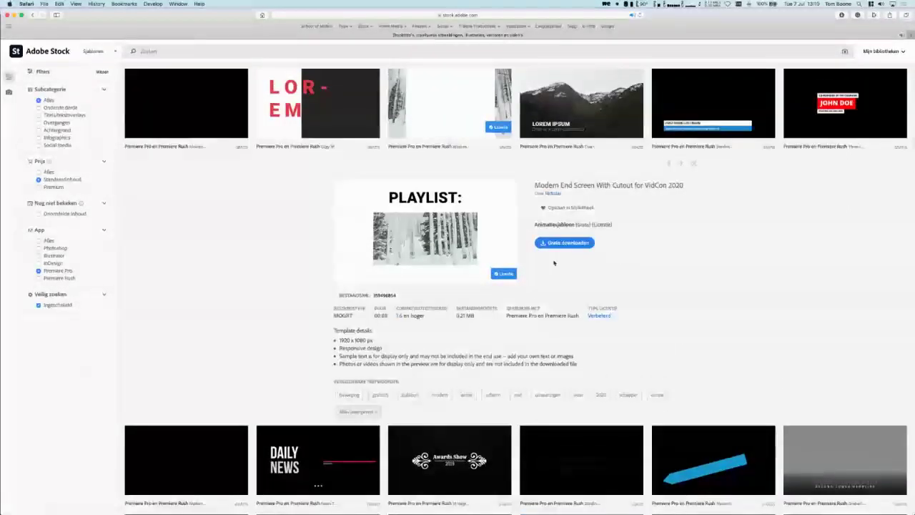
pyautogui.click(566, 209)
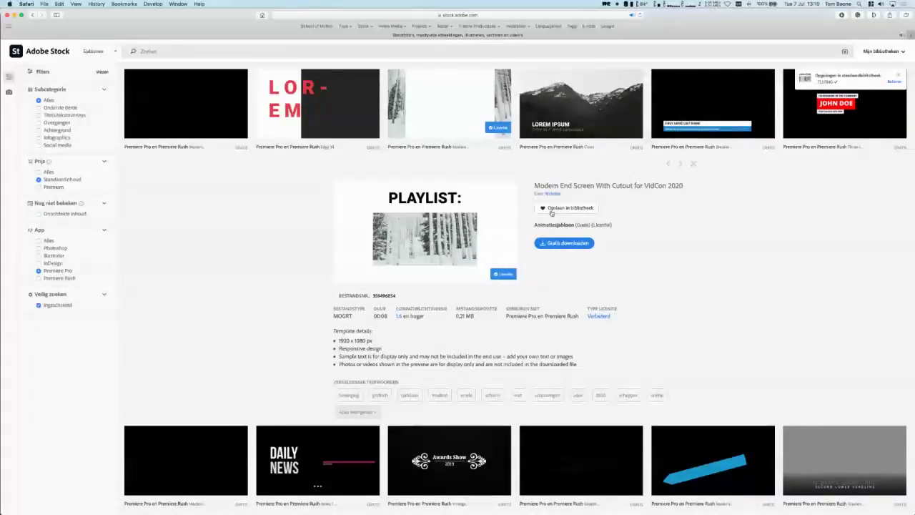
pyautogui.click(894, 82)
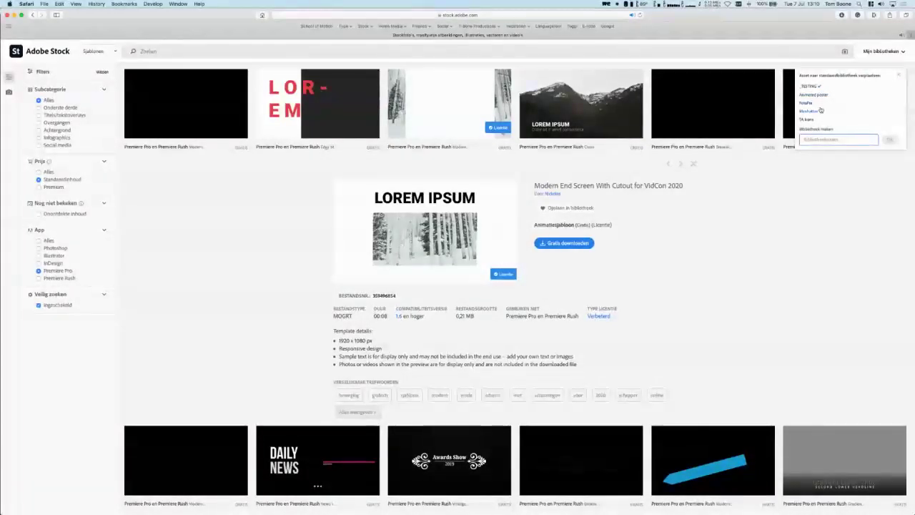
pyautogui.scroll(-1, 829, 128)
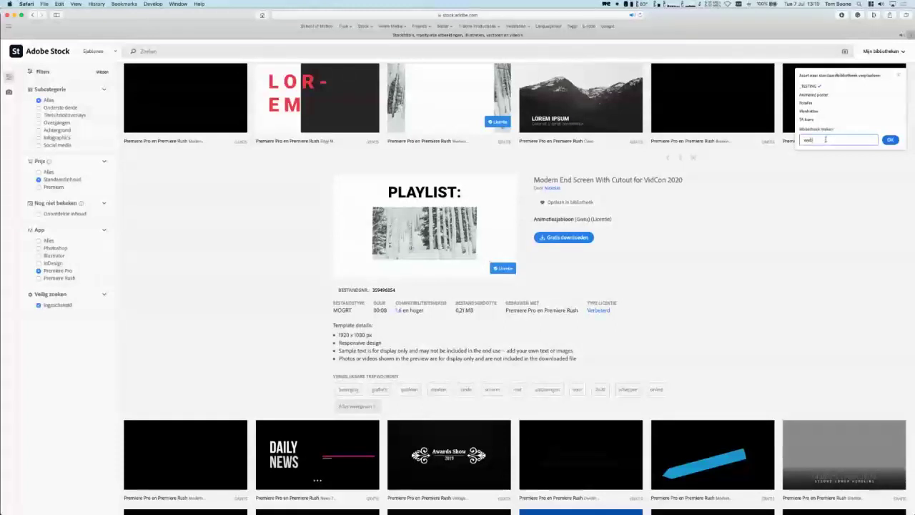
pyautogui.write('ar')
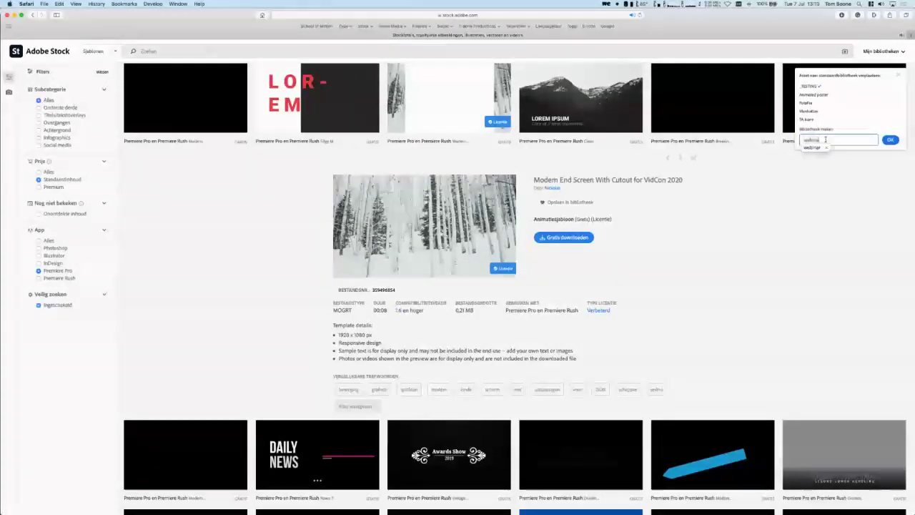
pyautogui.click(894, 140)
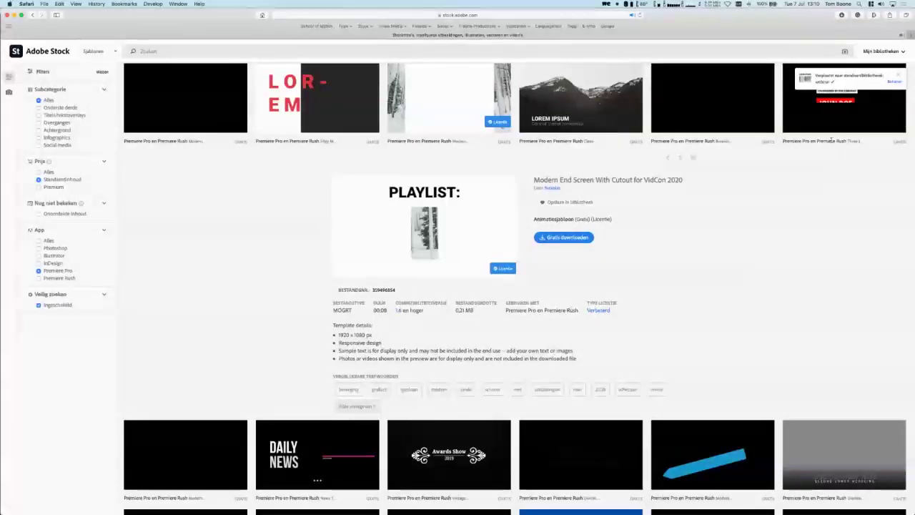
# Filter the free Premiere Pro templates to the transitions subcategory (Overgangen) and preview several of the transition animations.
pyautogui.scroll(2, 782, 205)
pyautogui.scroll(2, 783, 205)
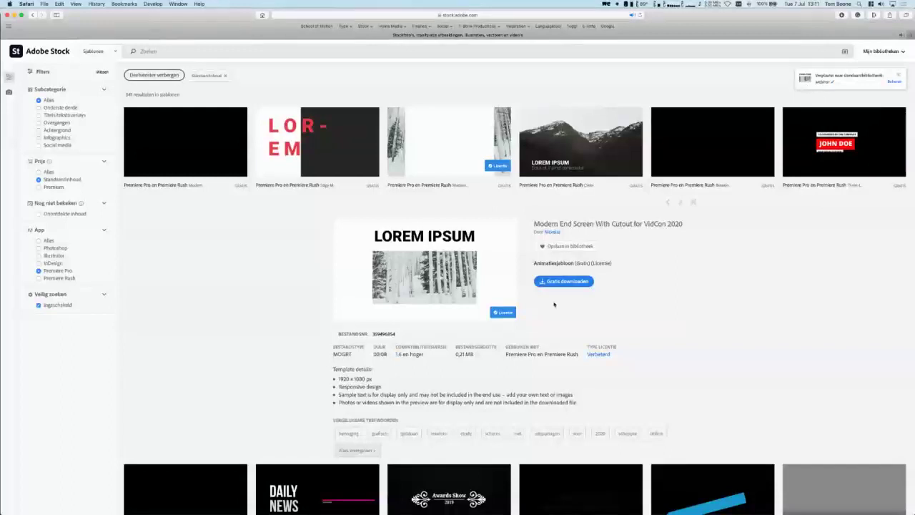
pyautogui.scroll(2, 702, 257)
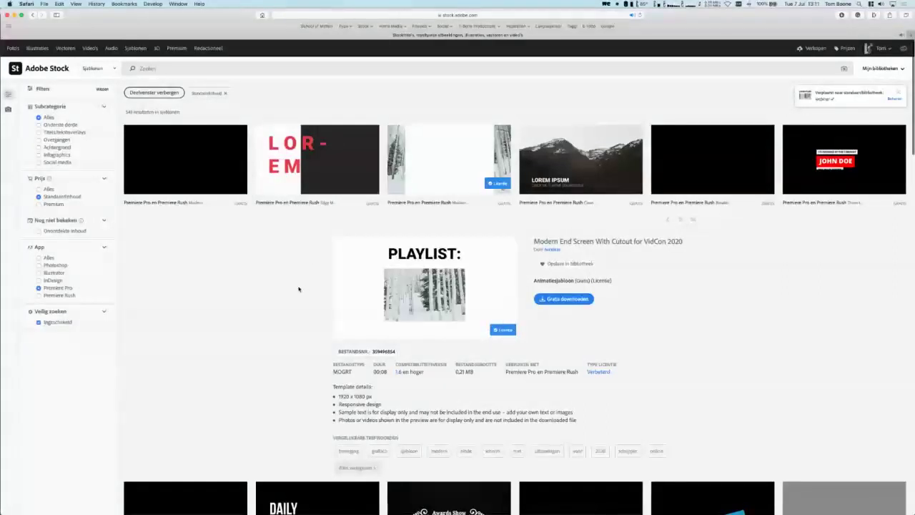
pyautogui.scroll(-1, 220, 232)
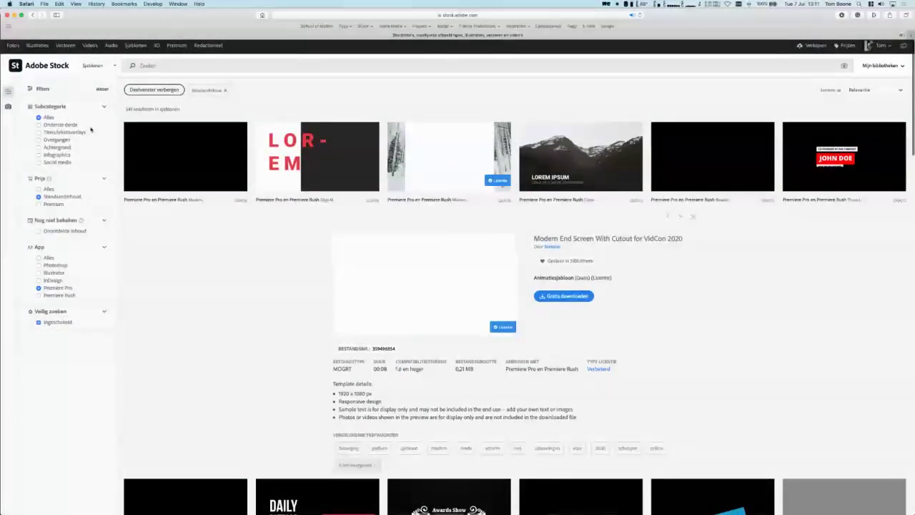
pyautogui.click(39, 140)
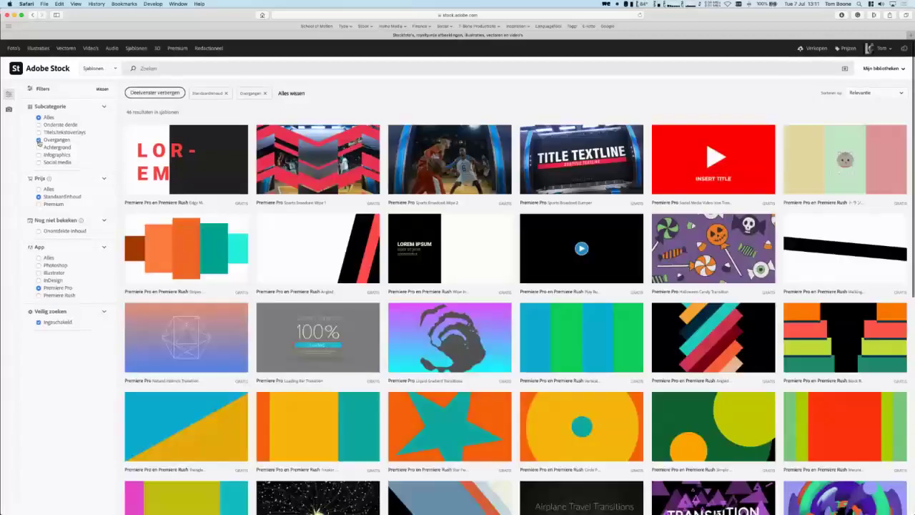
pyautogui.moveTo(410, 240)
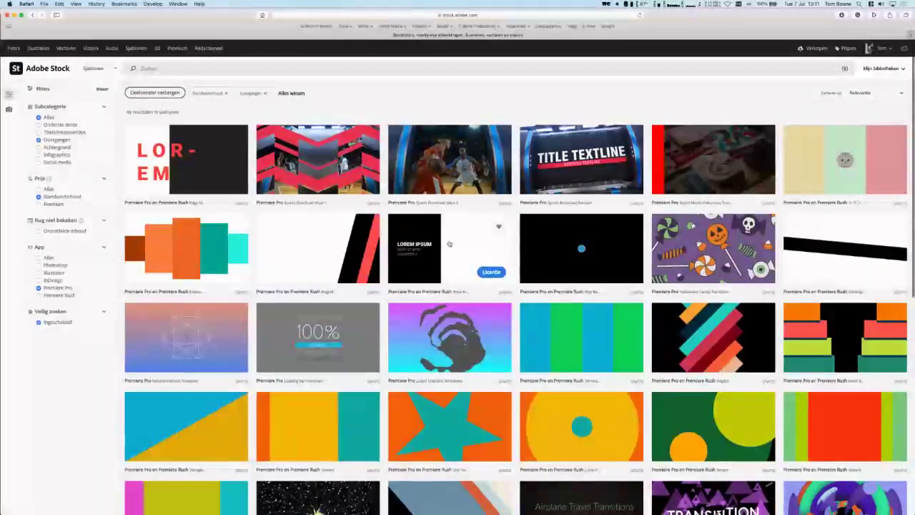
pyautogui.moveTo(540, 251)
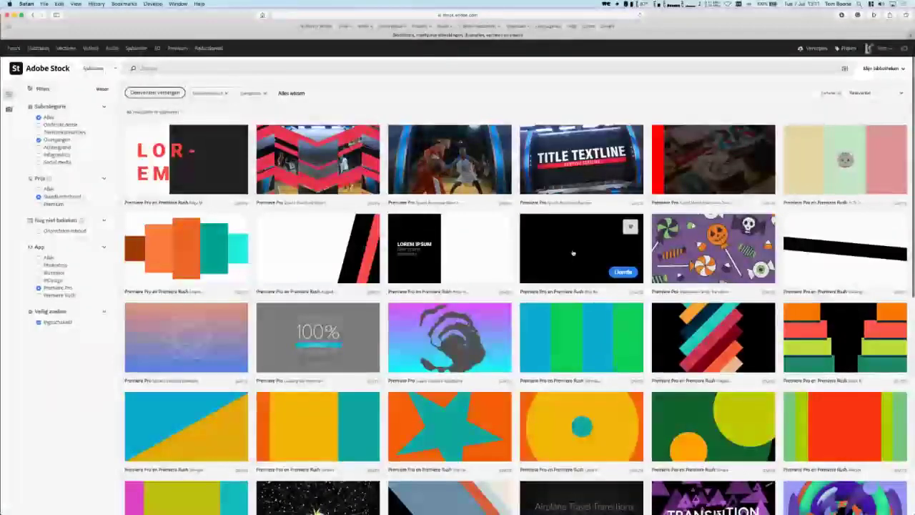
pyautogui.moveTo(696, 254)
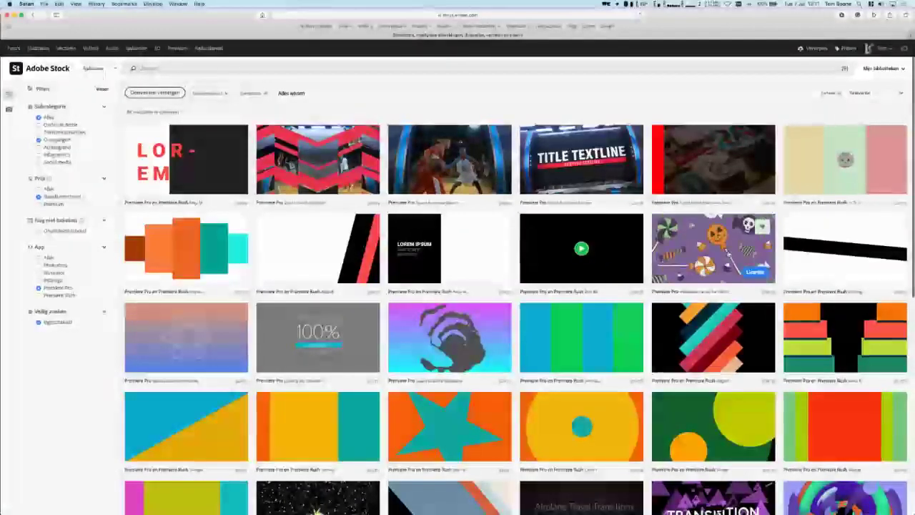
pyautogui.moveTo(815, 248)
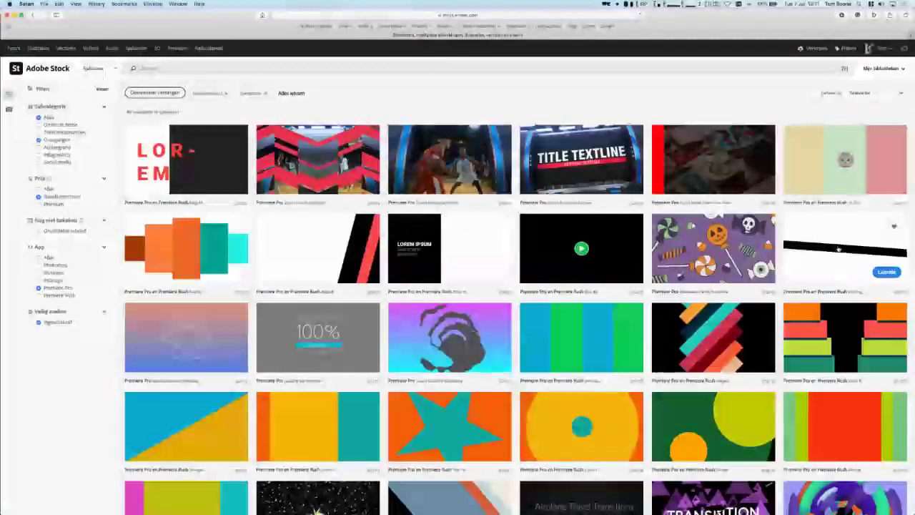
pyautogui.moveTo(341, 336)
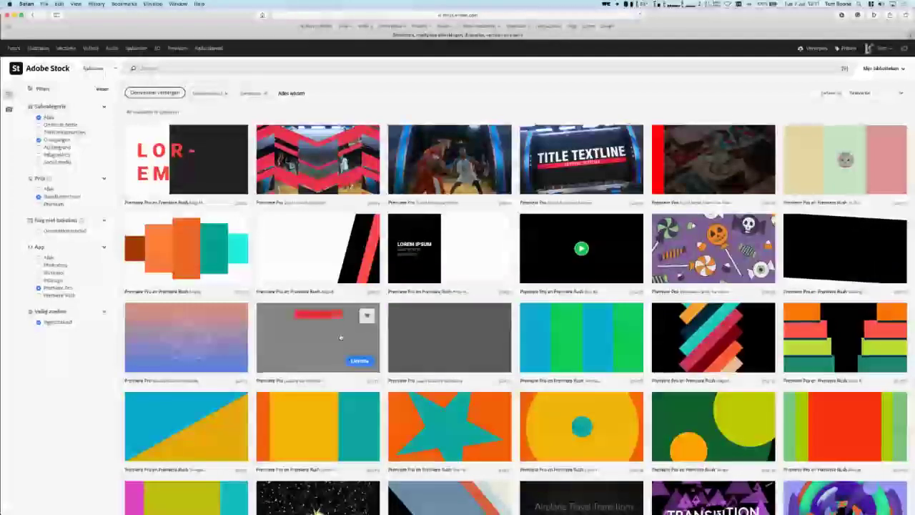
# Change the subcategory filter from transitions (Overgangen) to Infographics.
pyautogui.click(39, 147)
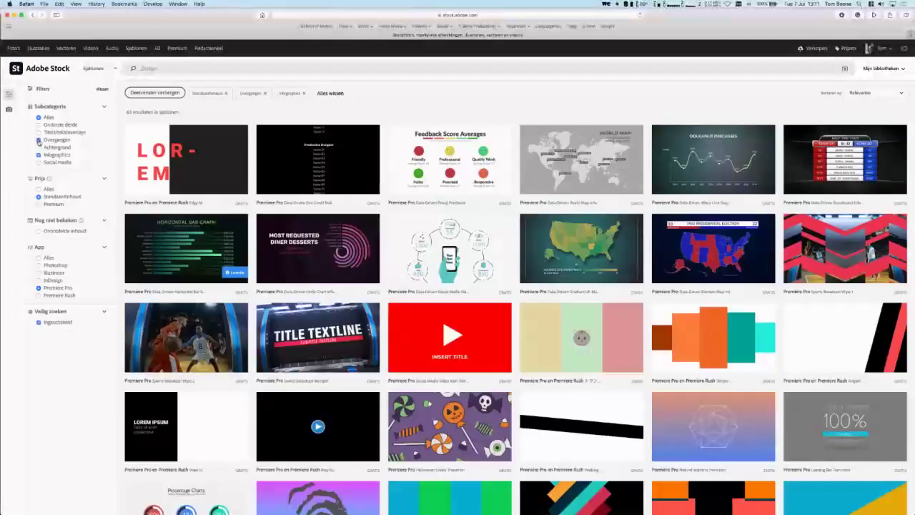
pyautogui.click(38, 141)
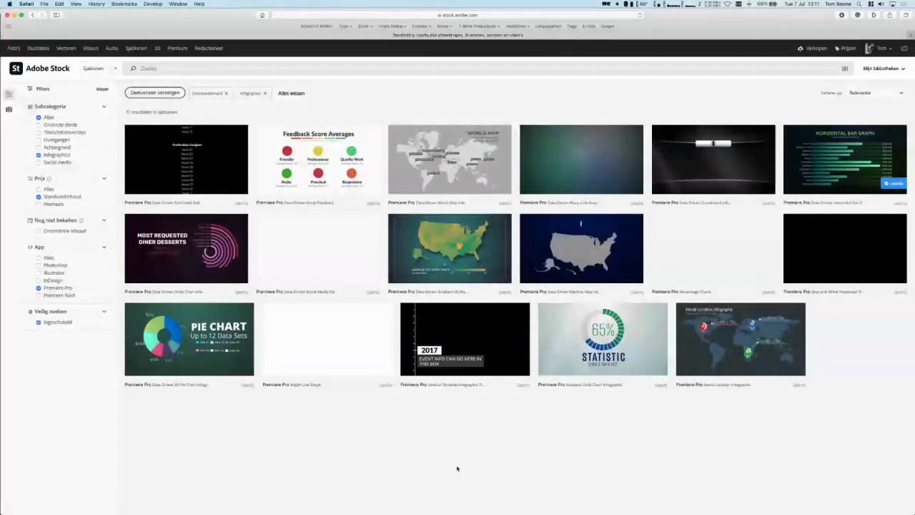
# Switch to Premiere Pro and place the checkered-tablecloth title template above the end of the first clip and the second clip.
pyautogui.press('super+Tab')
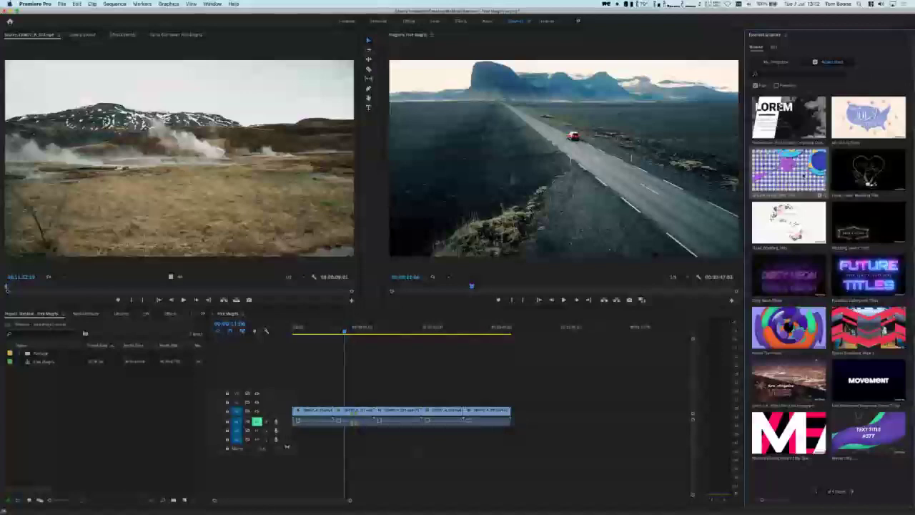
pyautogui.moveTo(789, 170); pyautogui.dragTo(326, 405)
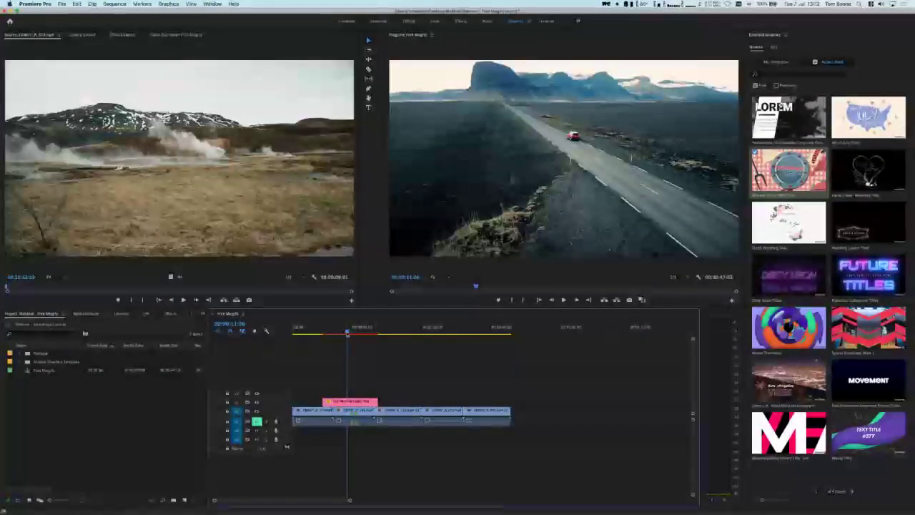
# Scrub through the checkered-tablecloth title animation in the sequence and select its clip to view its editable properties.
pyautogui.click(347, 332)
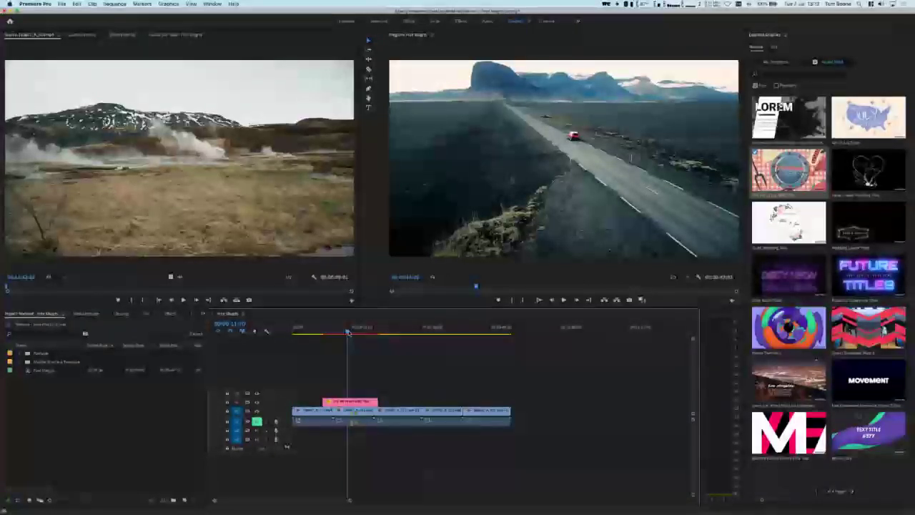
pyautogui.moveTo(347, 332); pyautogui.dragTo(325, 333)
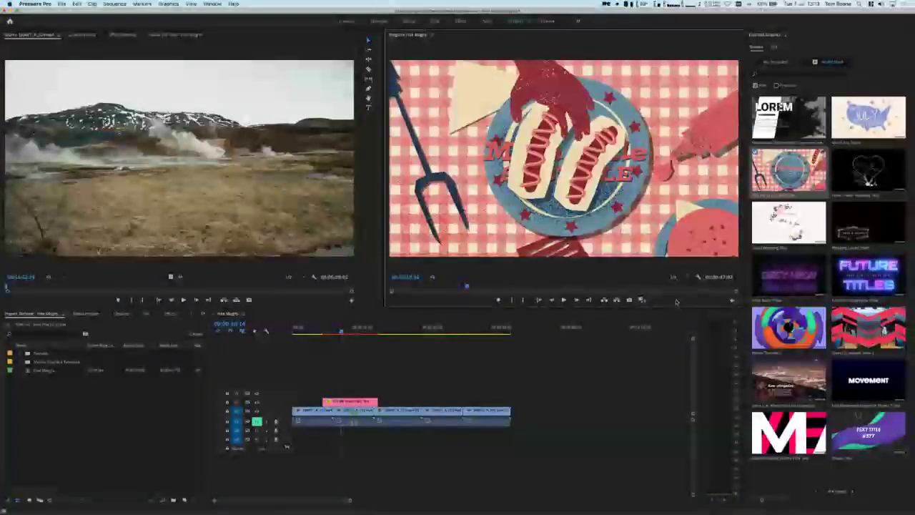
pyautogui.moveTo(342, 333); pyautogui.dragTo(347, 366)
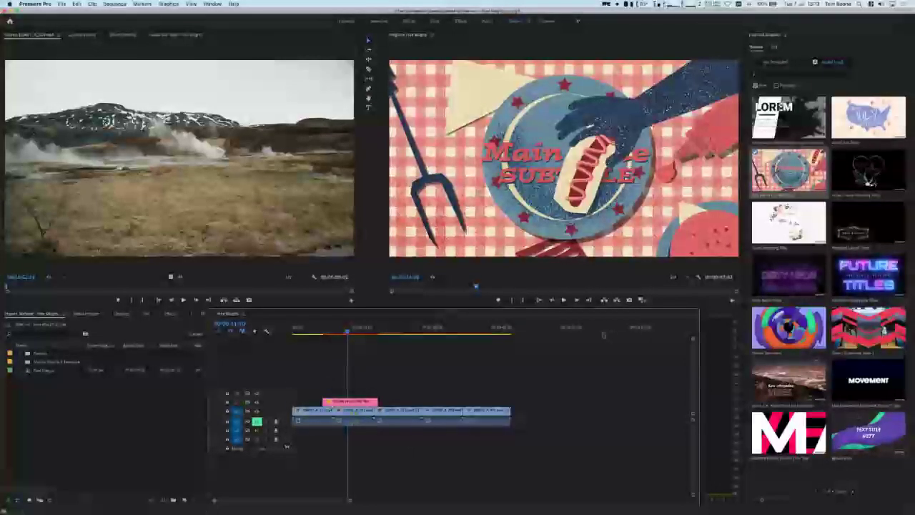
pyautogui.moveTo(334, 333)
pyautogui.mouseDown()
pyautogui.moveTo(360, 333)
pyautogui.moveTo(326, 333)
pyautogui.moveTo(364, 333)
pyautogui.moveTo(323, 333)
pyautogui.moveTo(346, 333)
pyautogui.mouseUp()
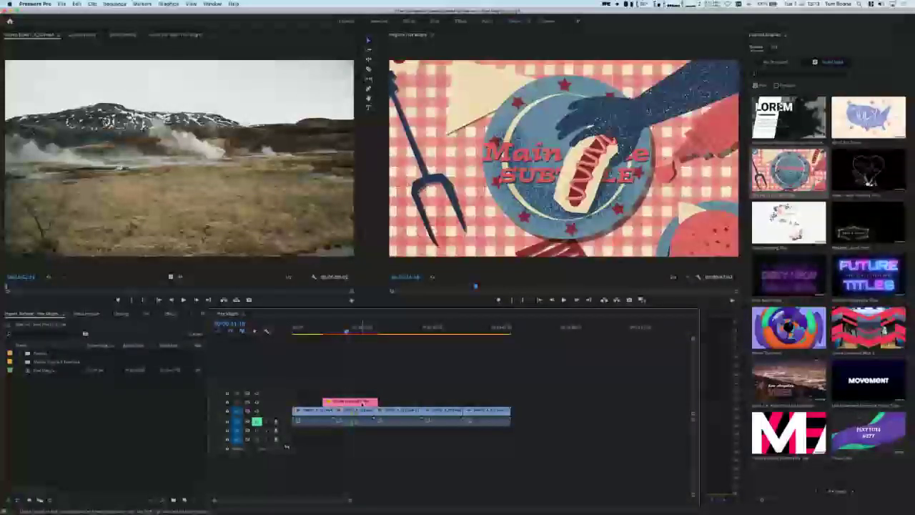
pyautogui.click(350, 401)
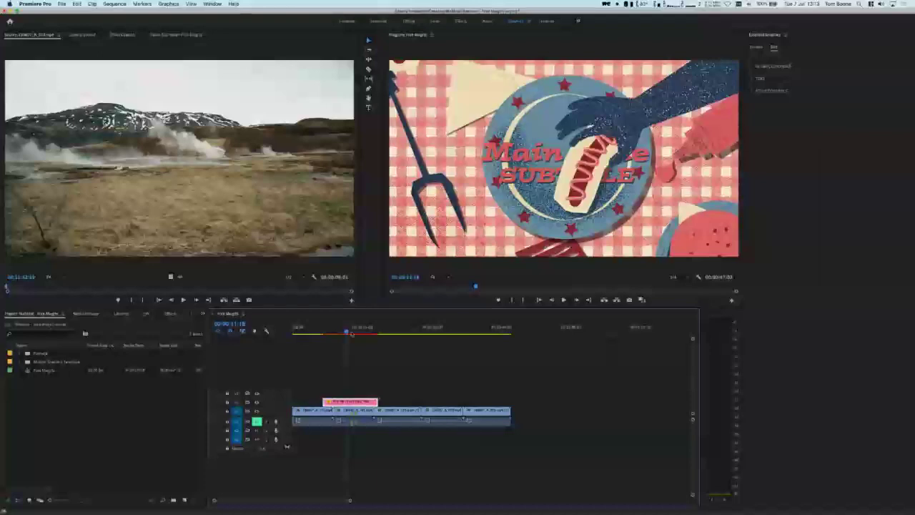
pyautogui.click(330, 402)
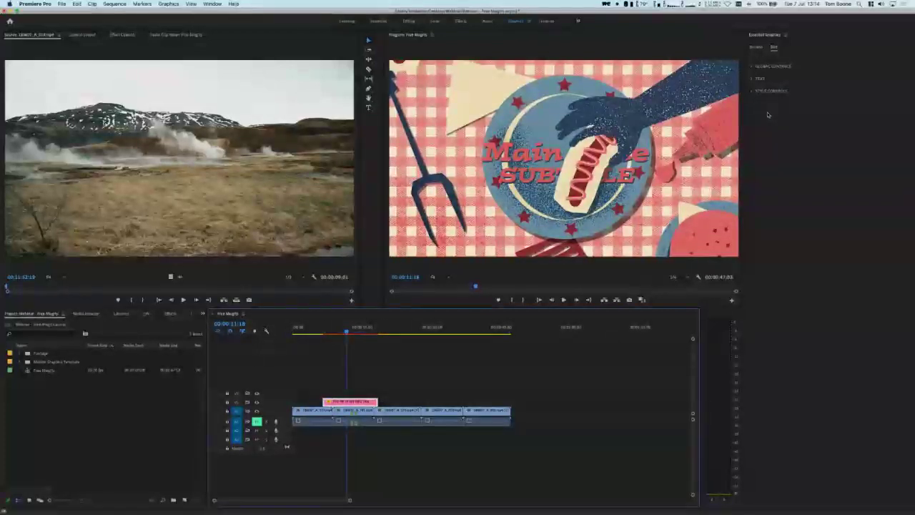
# Return to the free Adobe Stock templates and place the LOREM title template above the fourth clip in the sequence.
pyautogui.click(757, 48)
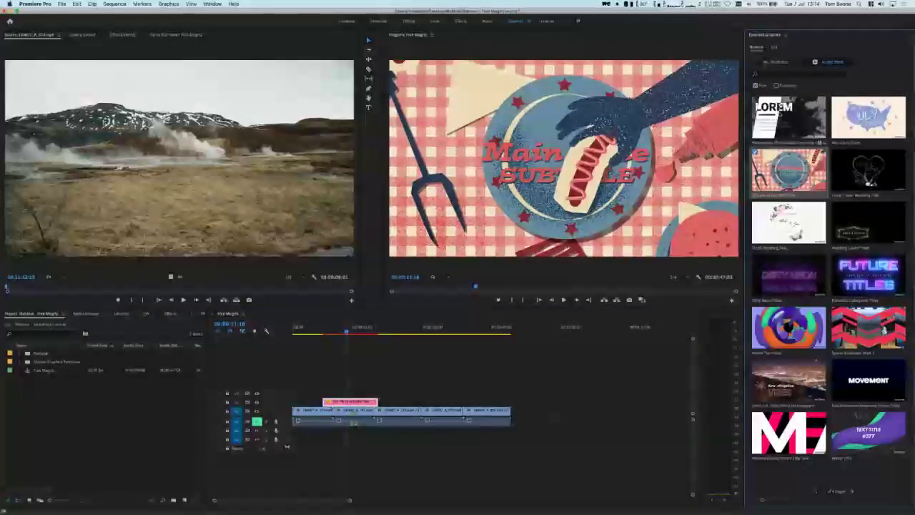
pyautogui.click(797, 119)
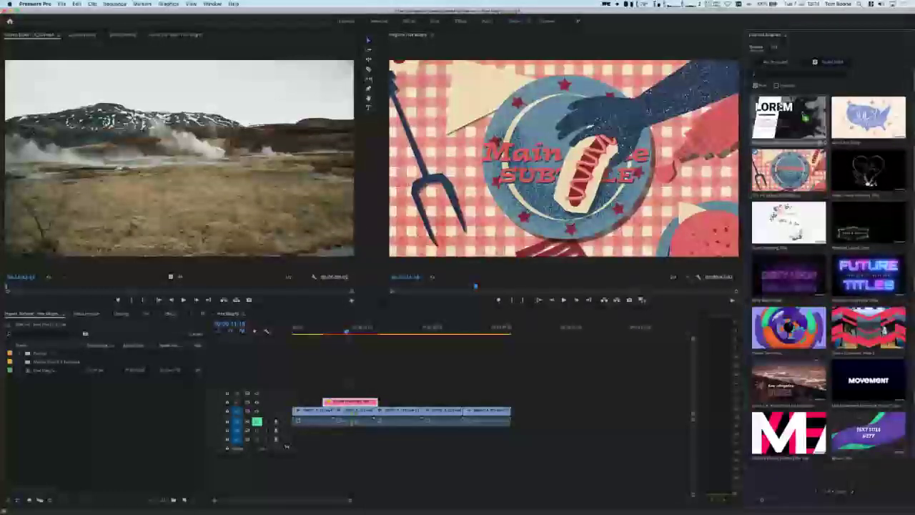
pyautogui.moveTo(797, 119); pyautogui.dragTo(427, 405)
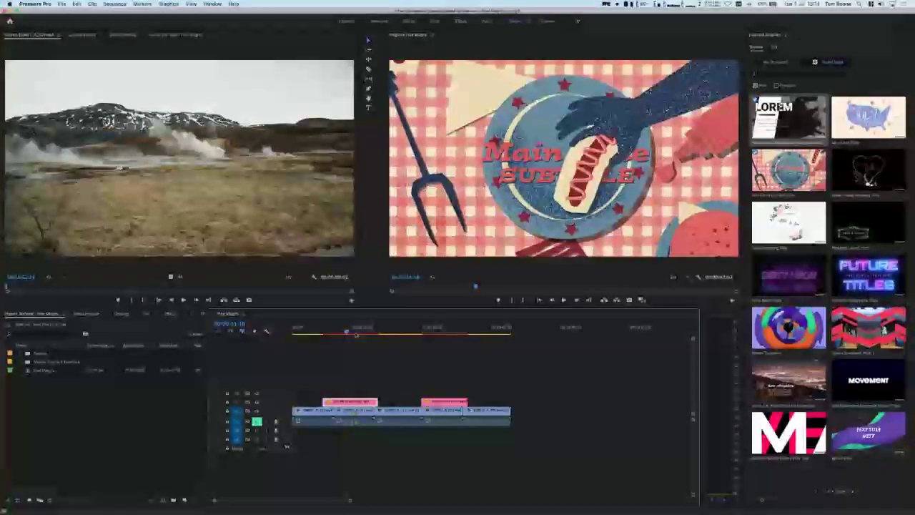
# Preview the LOREM title over the fourth clip and select its template clip to view its editable properties.
pyautogui.moveTo(355, 334); pyautogui.dragTo(438, 337)
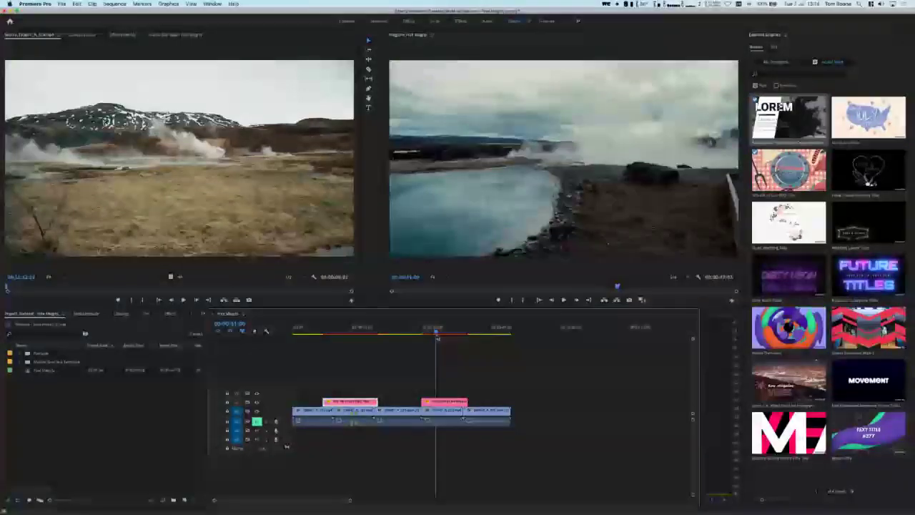
pyautogui.click(443, 401)
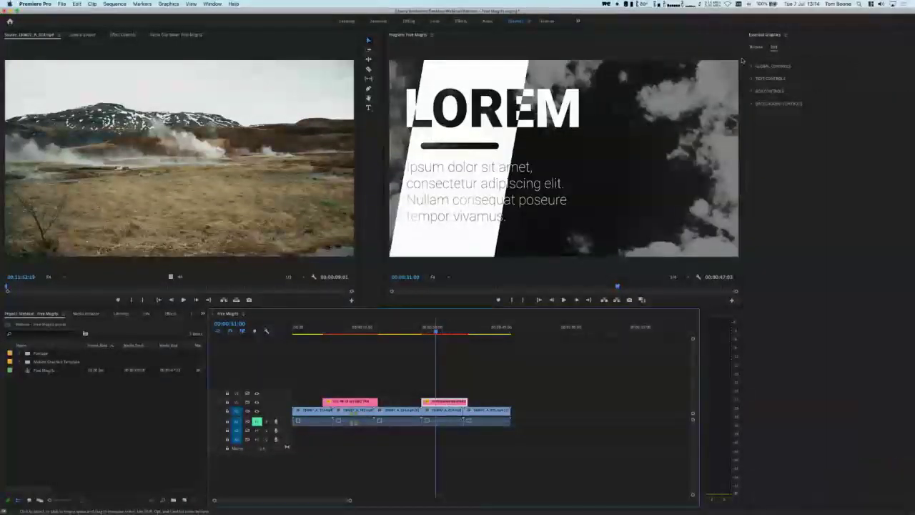
# Browse further free Adobe Stock templates, place Texting Chat Bubble Overlay above the end of the last clip, and preview it.
pyautogui.click(756, 46)
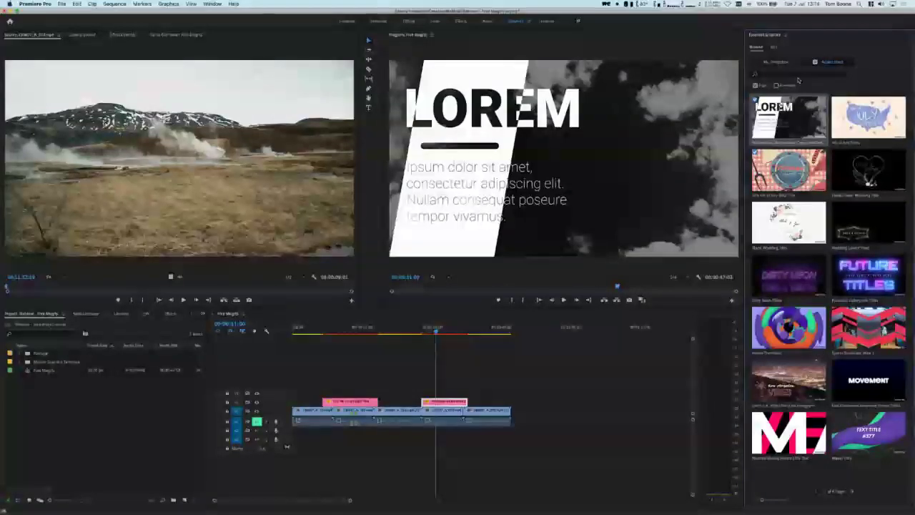
pyautogui.click(852, 491)
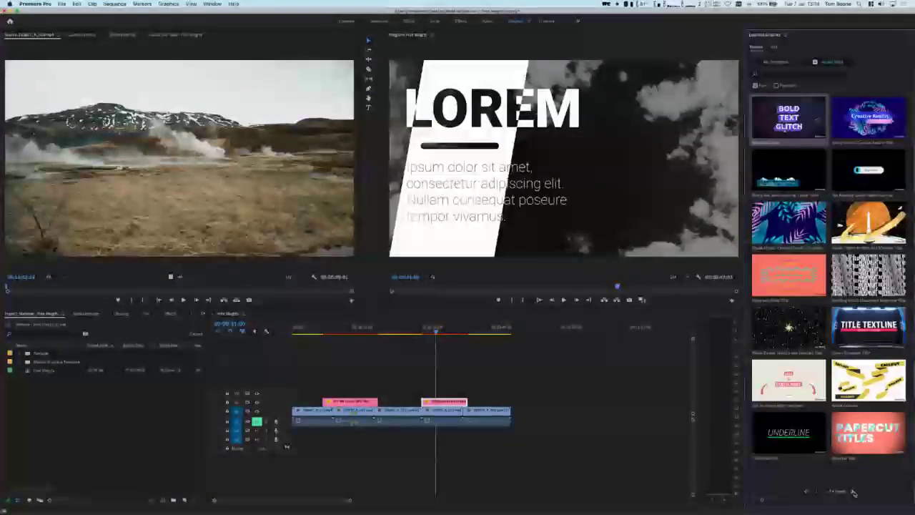
pyautogui.click(851, 491)
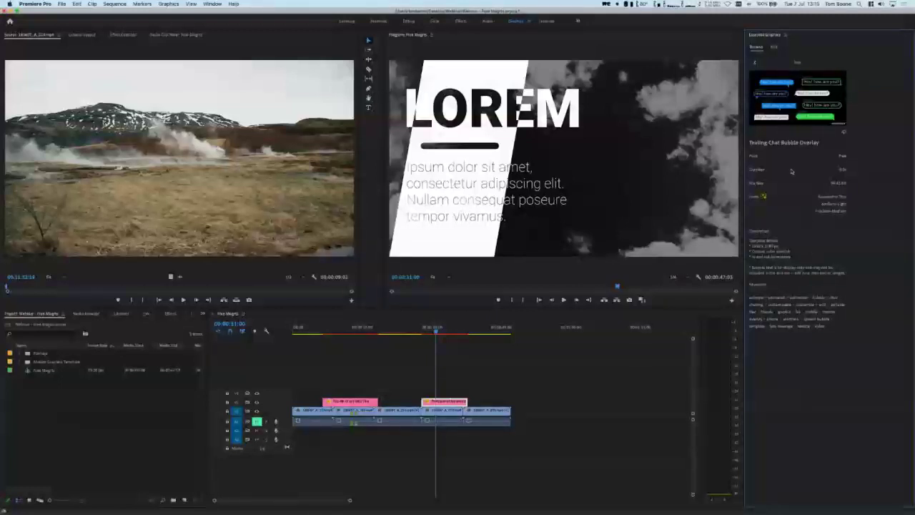
pyautogui.click(754, 64)
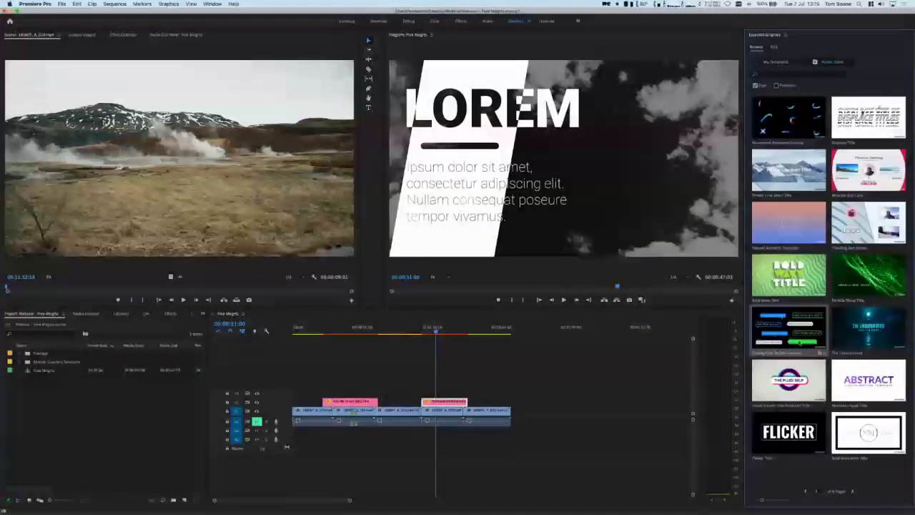
pyautogui.moveTo(797, 332); pyautogui.dragTo(495, 411)
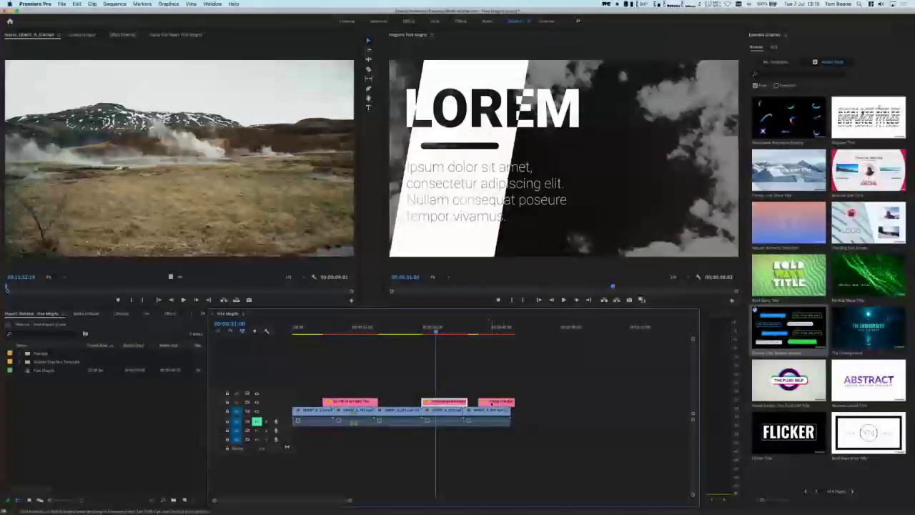
pyautogui.click(504, 403)
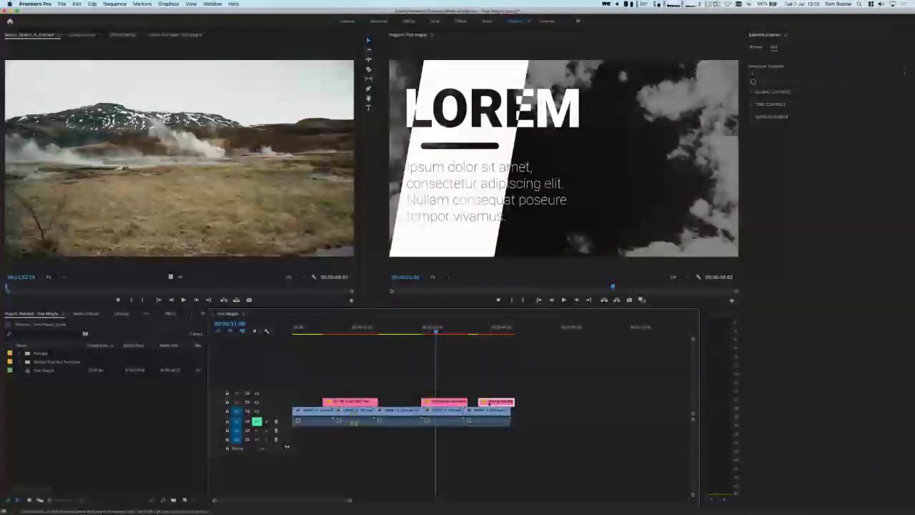
pyautogui.click(505, 329)
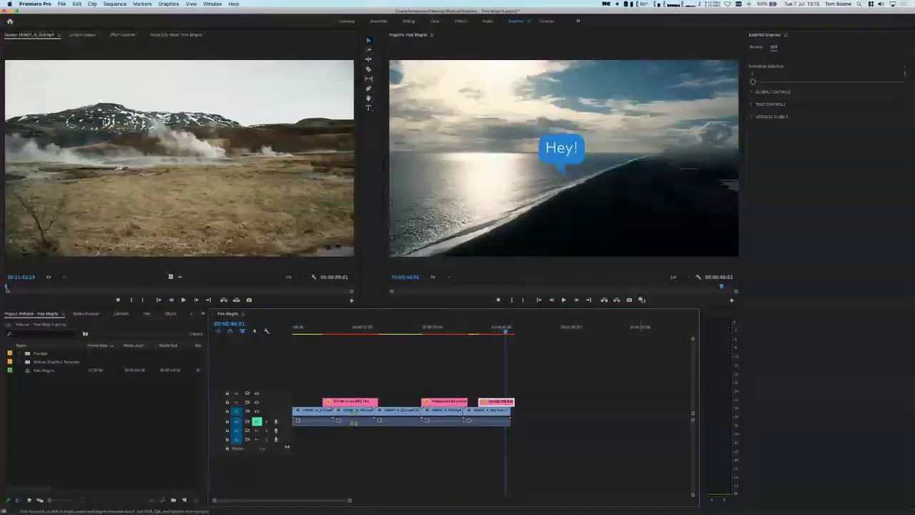
# Place the FLICKER title template above the third clip, preview it in the sequence, and select its clip.
pyautogui.click(756, 47)
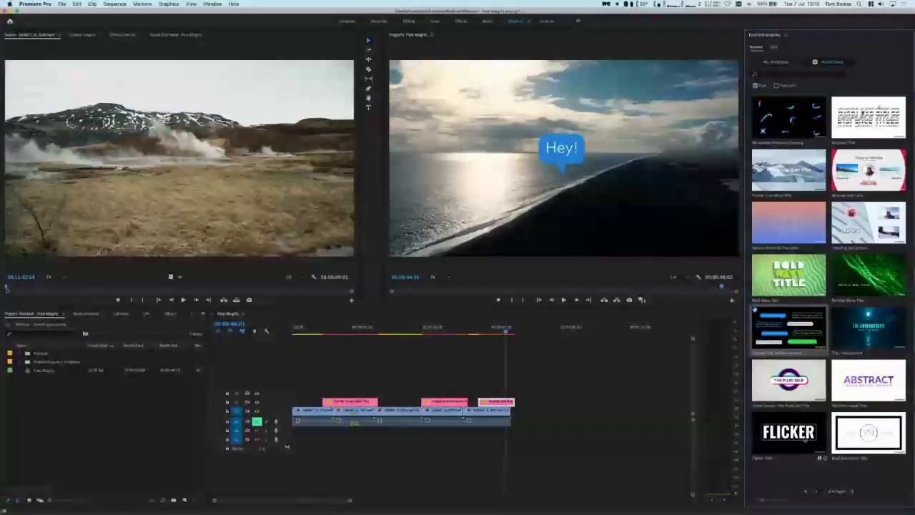
pyautogui.moveTo(804, 441); pyautogui.dragTo(393, 406)
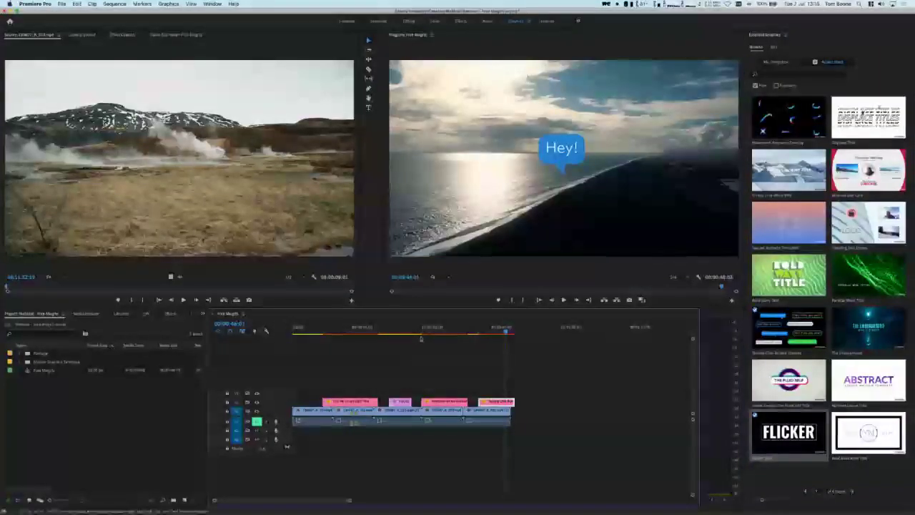
pyautogui.moveTo(421, 338); pyautogui.dragTo(401, 336)
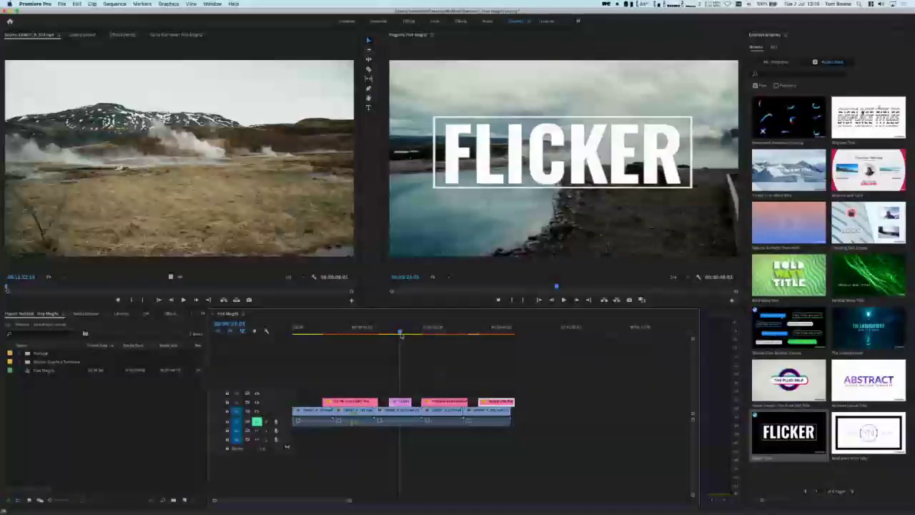
pyautogui.click(400, 402)
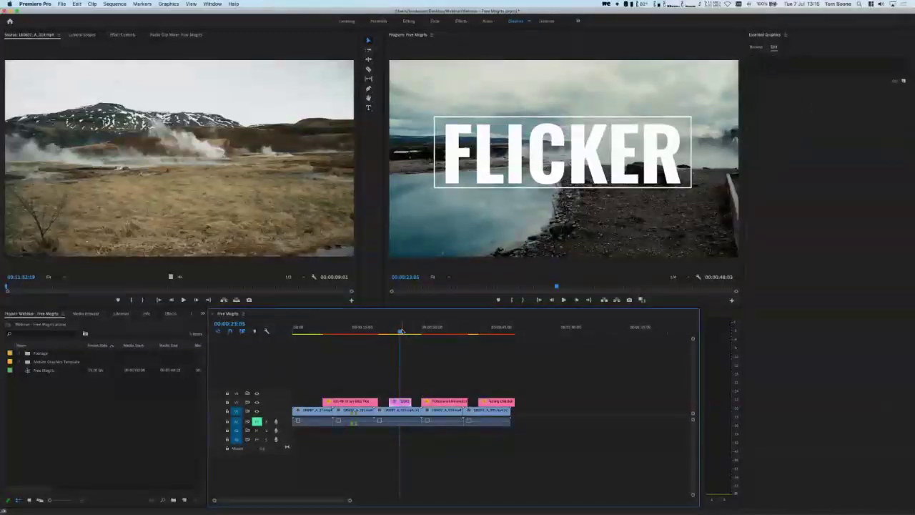
# Add a new text layer reading "nieuwe tekst" over the footage just after the FLICKER title.
pyautogui.moveTo(399, 333); pyautogui.dragTo(415, 333)
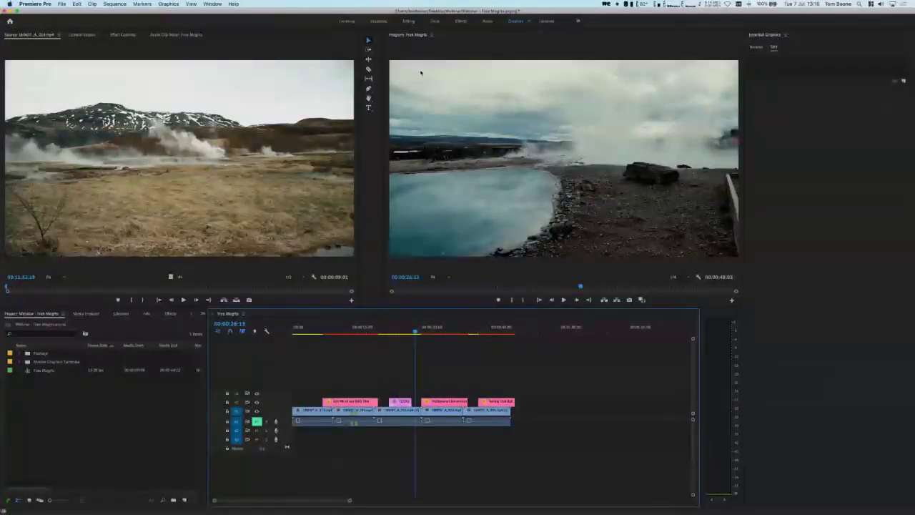
pyautogui.click(368, 107)
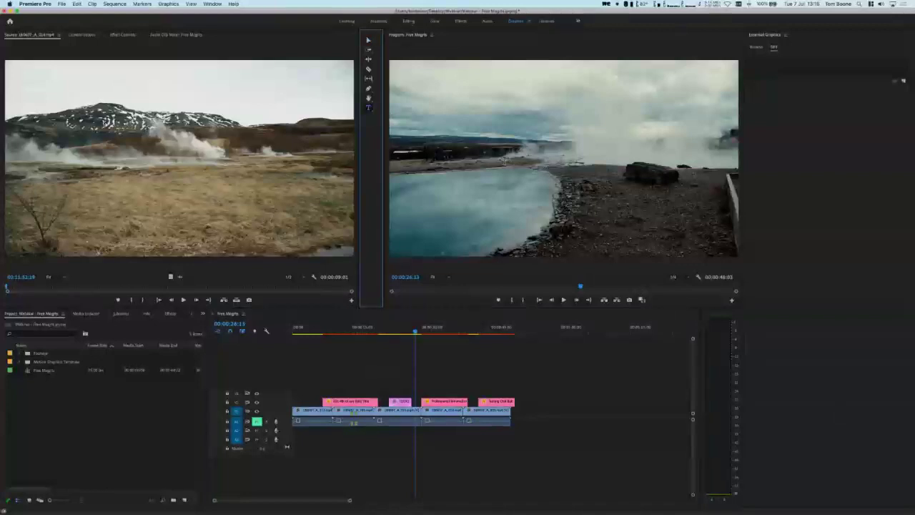
pyautogui.click(493, 152)
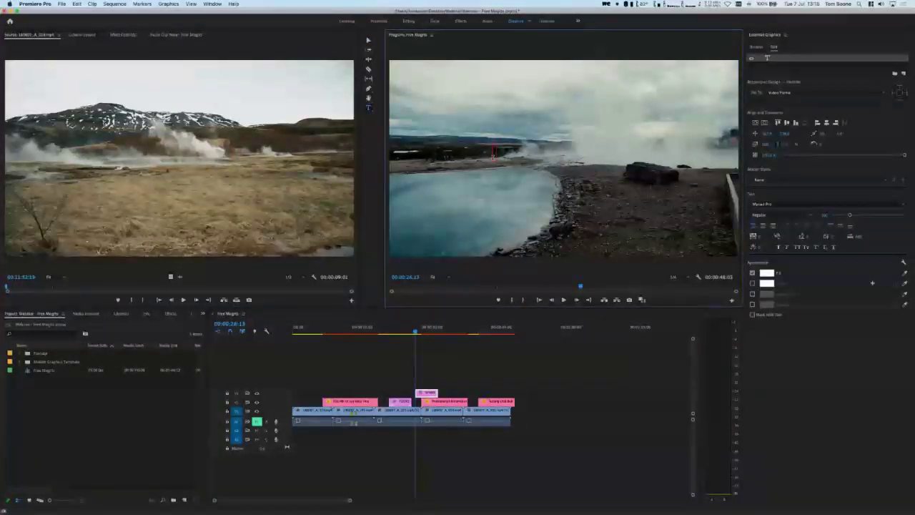
pyautogui.write('nieuwe tekst')
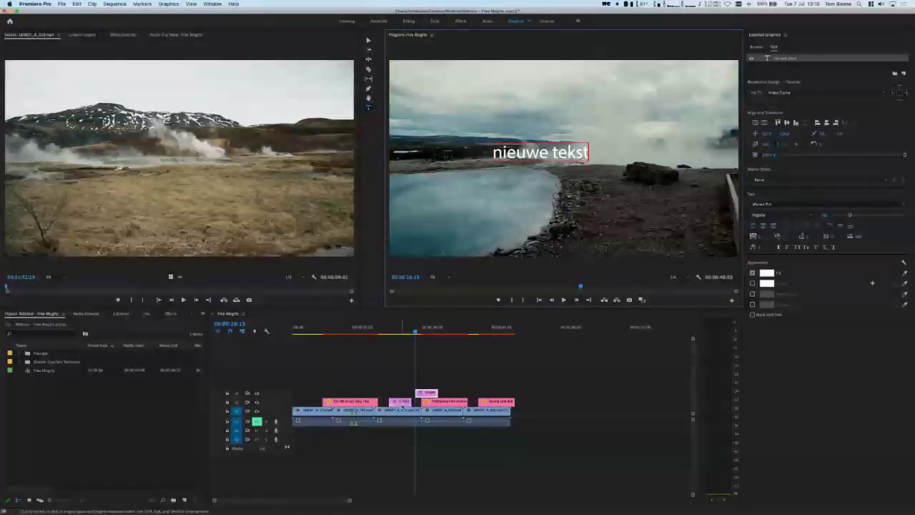
# Inspect the FLICKER title's text layer properties for comparison and delete the "nieuwe tekst" clip.
pyautogui.click(432, 371)
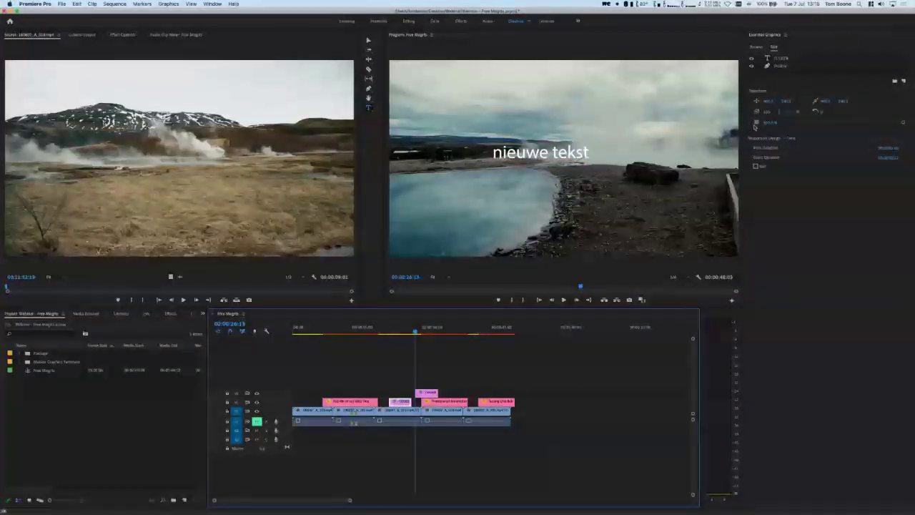
pyautogui.click(780, 58)
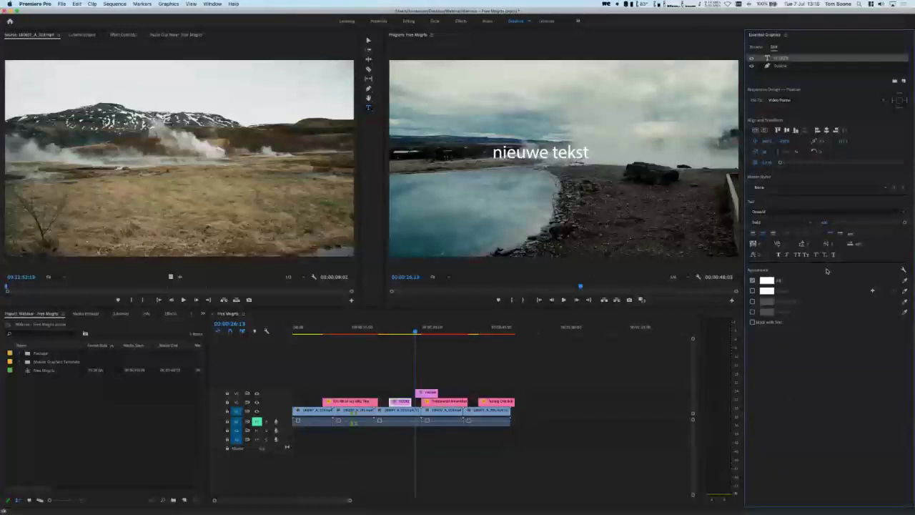
pyautogui.click(427, 393)
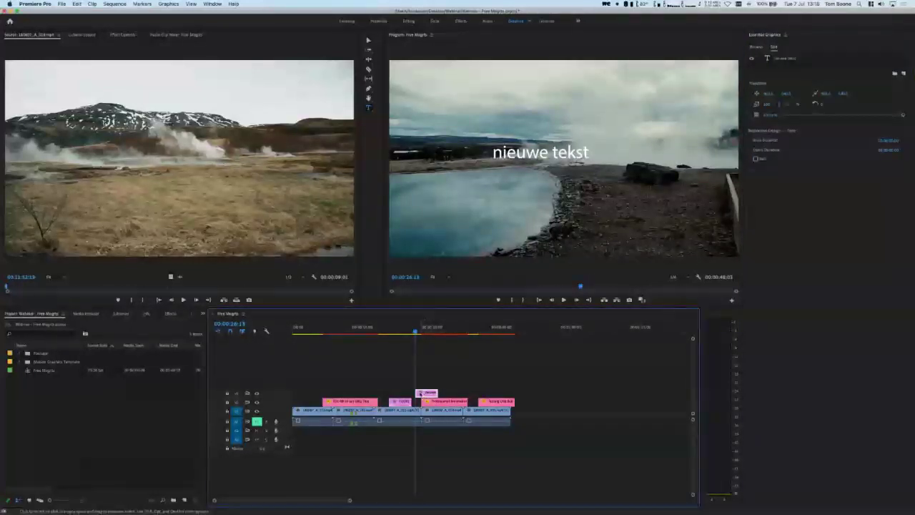
pyautogui.press('Delete')
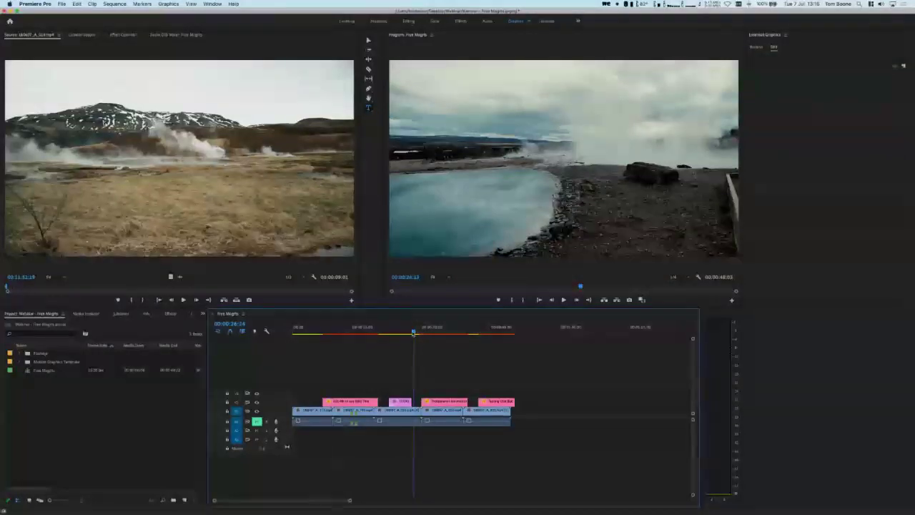
# Compare the editable properties of the FLICKER title clip with those of the LOREM title clip.
pyautogui.click(404, 329)
pyautogui.click(398, 404)
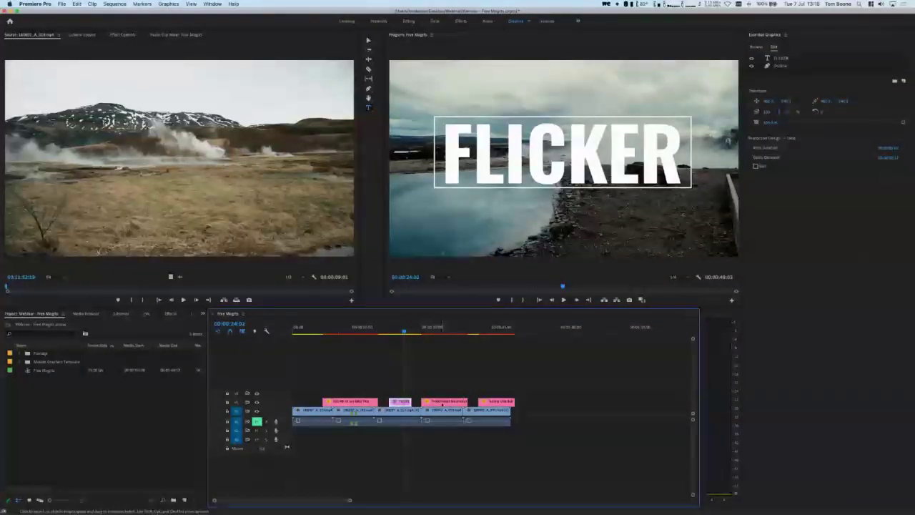
pyautogui.click(443, 401)
pyautogui.click(451, 329)
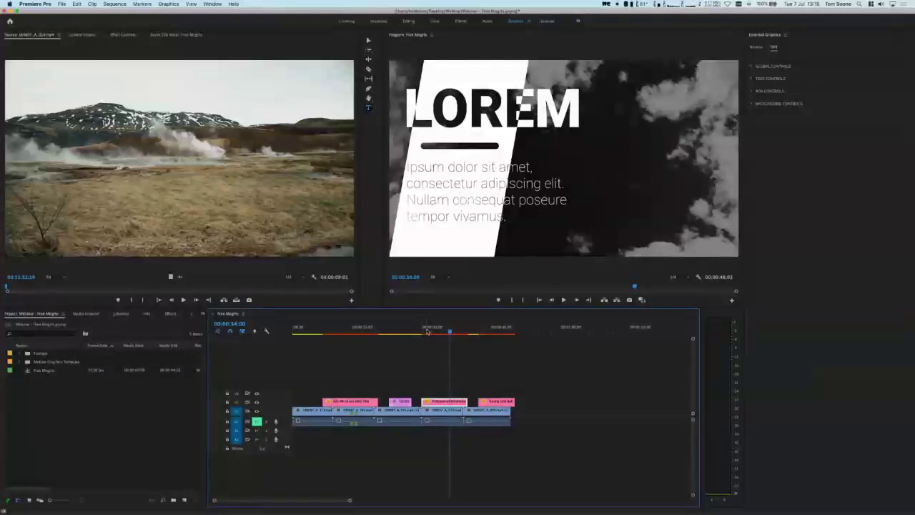
# Switch the checkered-tablecloth title to its barbecue-grill version in the global controls and preview it in the sequence.
pyautogui.moveTo(424, 330); pyautogui.dragTo(355, 332)
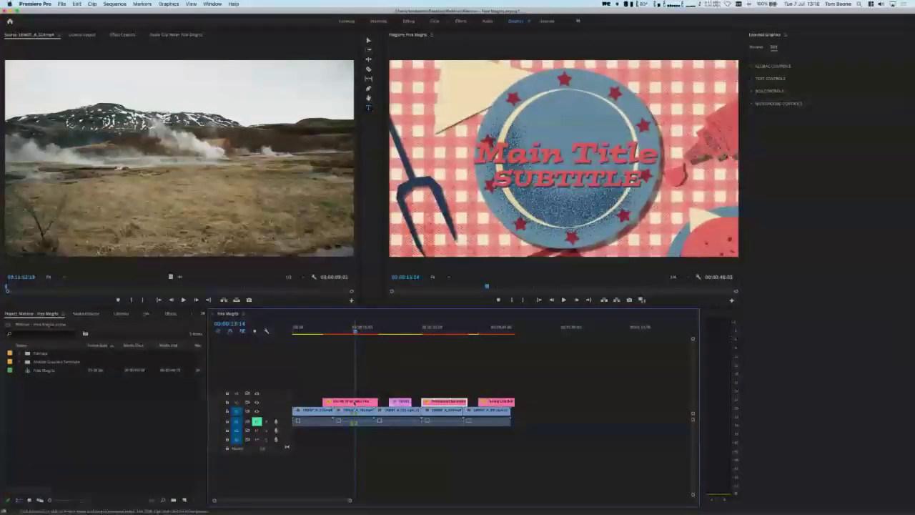
pyautogui.click(362, 403)
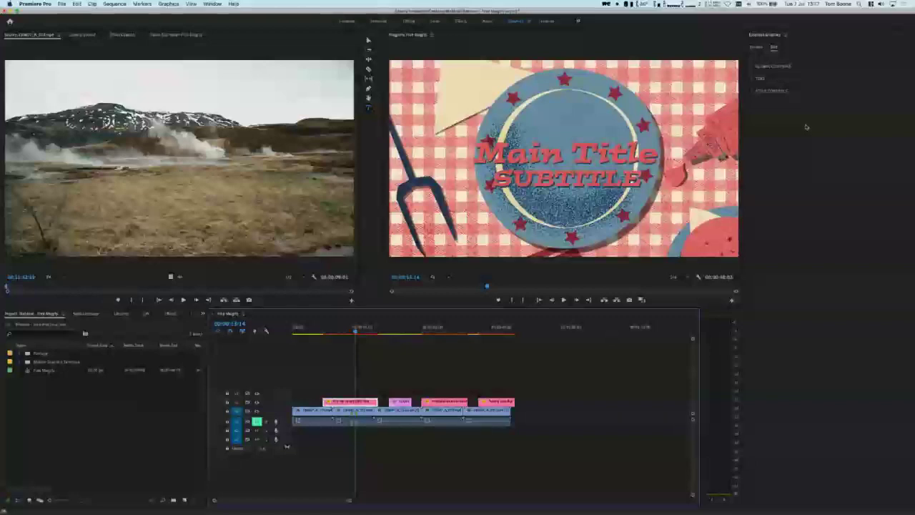
pyautogui.click(752, 68)
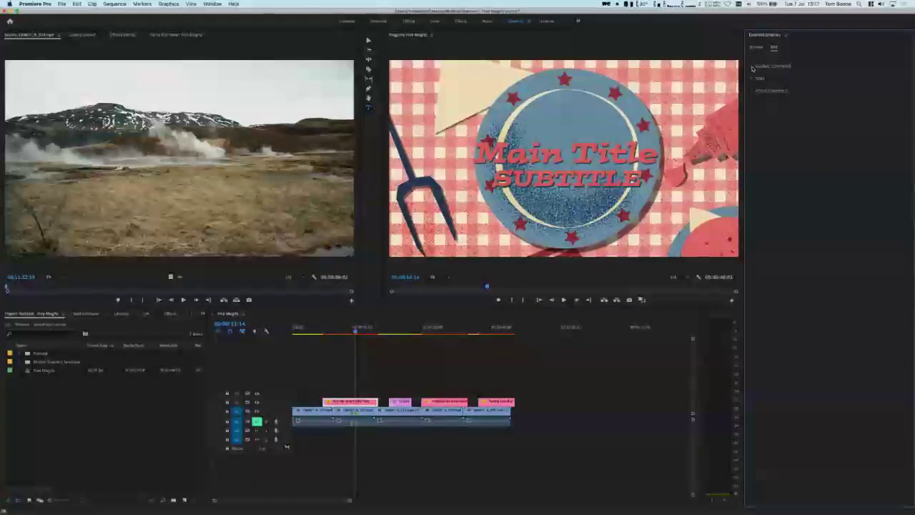
pyautogui.click(752, 67)
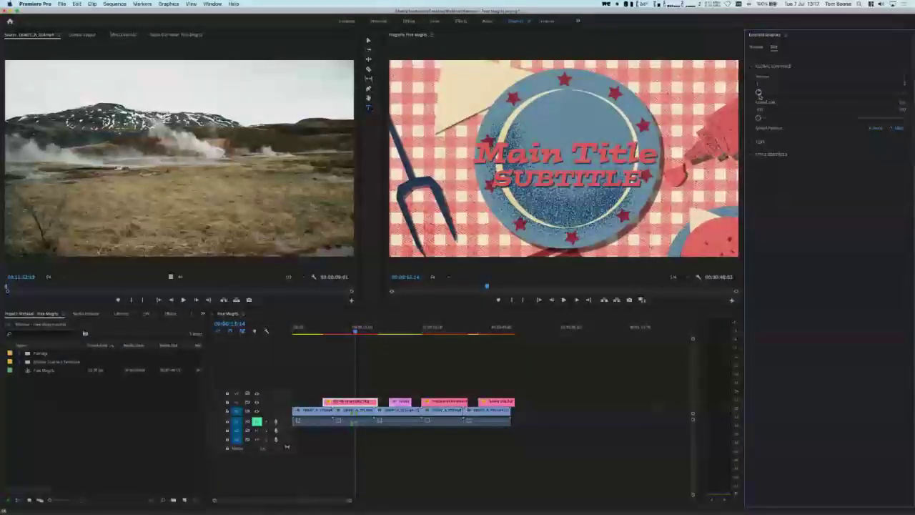
pyautogui.moveTo(758, 93); pyautogui.dragTo(877, 94)
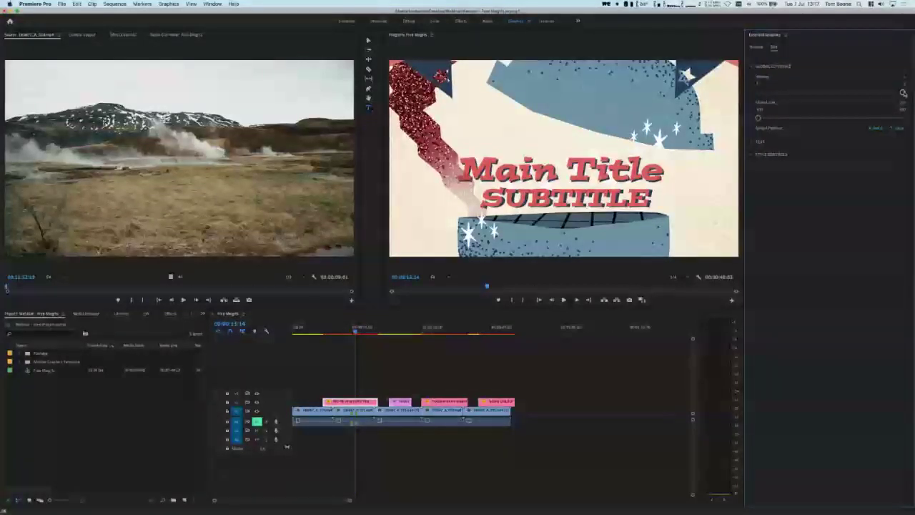
pyautogui.moveTo(902, 93); pyautogui.dragTo(874, 92)
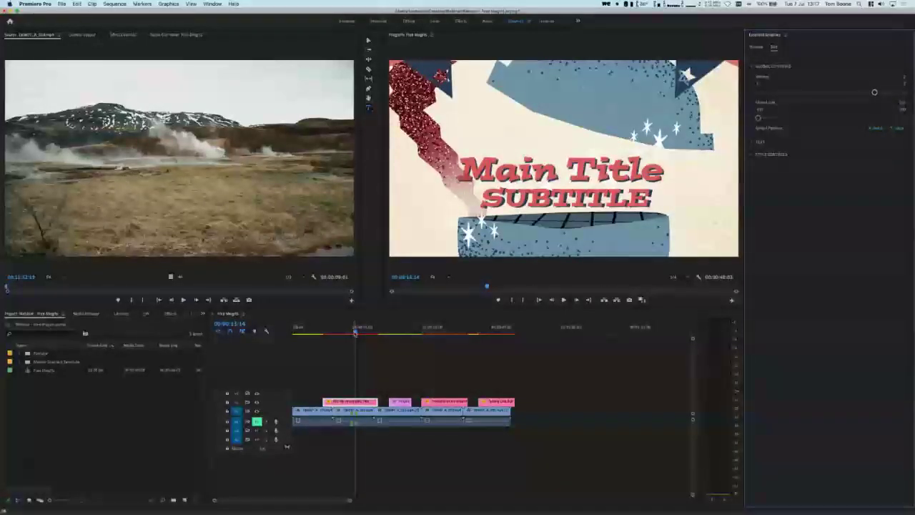
pyautogui.moveTo(355, 333)
pyautogui.mouseDown()
pyautogui.moveTo(324, 334)
pyautogui.moveTo(371, 334)
pyautogui.moveTo(347, 334)
pyautogui.mouseUp()
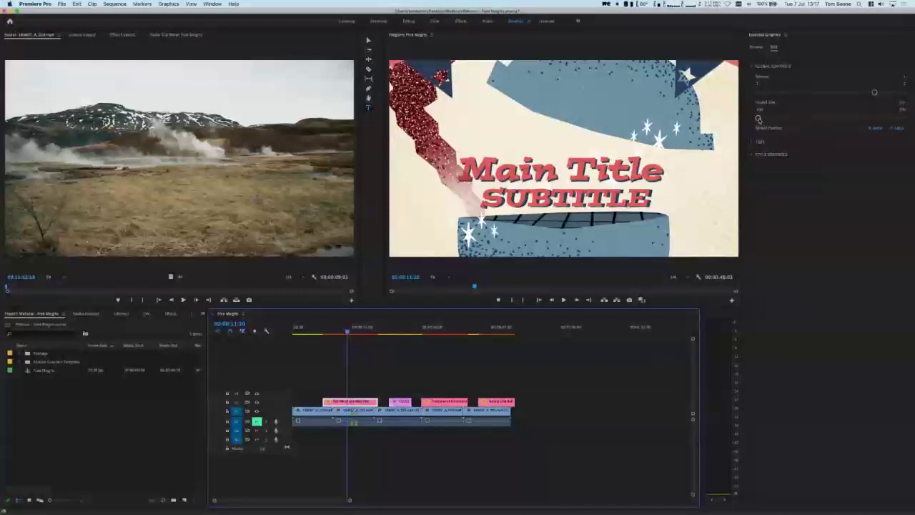
# Try out the title template's global size and horizontal position controls, restoring the original placement.
pyautogui.moveTo(758, 119)
pyautogui.mouseDown()
pyautogui.moveTo(905, 122)
pyautogui.moveTo(759, 118)
pyautogui.mouseUp()
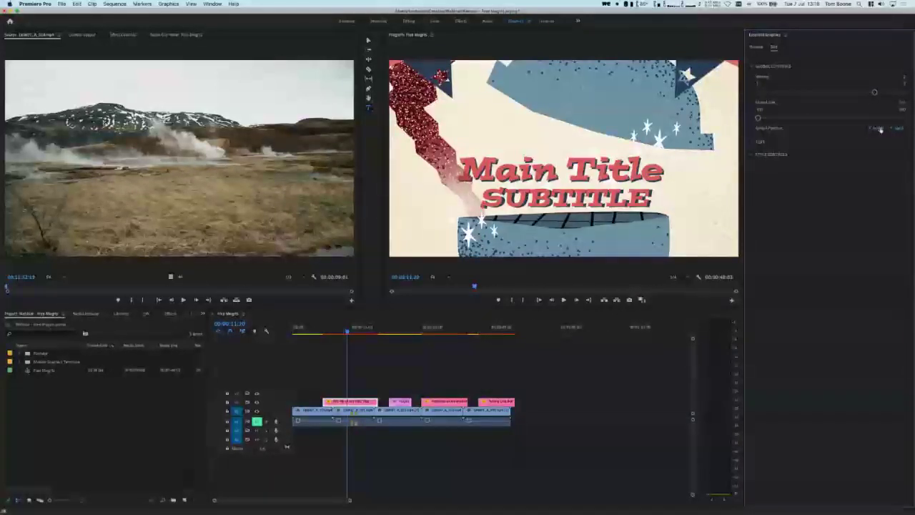
pyautogui.moveTo(880, 130); pyautogui.dragTo(879, 130)
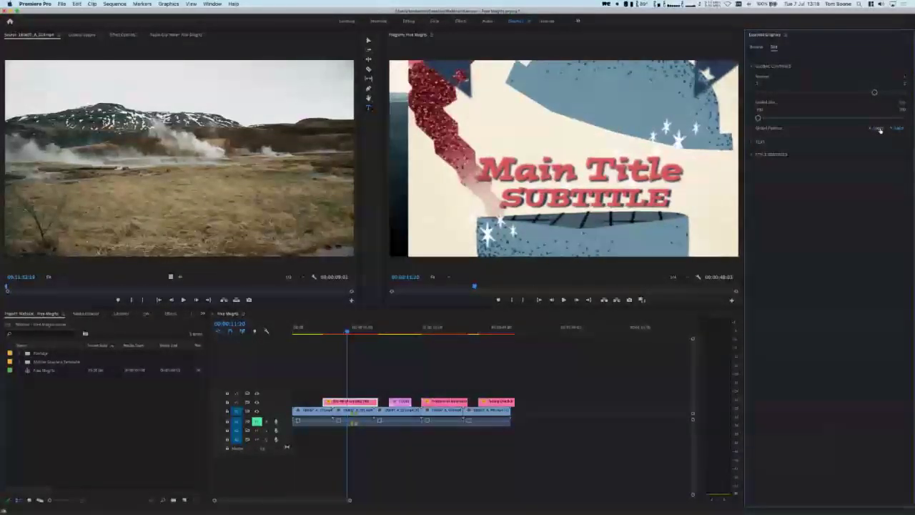
pyautogui.moveTo(879, 127); pyautogui.dragTo(858, 128)
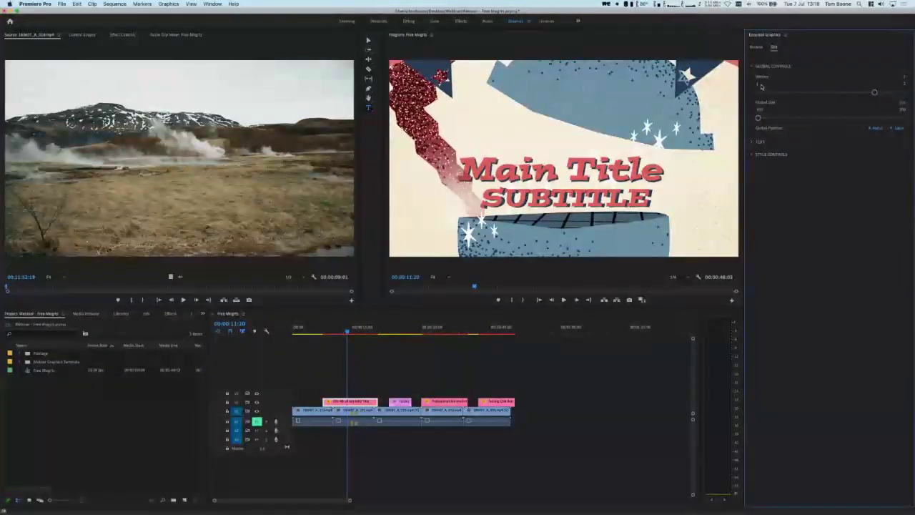
# Replace the barbecue title's first text line with "BBQ".
pyautogui.click(752, 142)
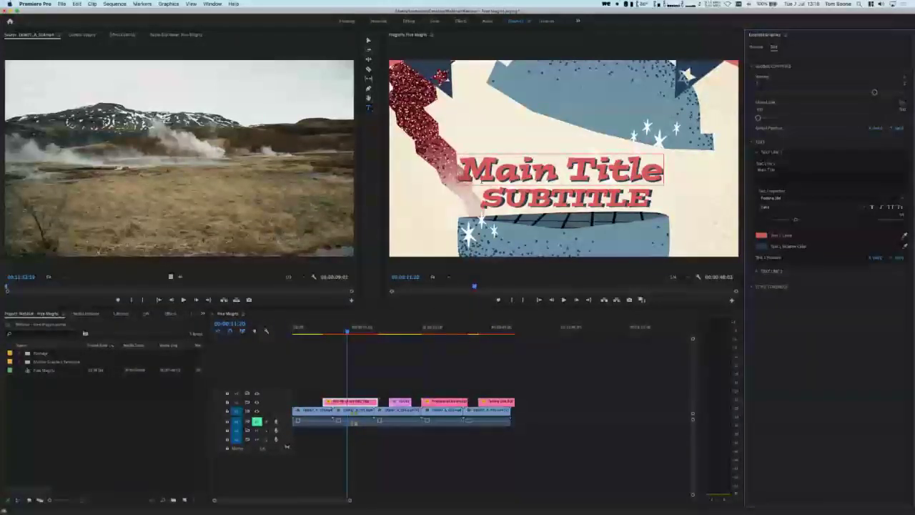
pyautogui.click(812, 173)
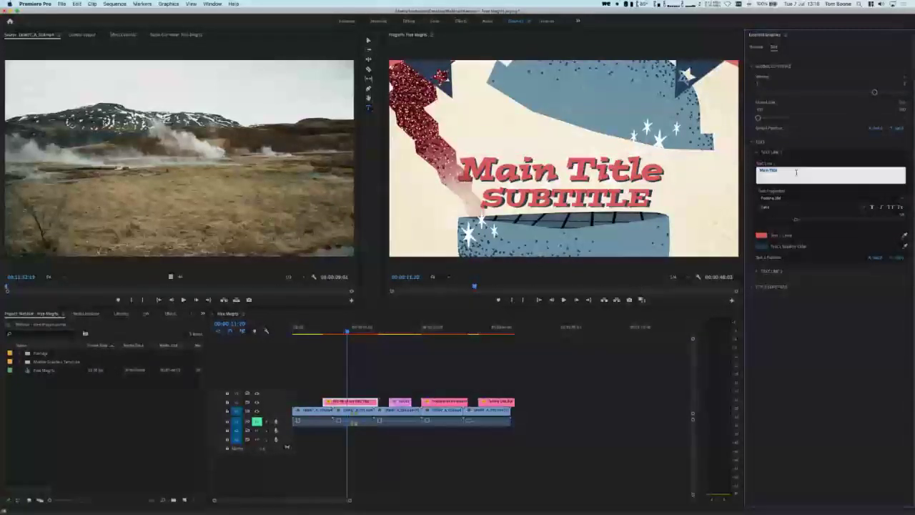
pyautogui.write('Ice')
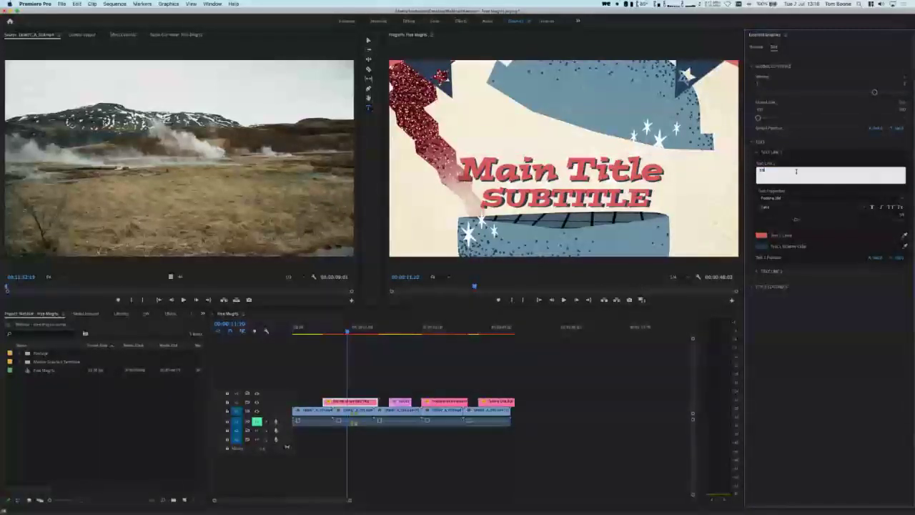
pyautogui.click(803, 319)
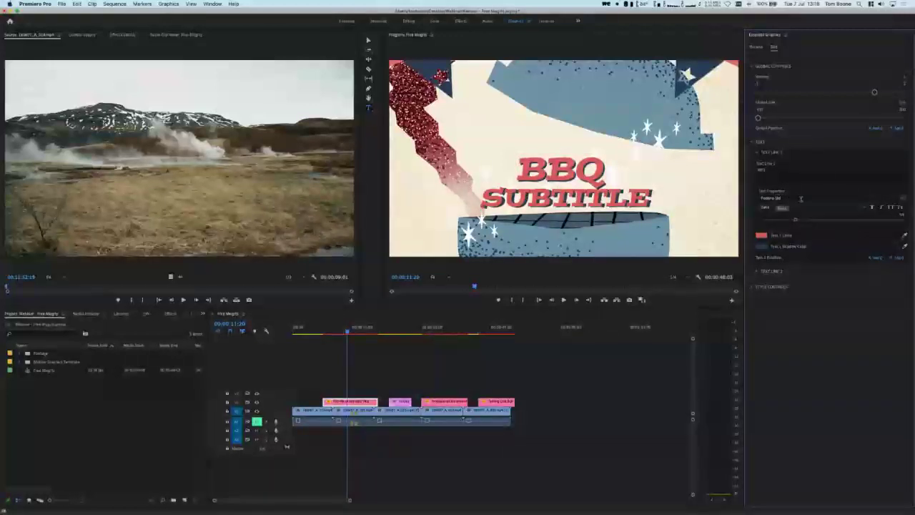
# Set the font of the BBQ text line to Bio Sans ExtraBold Italic.
pyautogui.click(884, 198)
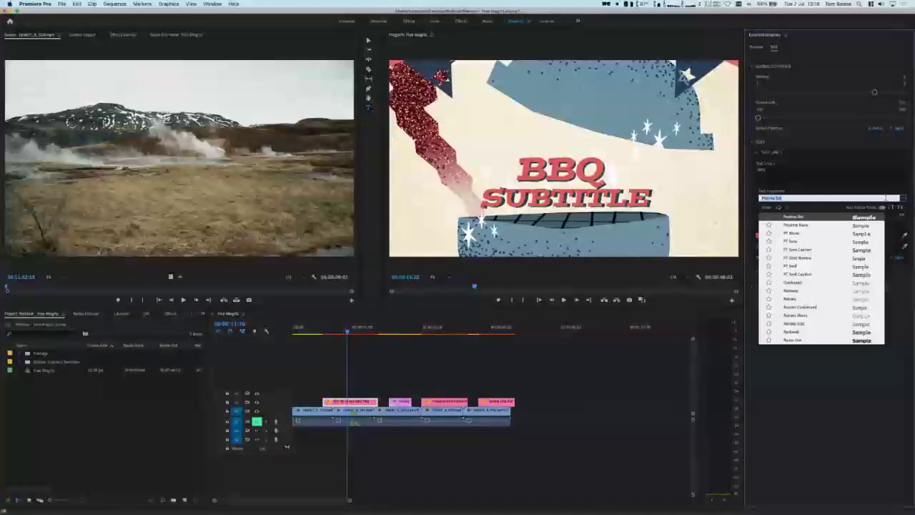
pyautogui.write('bio')
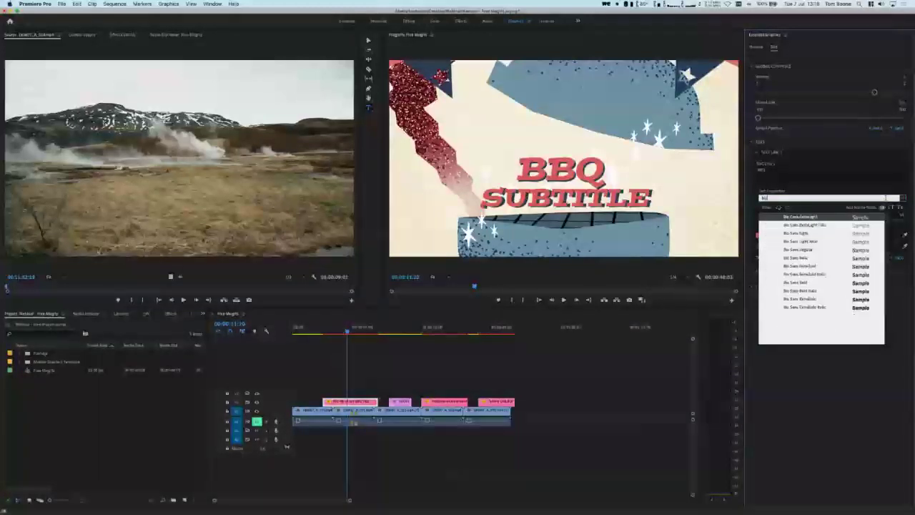
pyautogui.click(814, 307)
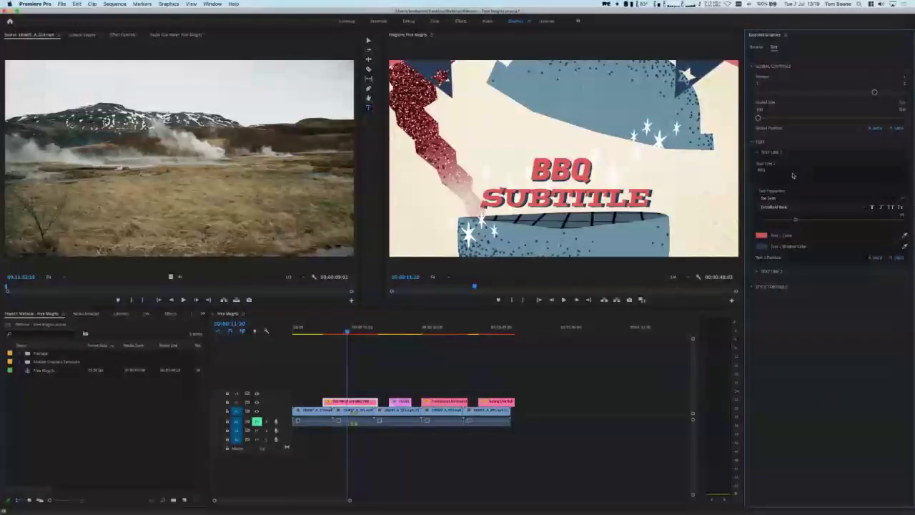
# Shift the SUBTITLE line horizontally to the right of its original placement with its own position control and preview it in the sequence.
pyautogui.click(751, 142)
pyautogui.click(752, 143)
pyautogui.click(758, 152)
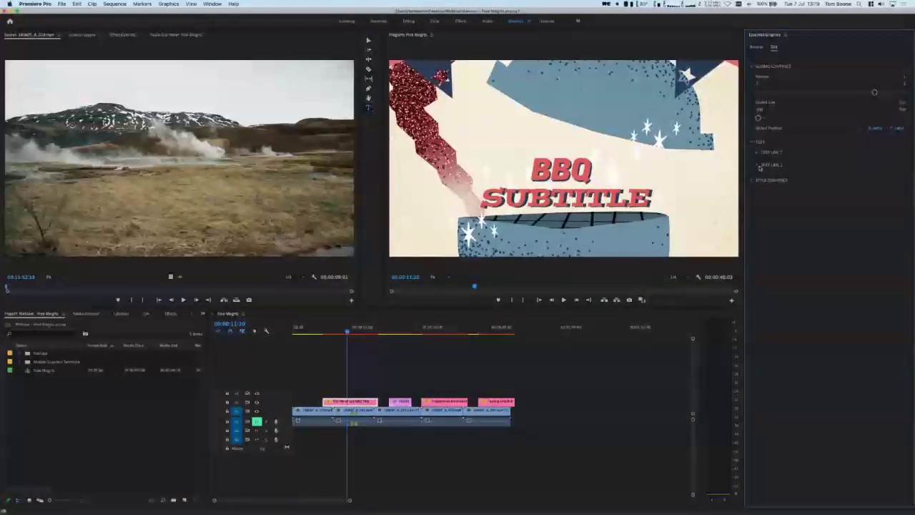
pyautogui.click(756, 165)
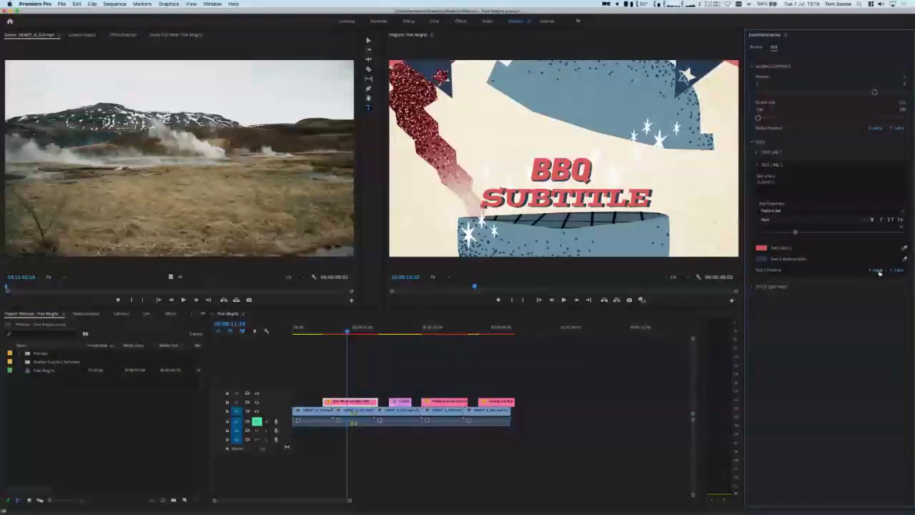
pyautogui.moveTo(879, 273); pyautogui.dragTo(876, 270)
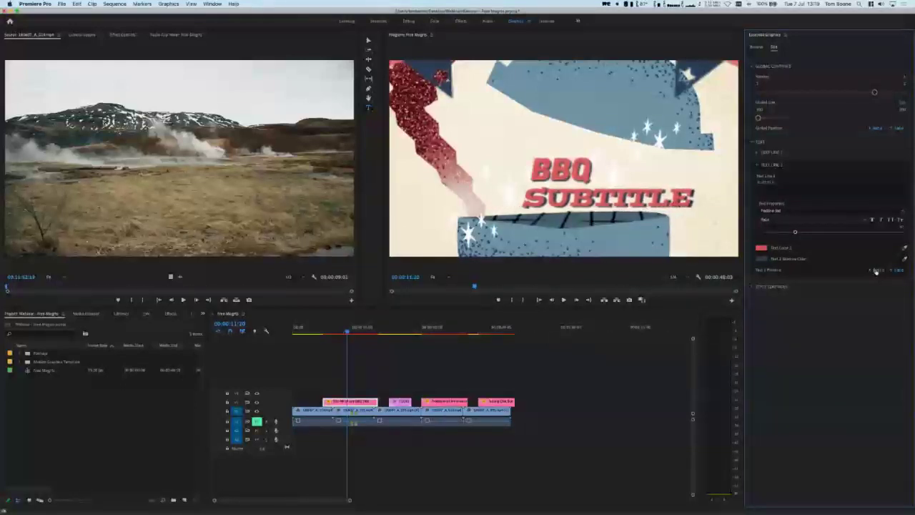
pyautogui.click(339, 333)
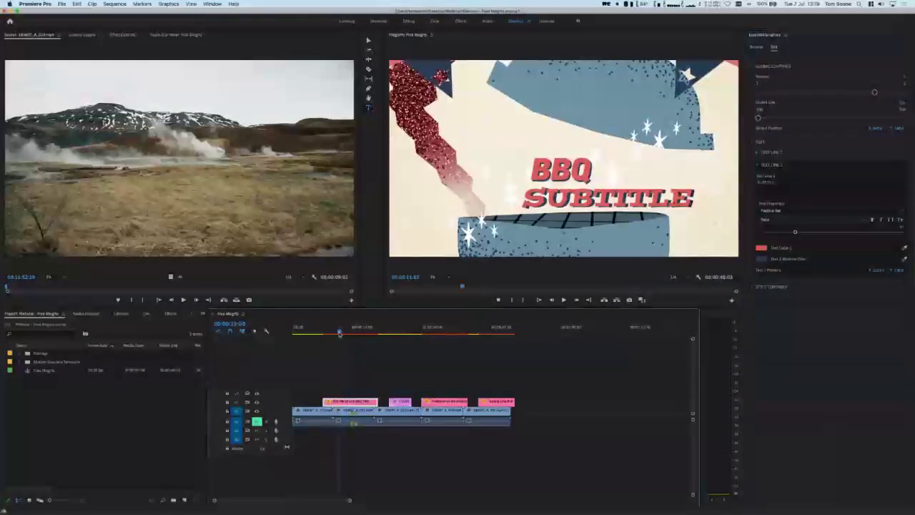
pyautogui.moveTo(338, 333)
pyautogui.mouseDown()
pyautogui.moveTo(329, 333)
pyautogui.moveTo(351, 335)
pyautogui.mouseUp()
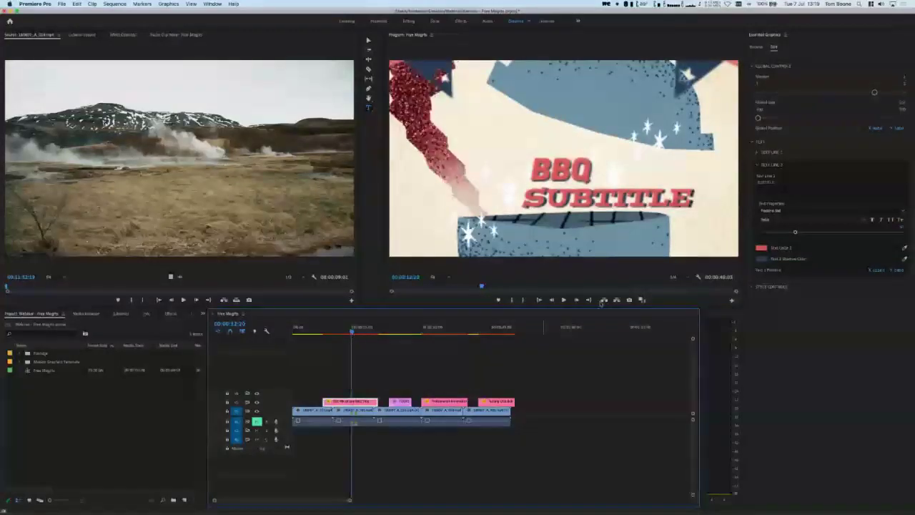
# Change the text color of the SUBTITLE line to light green.
pyautogui.click(761, 248)
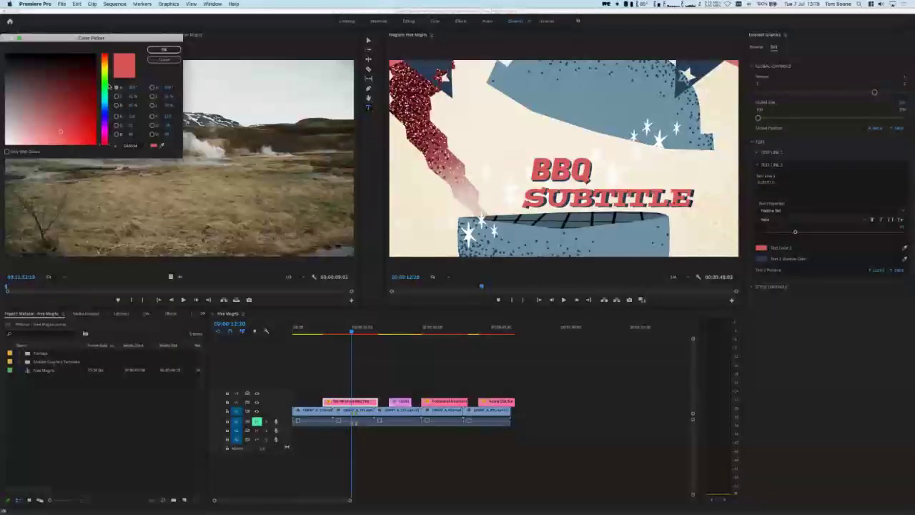
pyautogui.click(104, 70)
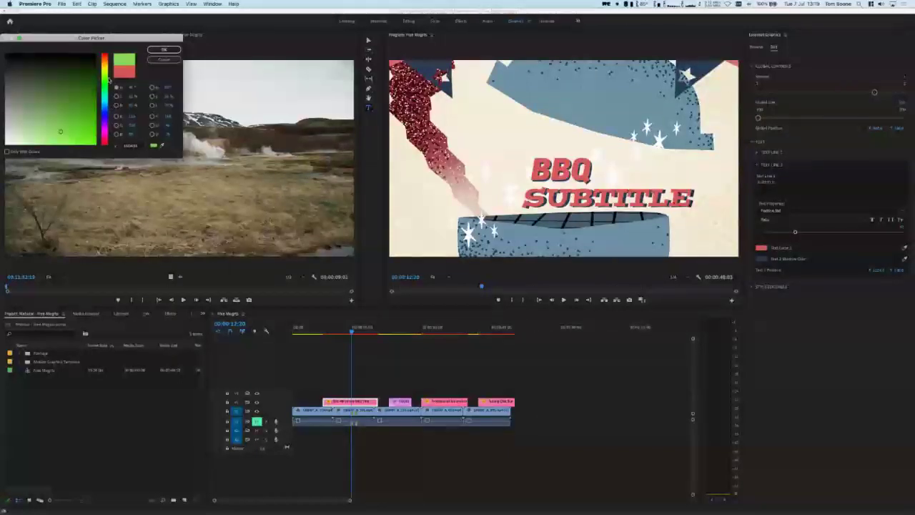
pyautogui.click(164, 50)
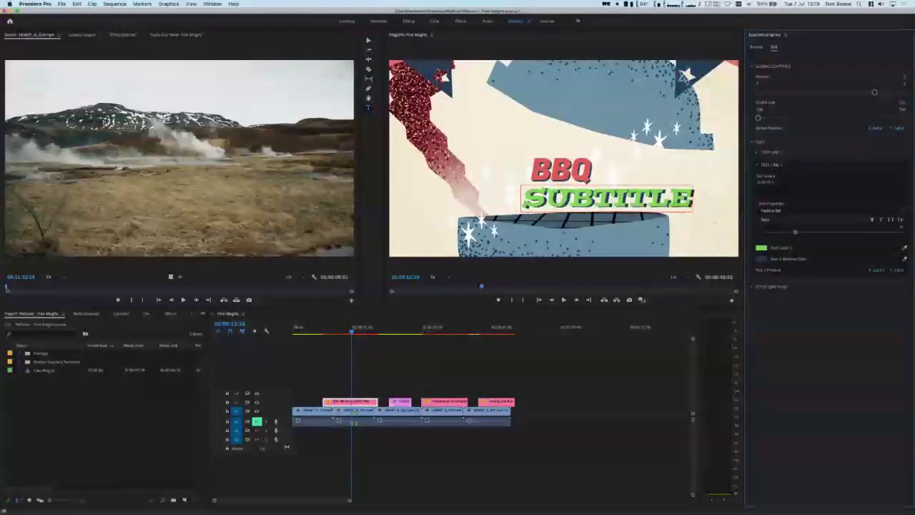
# Change Color 1 in the barbecue template's style controls to yellow-green and preview the title in the sequence.
pyautogui.click(752, 288)
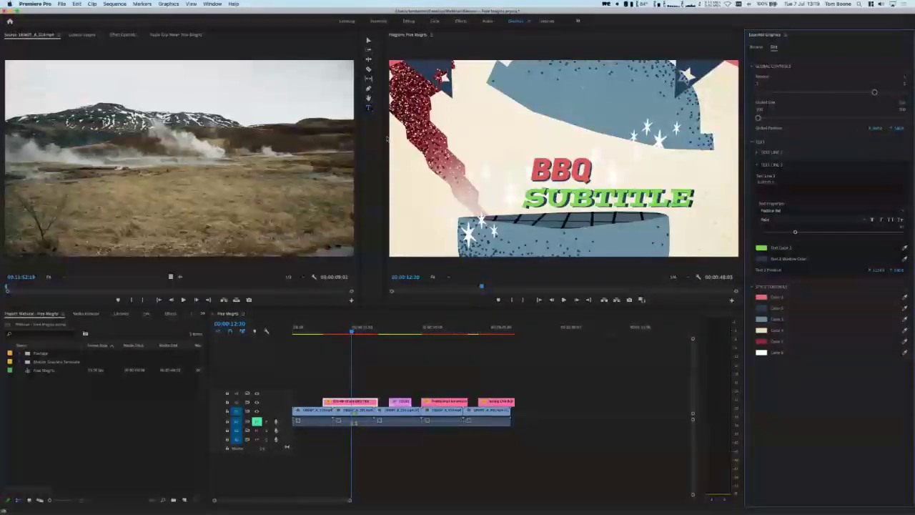
pyautogui.click(762, 297)
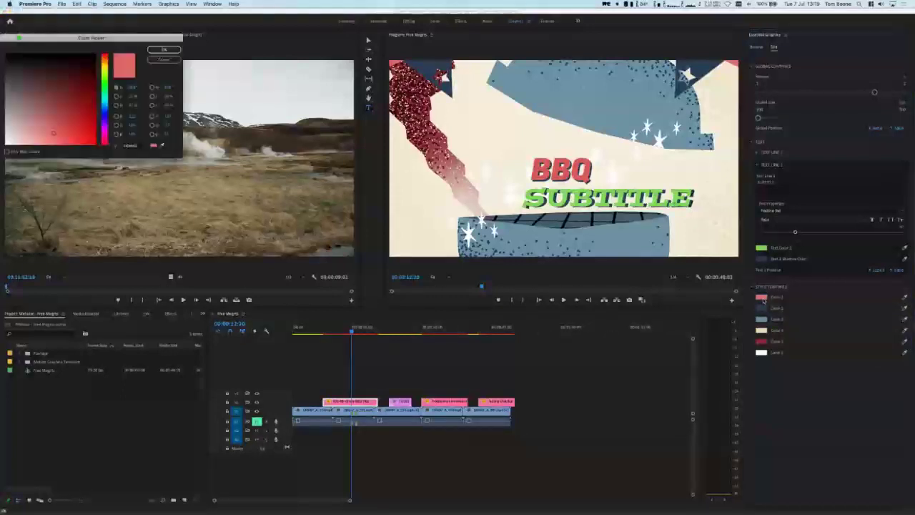
pyautogui.moveTo(107, 79); pyautogui.dragTo(107, 114)
pyautogui.click(164, 50)
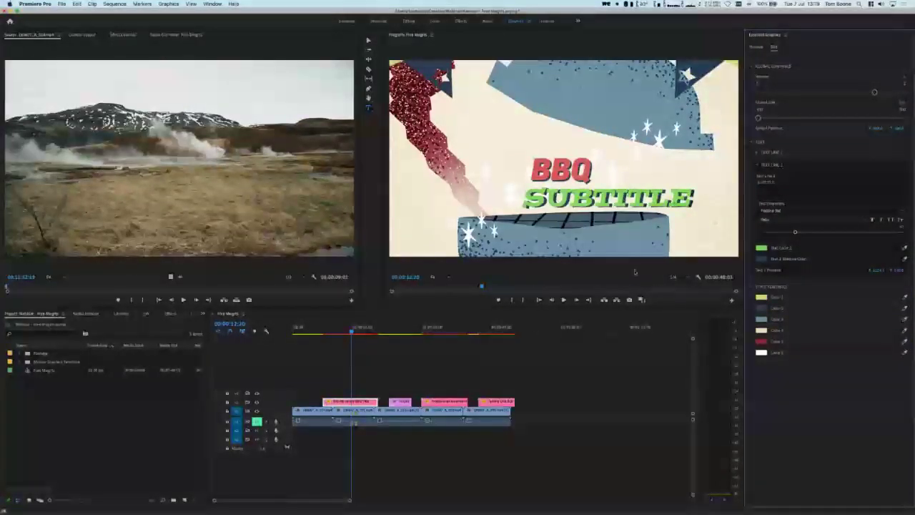
pyautogui.click(347, 333)
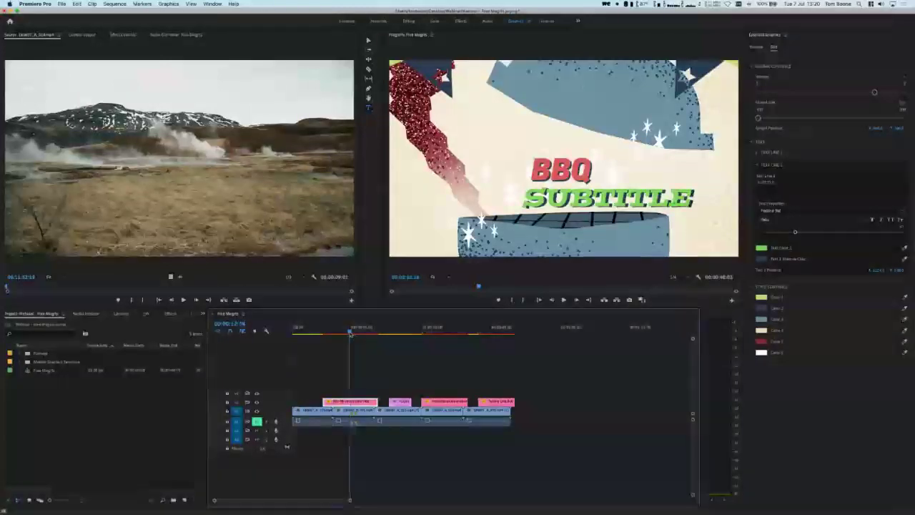
pyautogui.moveTo(348, 333)
pyautogui.mouseDown()
pyautogui.moveTo(321, 334)
pyautogui.moveTo(332, 335)
pyautogui.mouseUp()
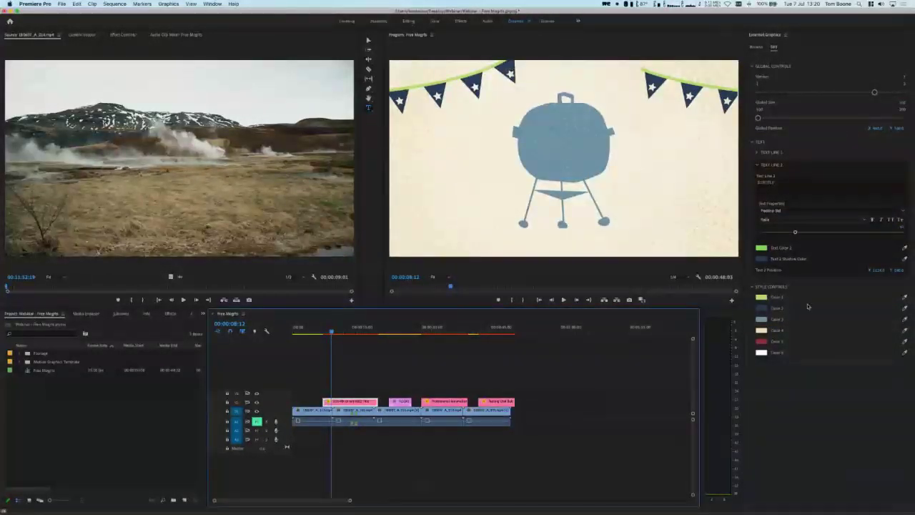
# Change the grill's Color 3 in the style controls to purple and preview the title in the sequence.
pyautogui.click(761, 319)
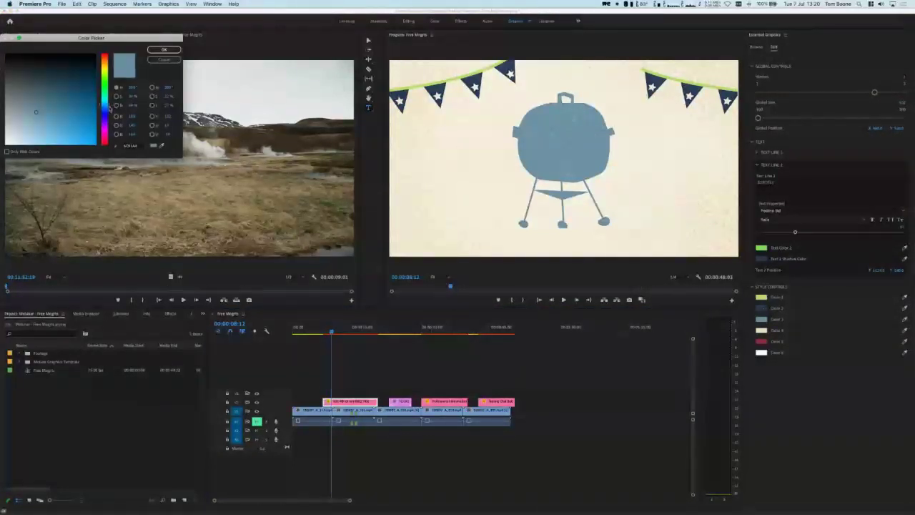
pyautogui.moveTo(110, 108)
pyautogui.mouseDown()
pyautogui.moveTo(111, 126)
pyautogui.moveTo(112, 117)
pyautogui.mouseUp()
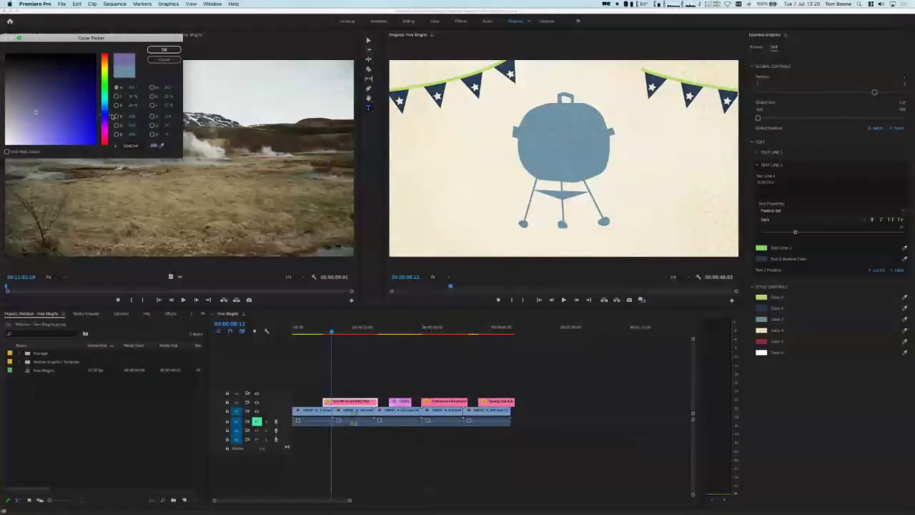
pyautogui.click(164, 49)
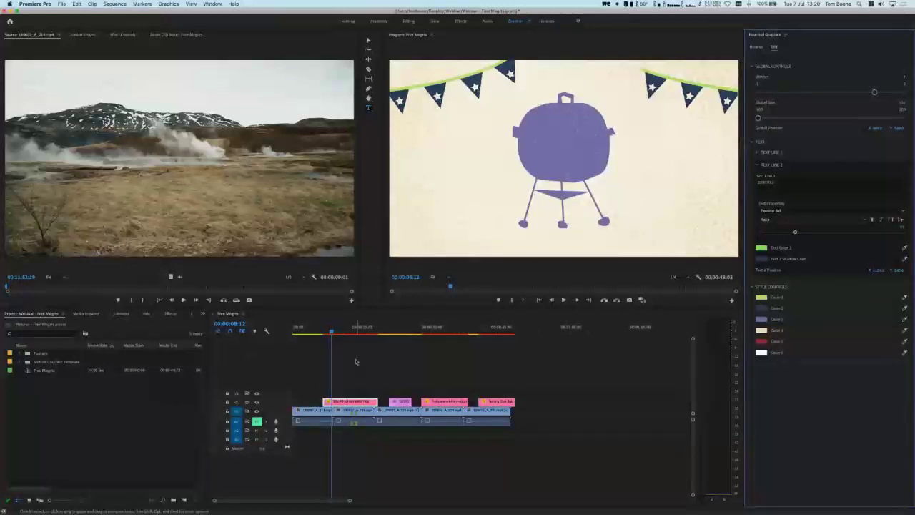
pyautogui.moveTo(332, 333); pyautogui.dragTo(347, 333)
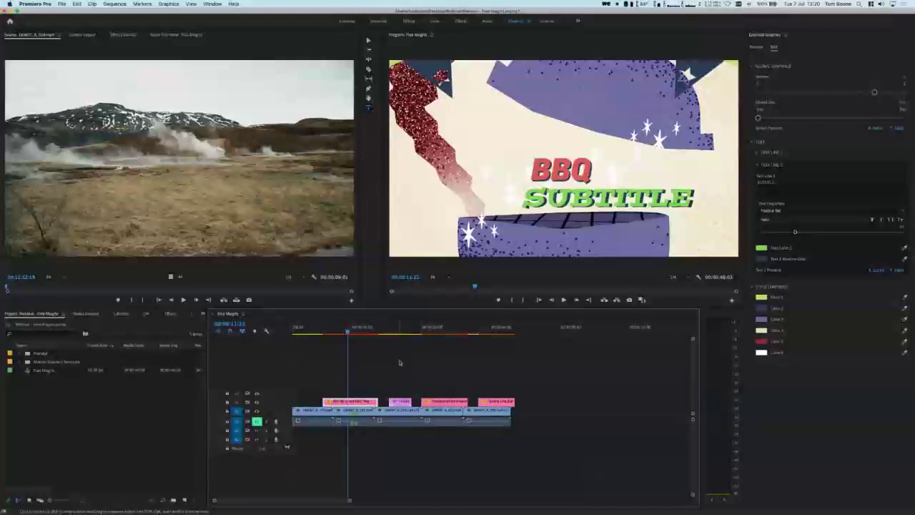
# Examine the editable properties of the FLICKER title's text layer and outline layer.
pyautogui.moveTo(392, 333); pyautogui.dragTo(400, 333)
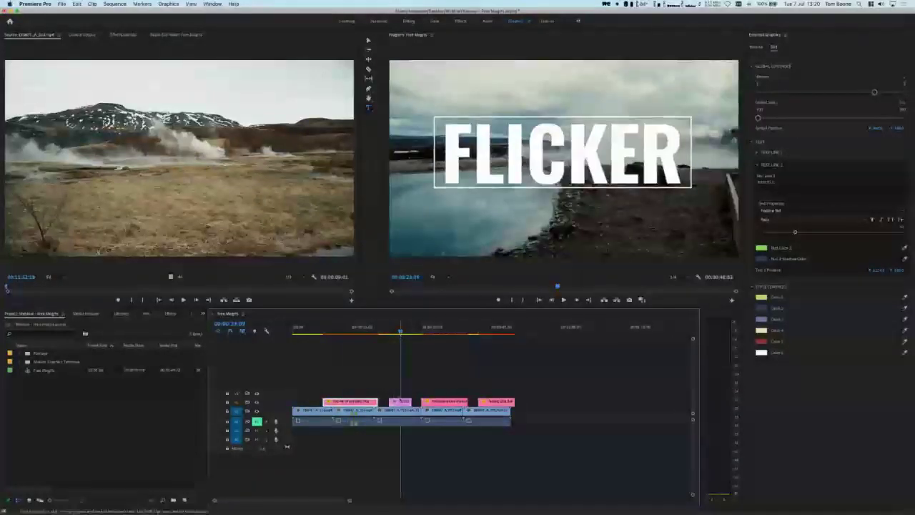
pyautogui.click(519, 155)
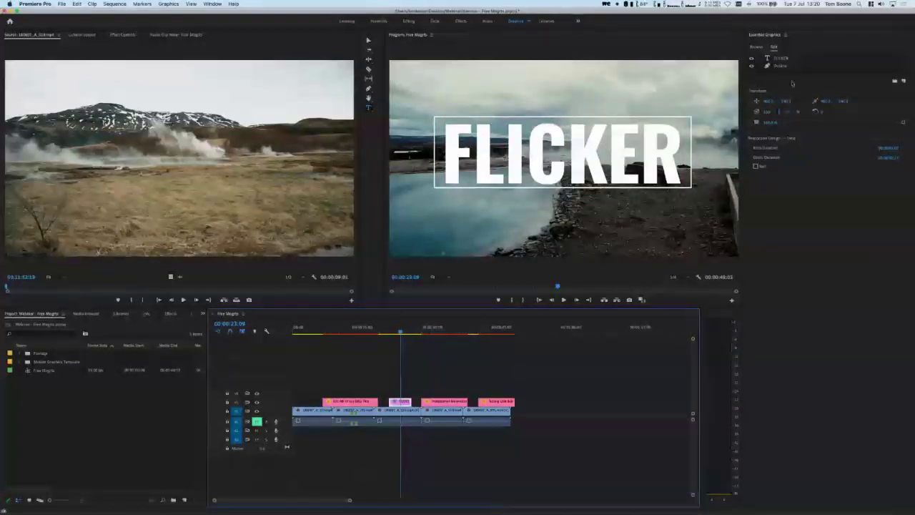
pyautogui.click(773, 48)
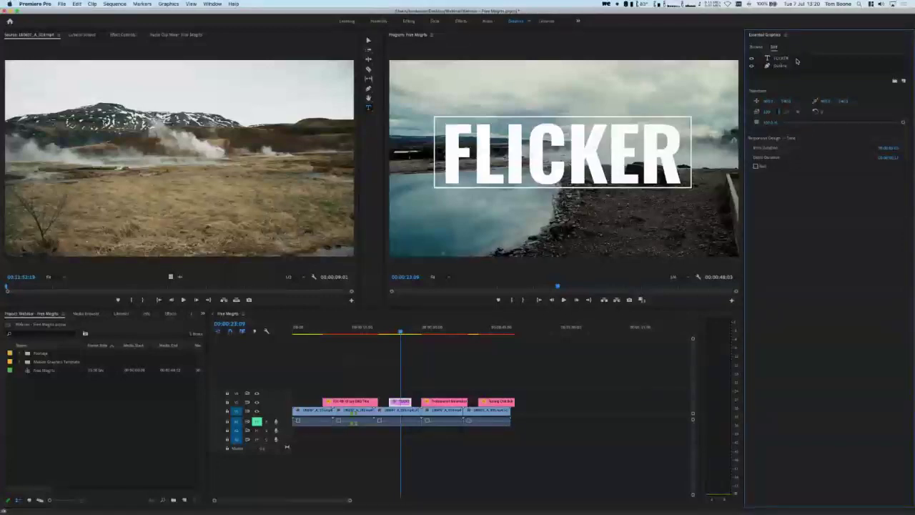
pyautogui.click(781, 59)
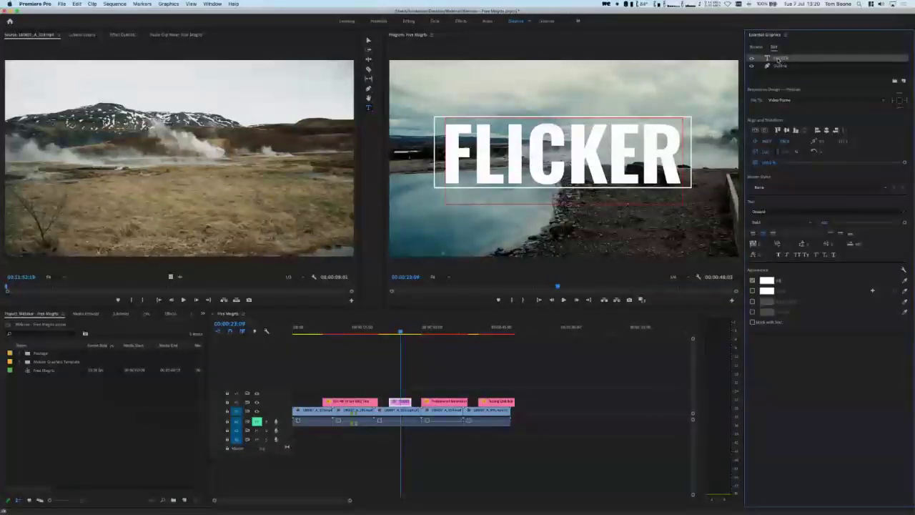
pyautogui.click(778, 67)
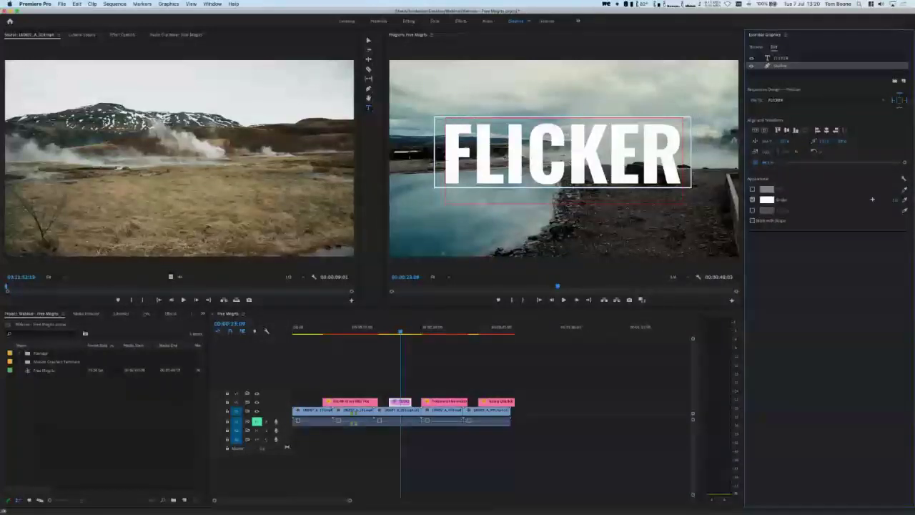
pyautogui.click(778, 65)
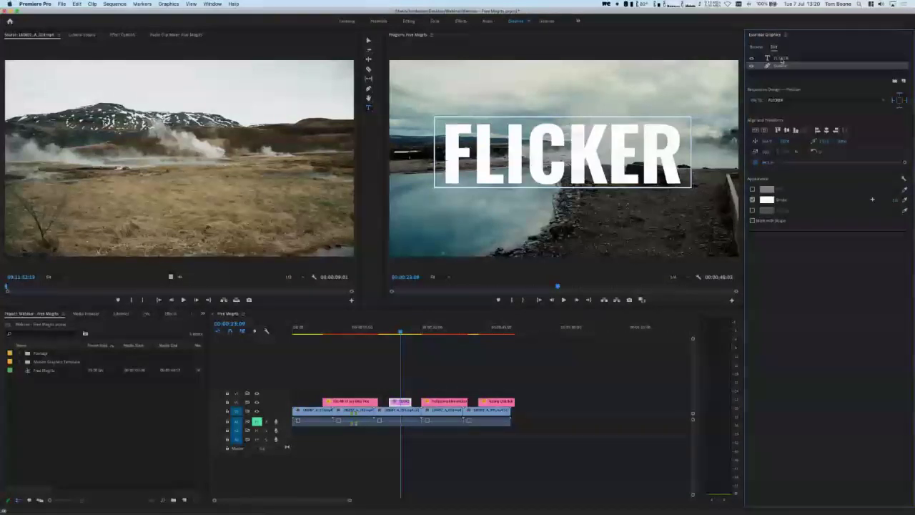
pyautogui.click(781, 60)
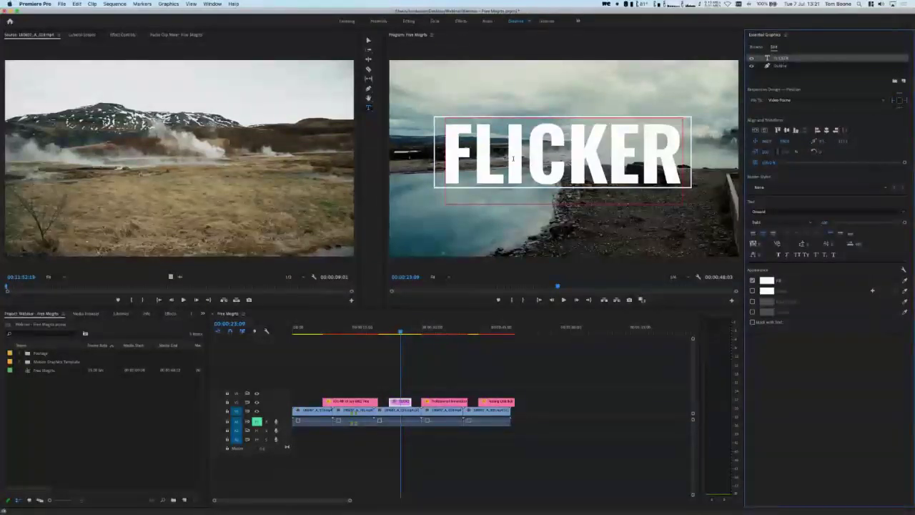
# Replace the FLICKER text with "Free MOGRT" and reduce its font size until the title and outline fit within the frame.
pyautogui.click(511, 159)
pyautogui.moveTo(446, 151); pyautogui.dragTo(671, 153)
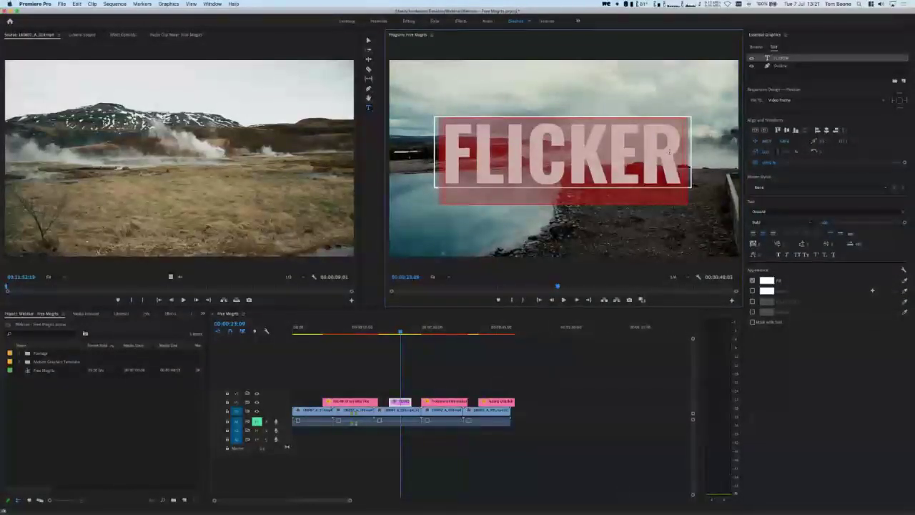
pyautogui.write('Free')
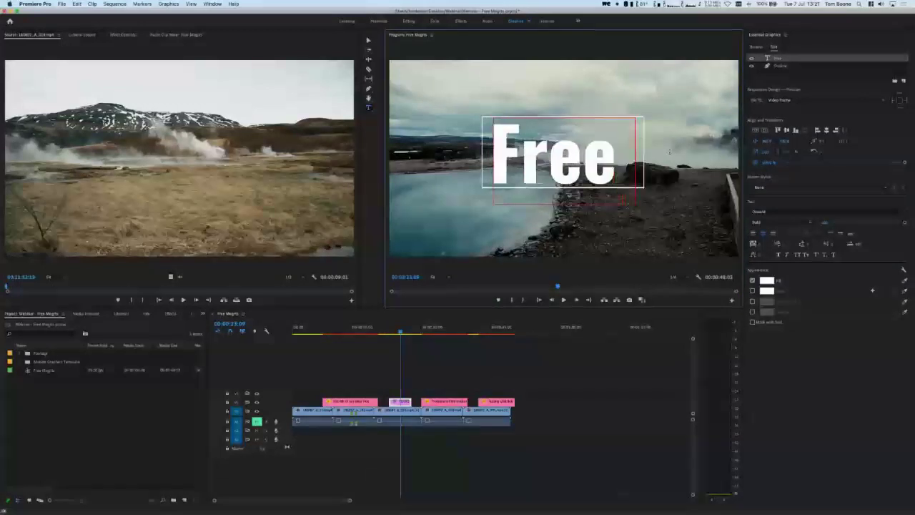
pyautogui.write(' MOGRT')
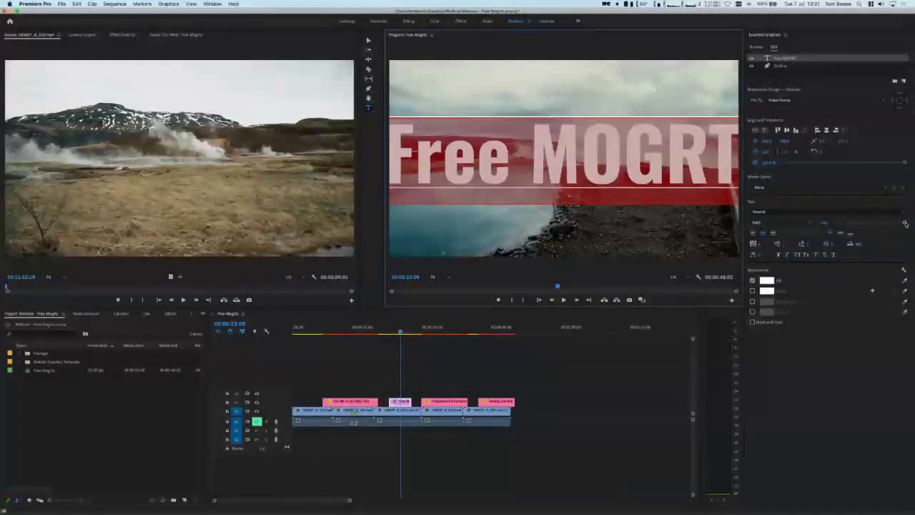
pyautogui.moveTo(905, 224); pyautogui.dragTo(881, 224)
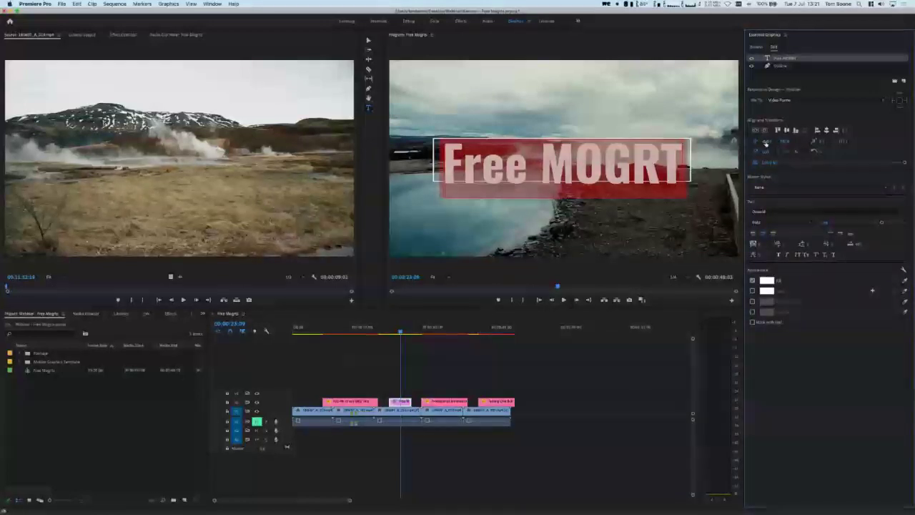
# Shift the Free MOGRT text slightly right, enlarge it a little and tilt it clockwise, and preview the title animation.
pyautogui.moveTo(765, 142); pyautogui.dragTo(822, 143)
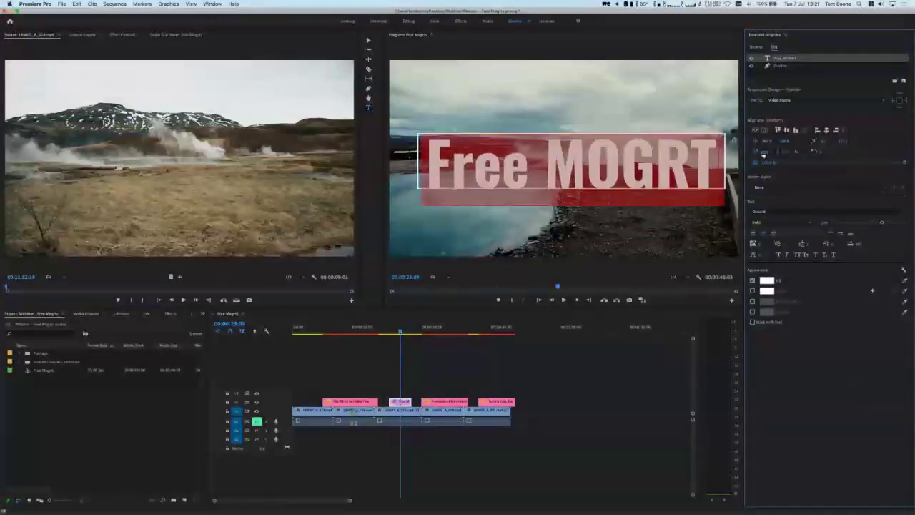
pyautogui.moveTo(762, 154); pyautogui.dragTo(820, 152)
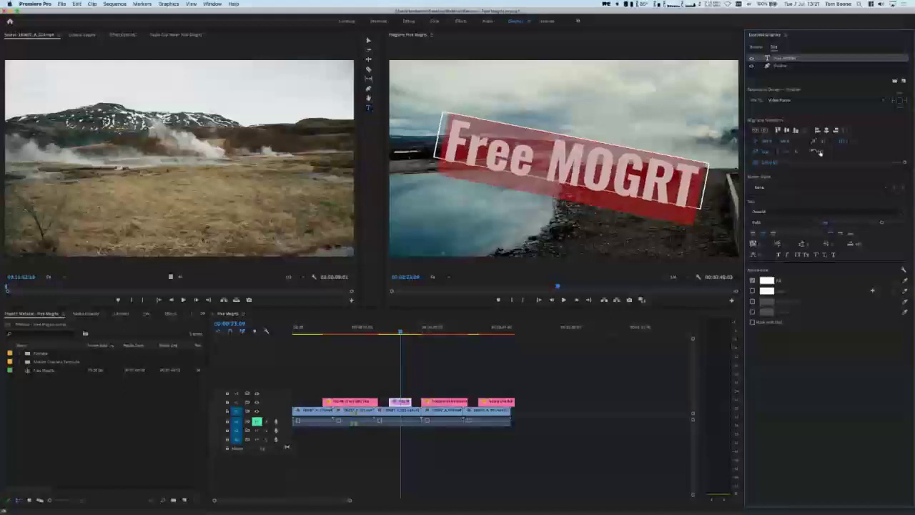
pyautogui.moveTo(400, 331); pyautogui.dragTo(382, 333)
pyautogui.press('space')
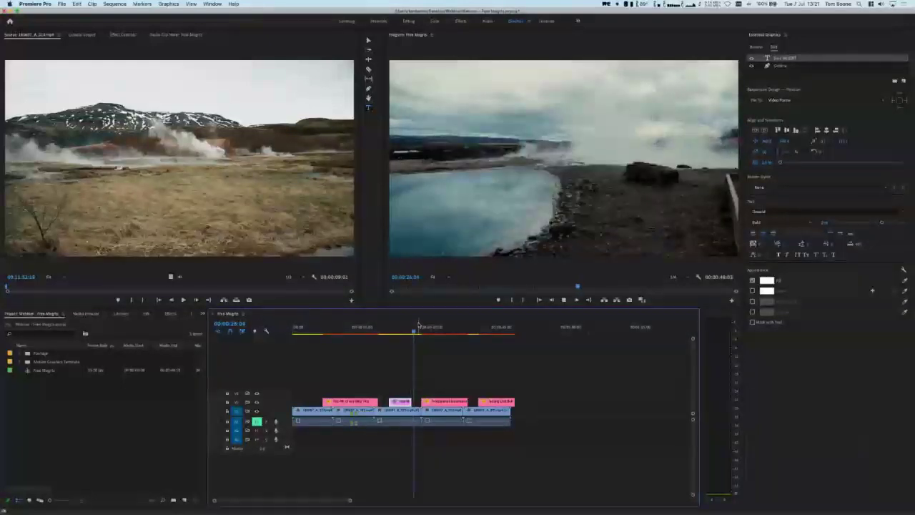
pyautogui.press('space')
pyautogui.moveTo(415, 322); pyautogui.dragTo(399, 323)
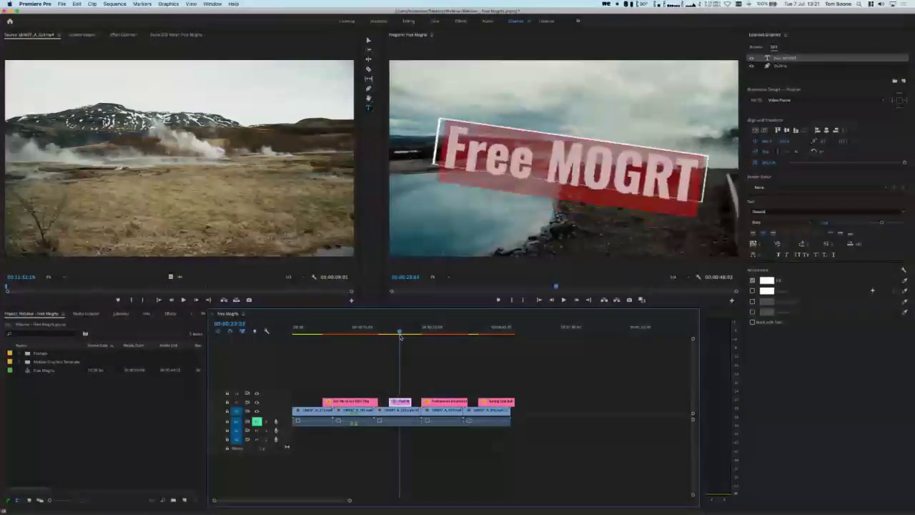
# Unlink the outline layer's scale and stretch the outline slightly taller around the tilted Free MOGRT text.
pyautogui.click(783, 66)
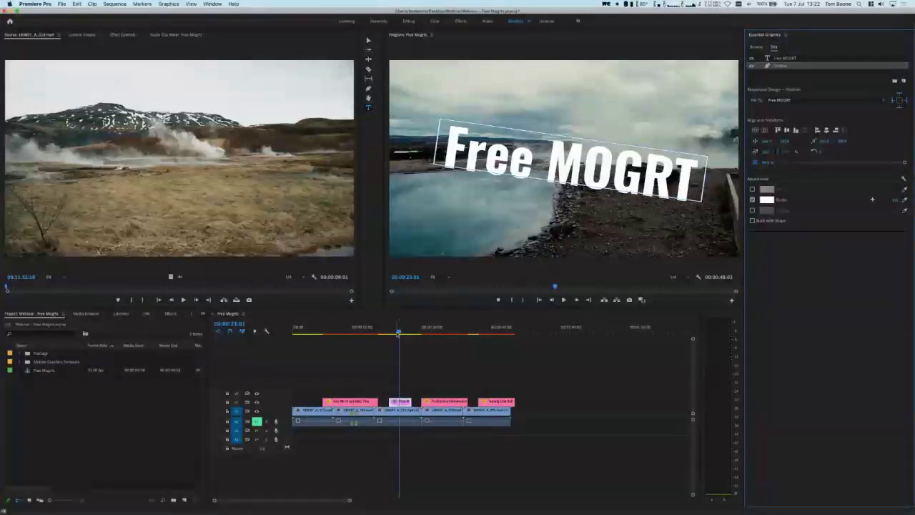
pyautogui.moveTo(398, 332); pyautogui.dragTo(400, 333)
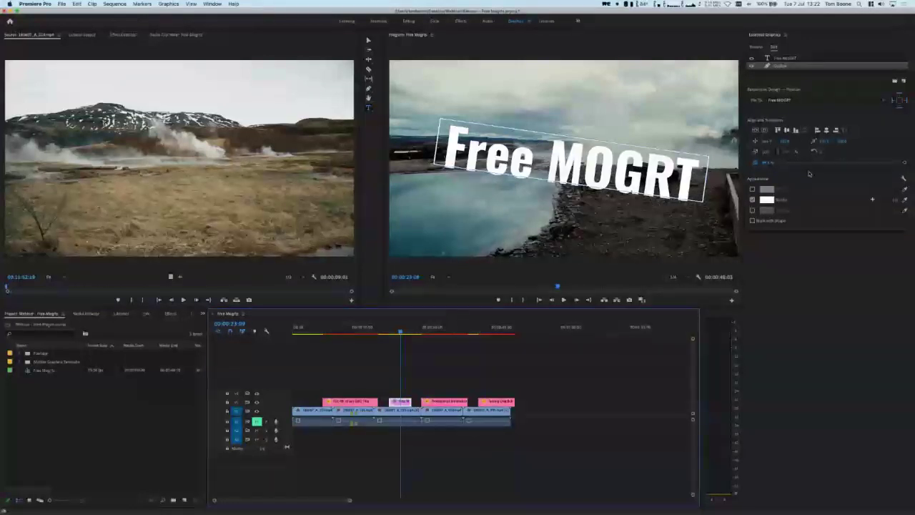
pyautogui.click(786, 155)
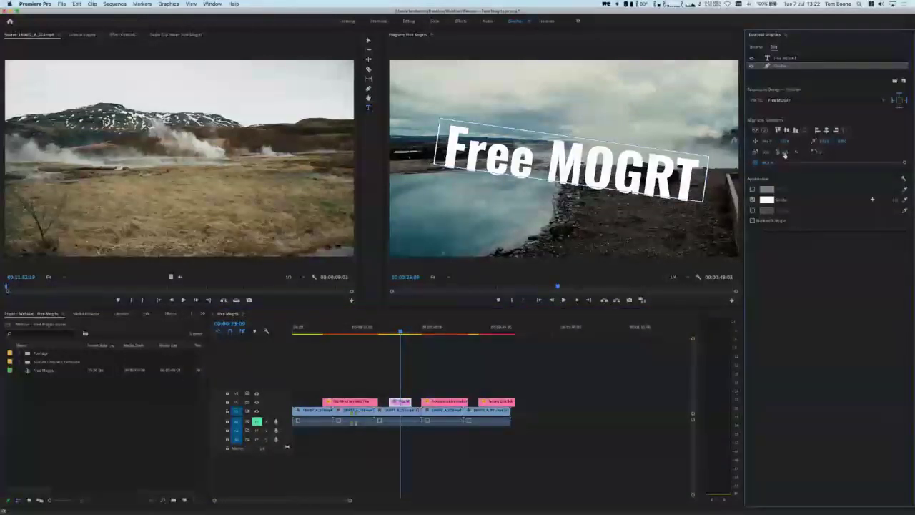
pyautogui.moveTo(784, 154)
pyautogui.mouseDown()
pyautogui.moveTo(763, 153)
pyautogui.moveTo(787, 141)
pyautogui.mouseUp()
# Set the outline layer's stroke color to dark red and preview the Free MOGRT title in the sequence.
pyautogui.click(765, 201)
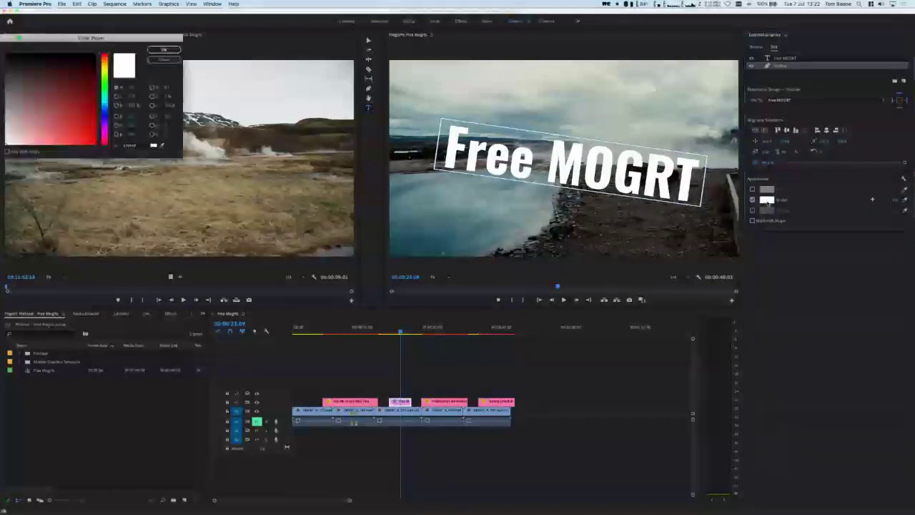
pyautogui.click(96, 146)
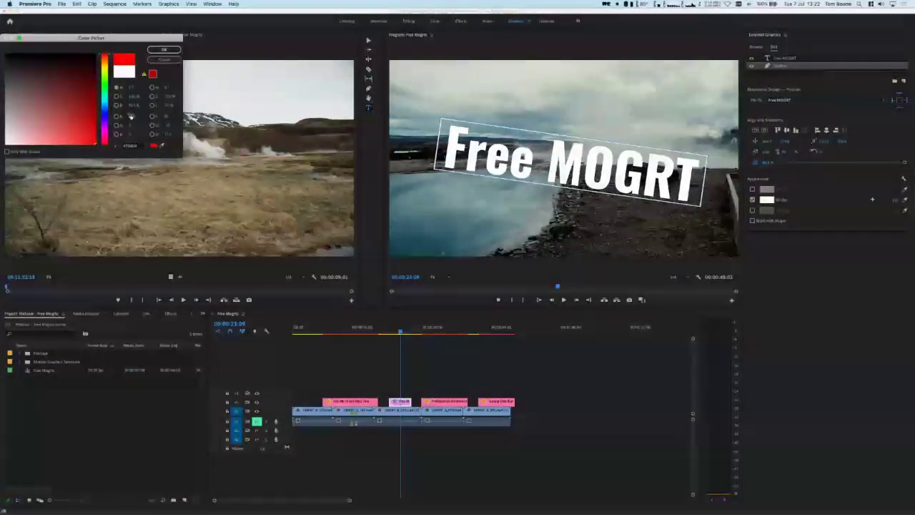
pyautogui.moveTo(95, 146); pyautogui.dragTo(99, 118)
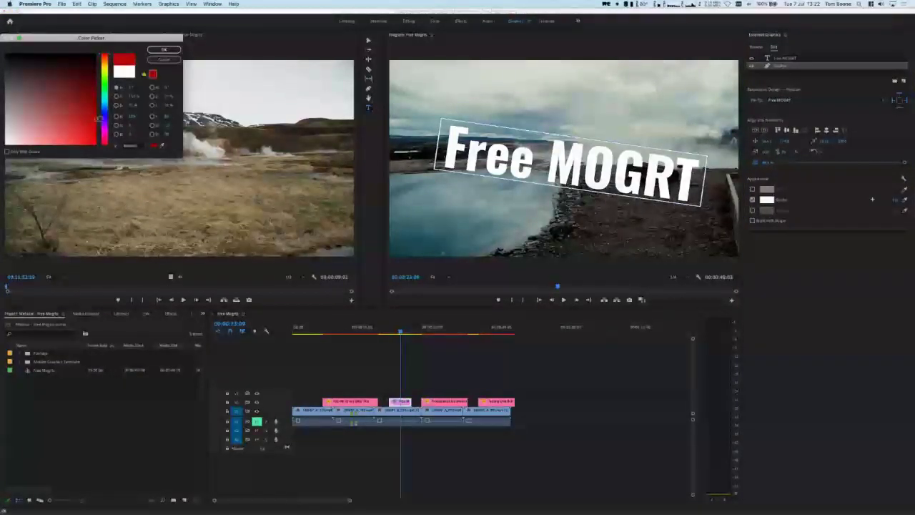
pyautogui.click(166, 51)
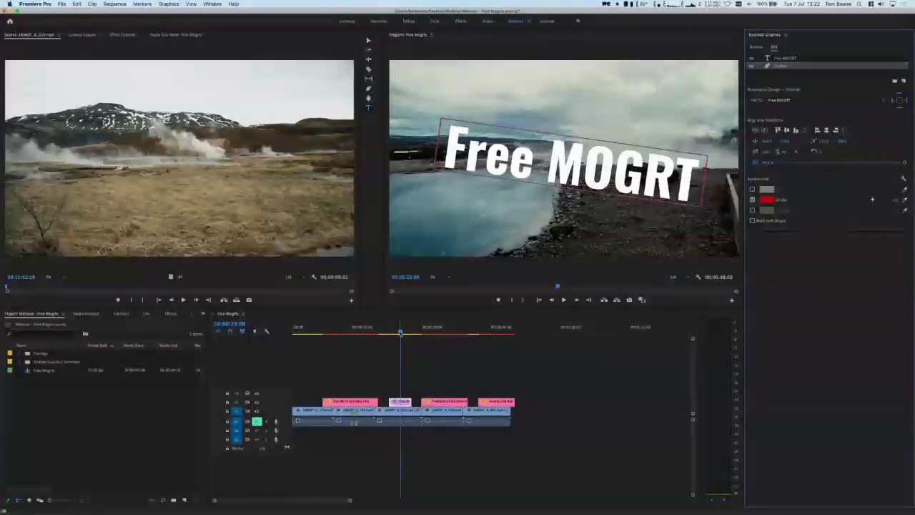
pyautogui.moveTo(400, 332); pyautogui.dragTo(391, 334)
pyautogui.press('space')
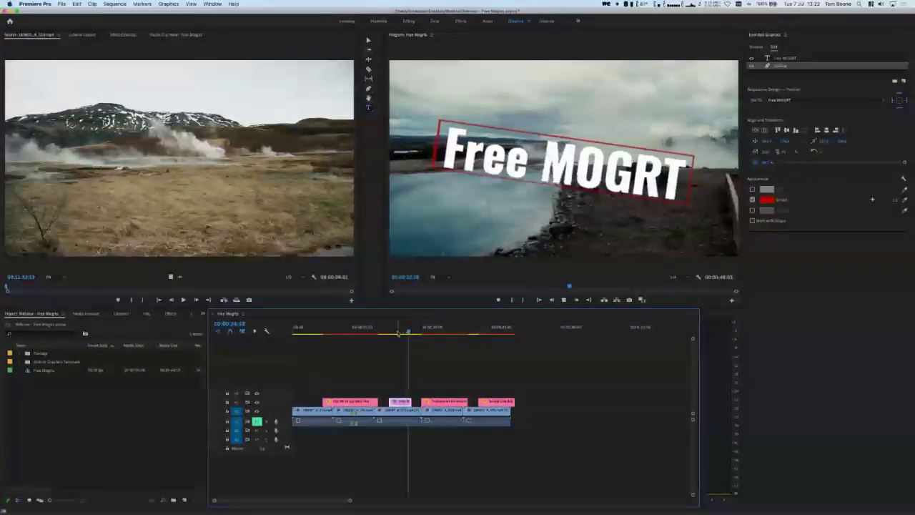
pyautogui.press('space')
pyautogui.click(401, 327)
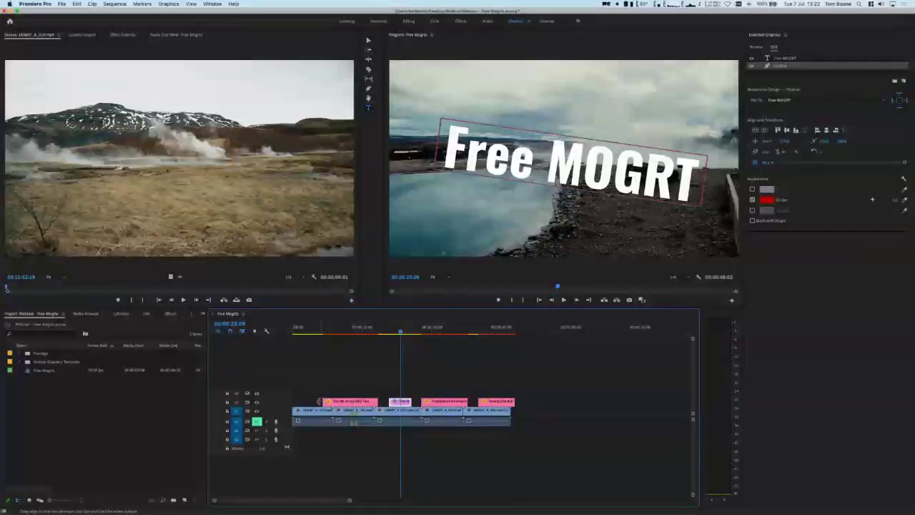
# Return to the barbecue title in the sequence and examine its global, text and style controls.
pyautogui.moveTo(389, 332); pyautogui.dragTo(355, 333)
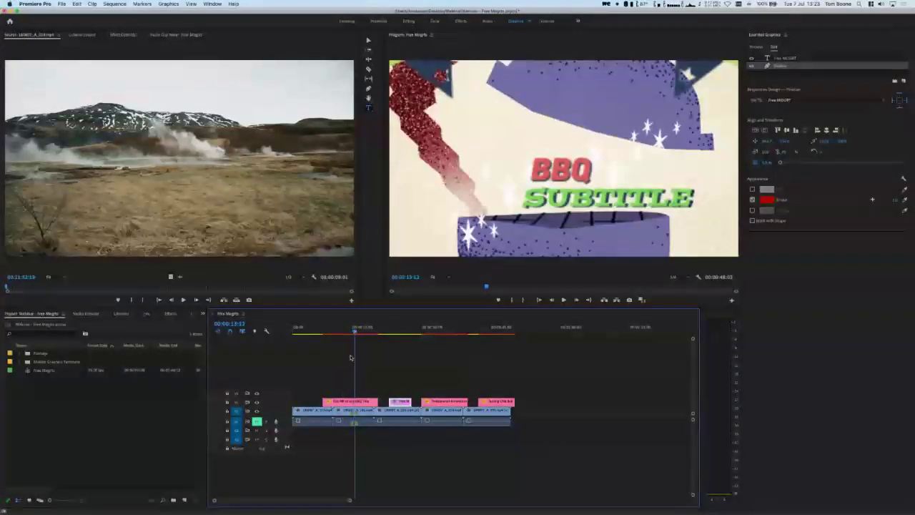
pyautogui.click(363, 402)
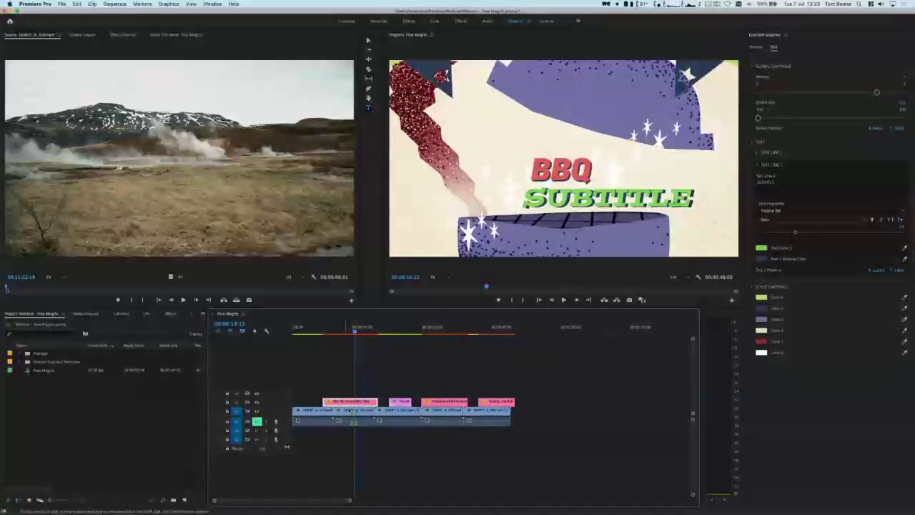
pyautogui.click(359, 332)
pyautogui.moveTo(360, 333); pyautogui.dragTo(363, 332)
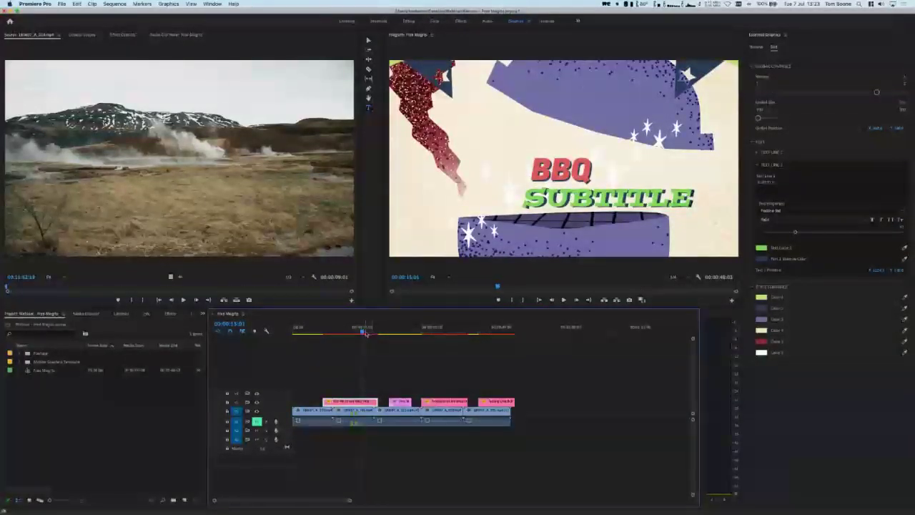
# Move the LOREM title clip up one video track and try to expand its collapsed control groups.
pyautogui.moveTo(363, 330); pyautogui.dragTo(443, 331)
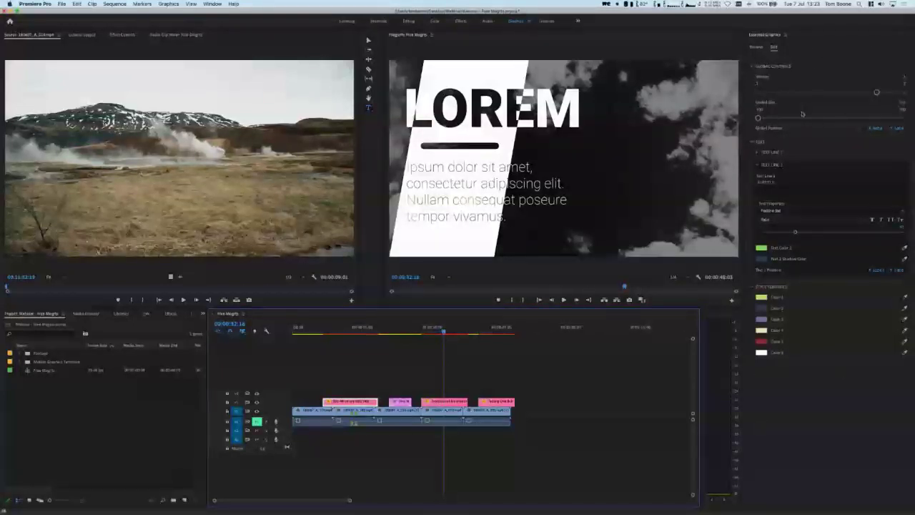
pyautogui.click(449, 402)
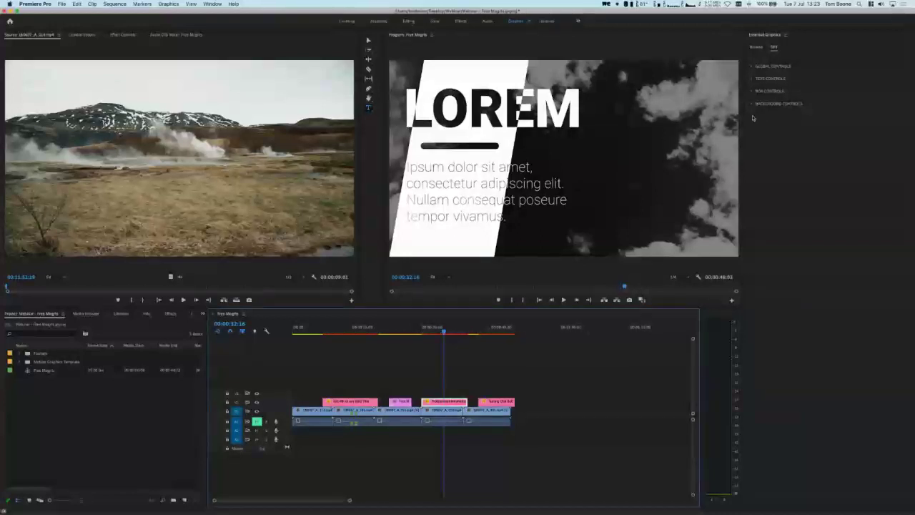
pyautogui.click(751, 68)
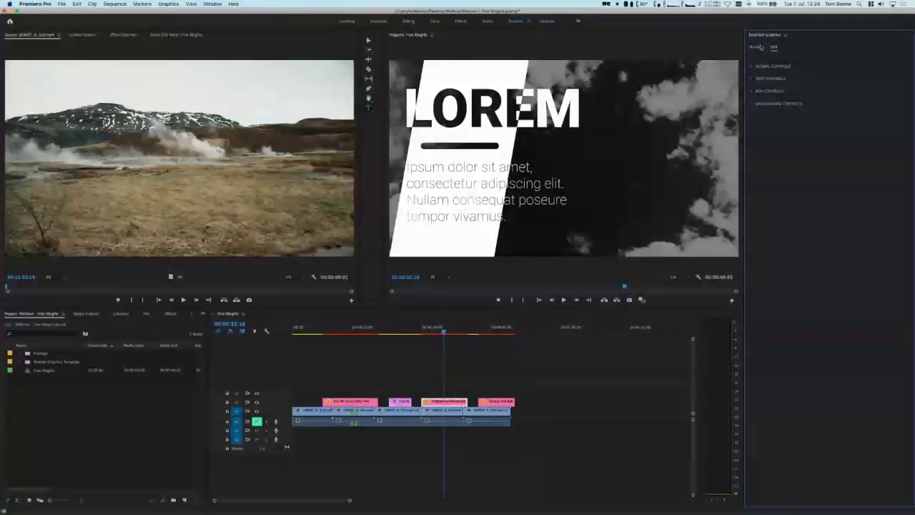
pyautogui.click(756, 47)
pyautogui.click(772, 48)
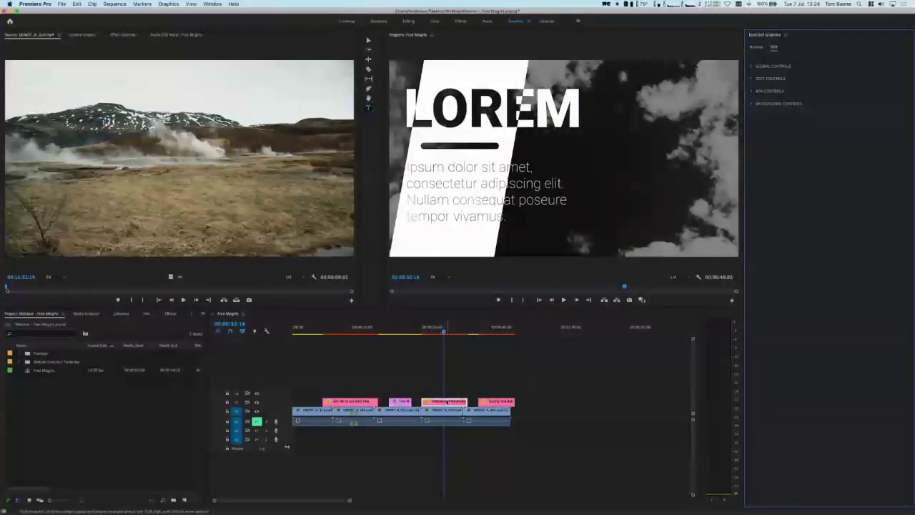
pyautogui.moveTo(455, 402); pyautogui.dragTo(455, 393)
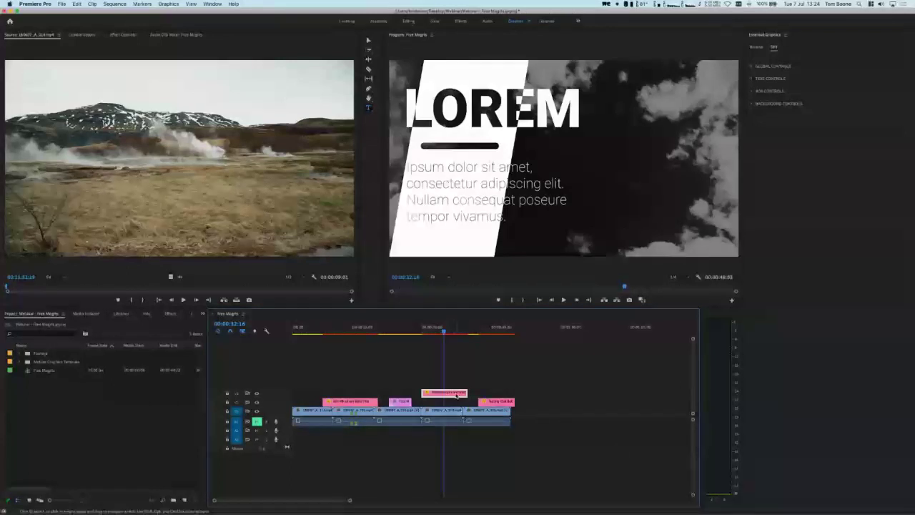
pyautogui.click(752, 67)
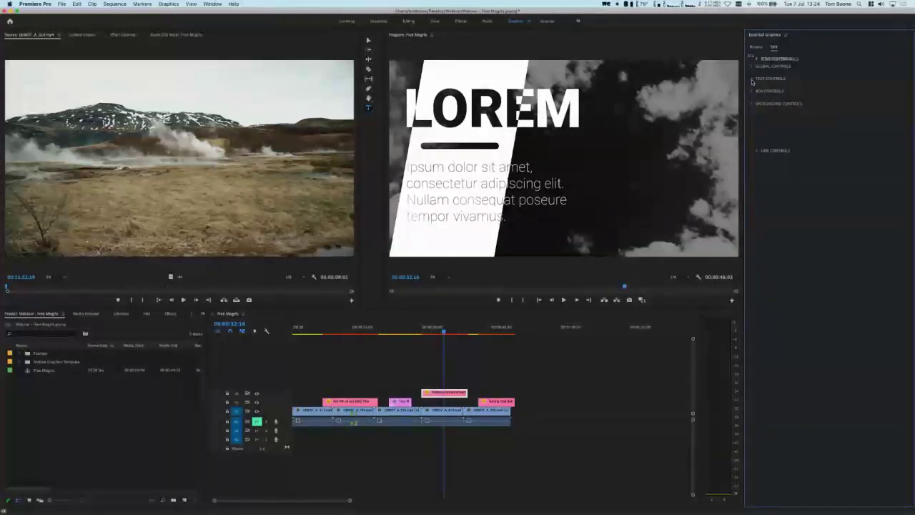
# Select the Hey! chat bubble clip at the end of the sequence and try to expand its global controls.
pyautogui.click(489, 330)
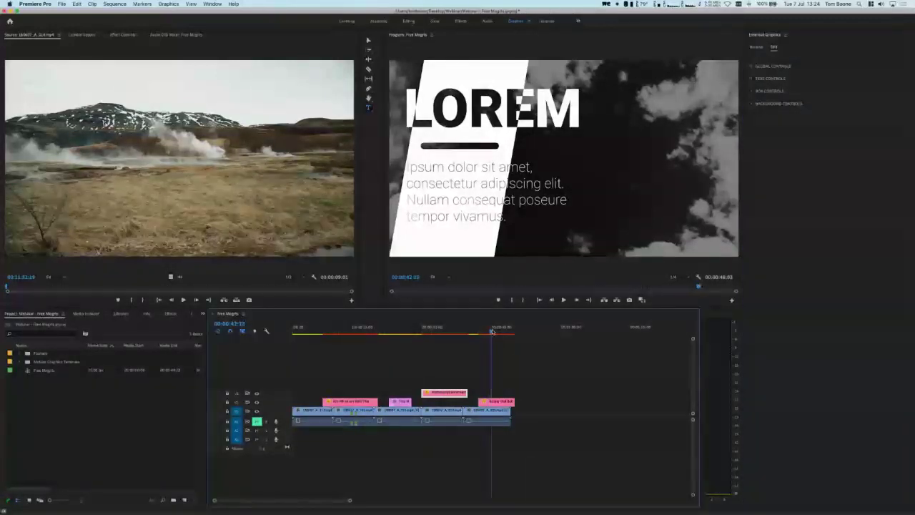
pyautogui.click(497, 401)
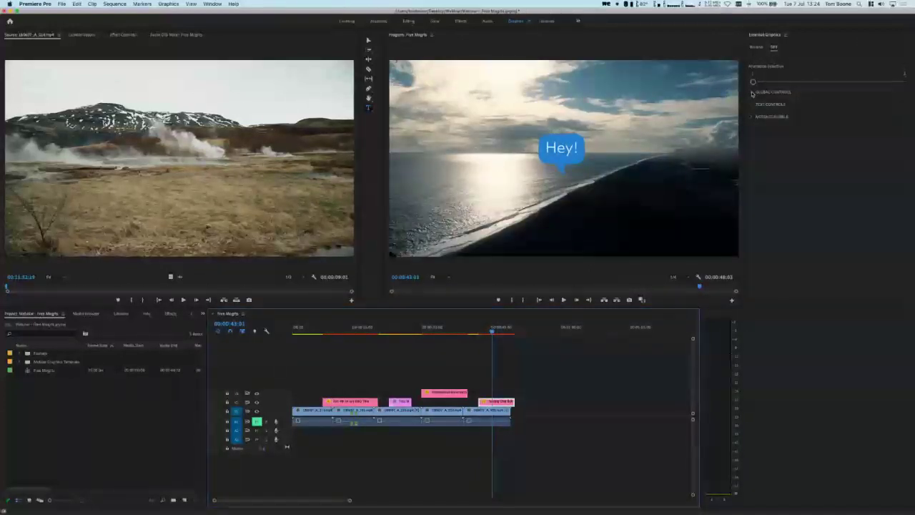
pyautogui.click(752, 94)
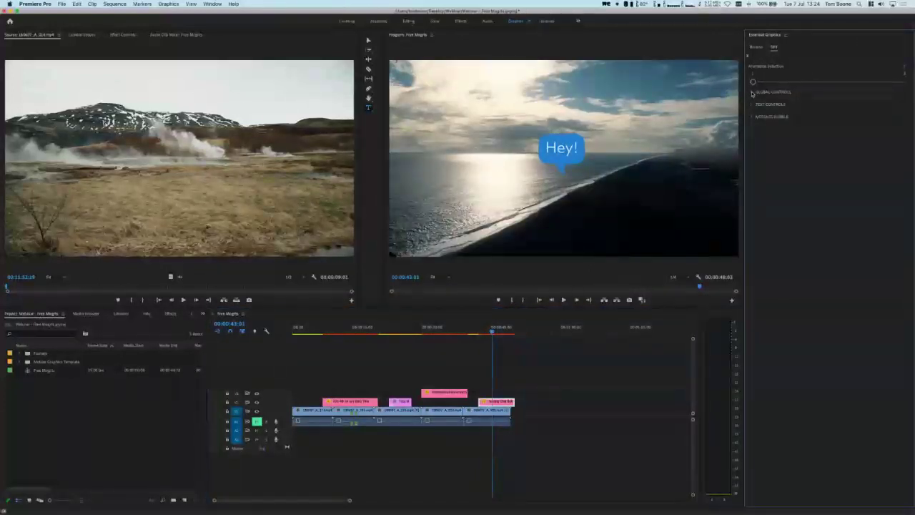
# Close and reopen Essential Graphics, and test expanding and collapsing the Hey! chat bubble's global controls.
pyautogui.click(785, 35)
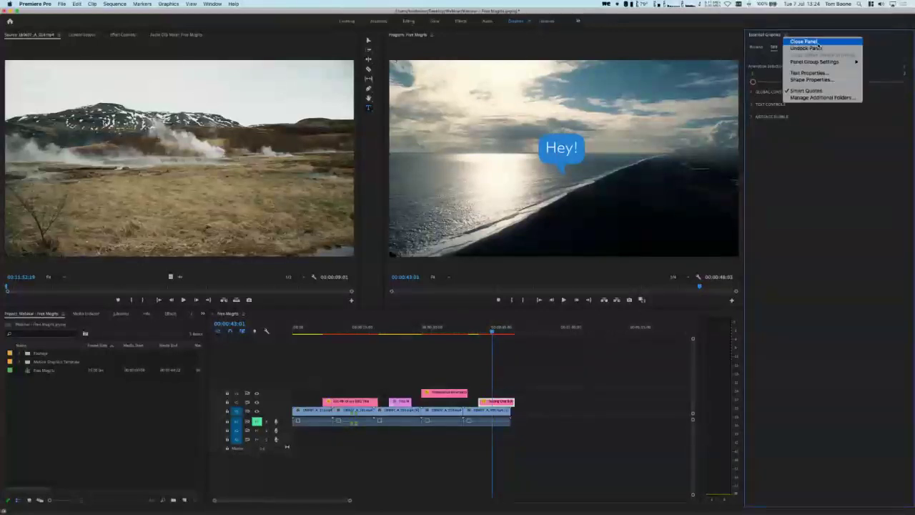
pyautogui.click(826, 44)
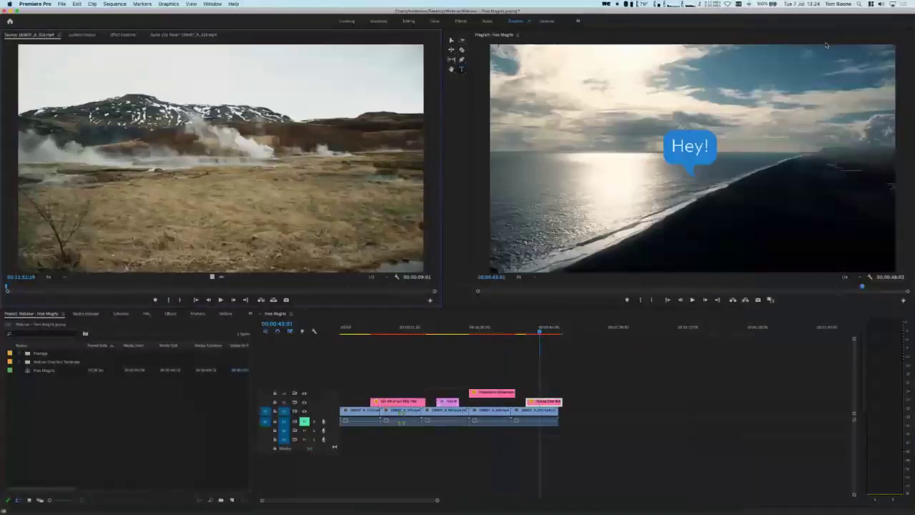
pyautogui.click(212, 4)
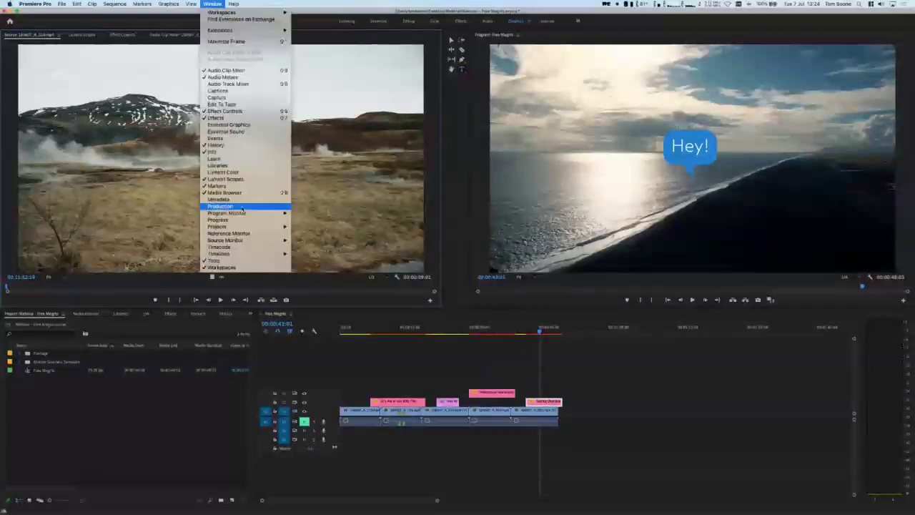
pyautogui.click(261, 126)
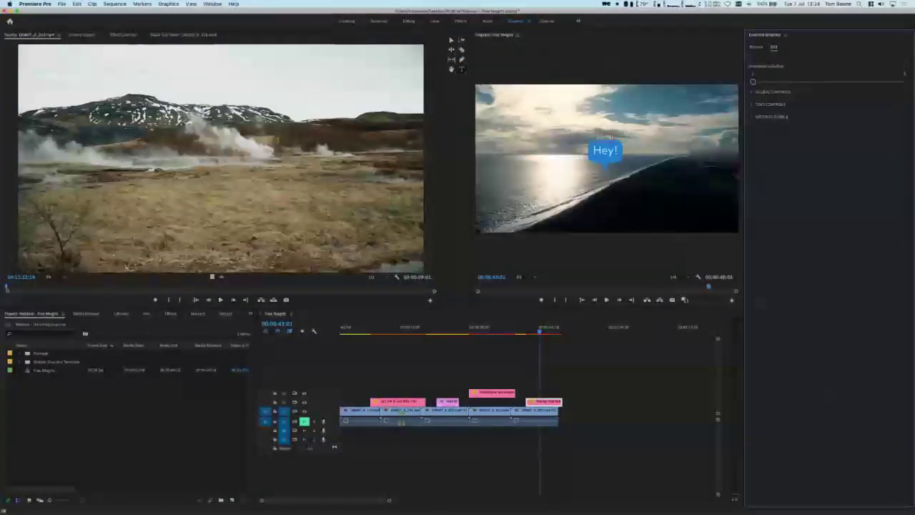
pyautogui.click(752, 93)
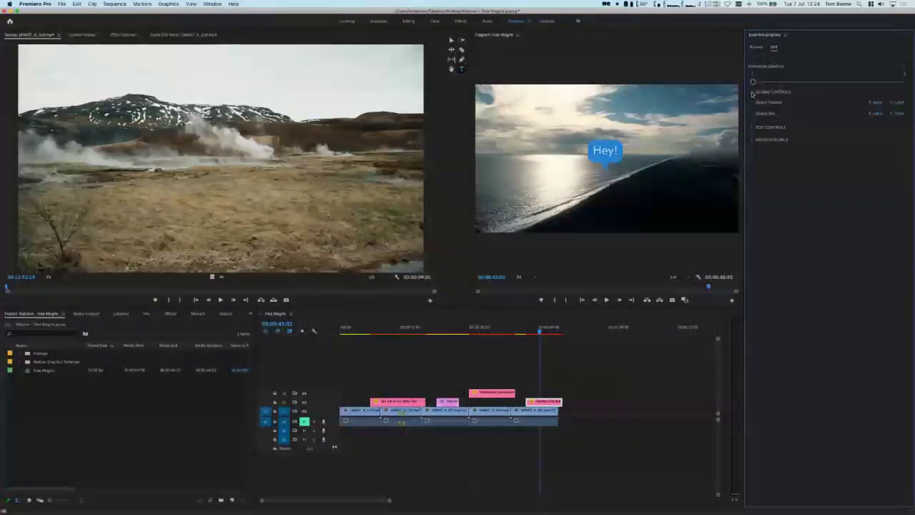
pyautogui.click(753, 93)
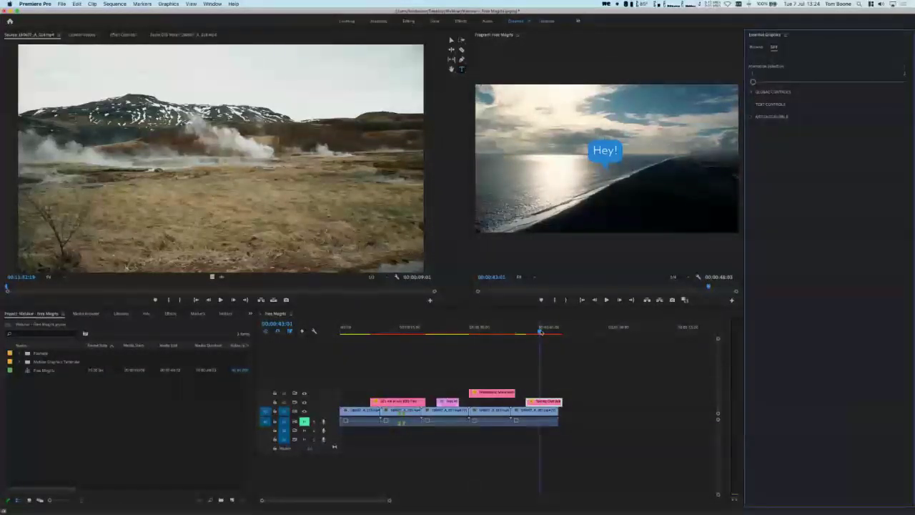
# Select the LOREM title clip and expand its text controls to examine them alongside the global position and size.
pyautogui.moveTo(541, 333); pyautogui.dragTo(505, 333)
pyautogui.click(492, 393)
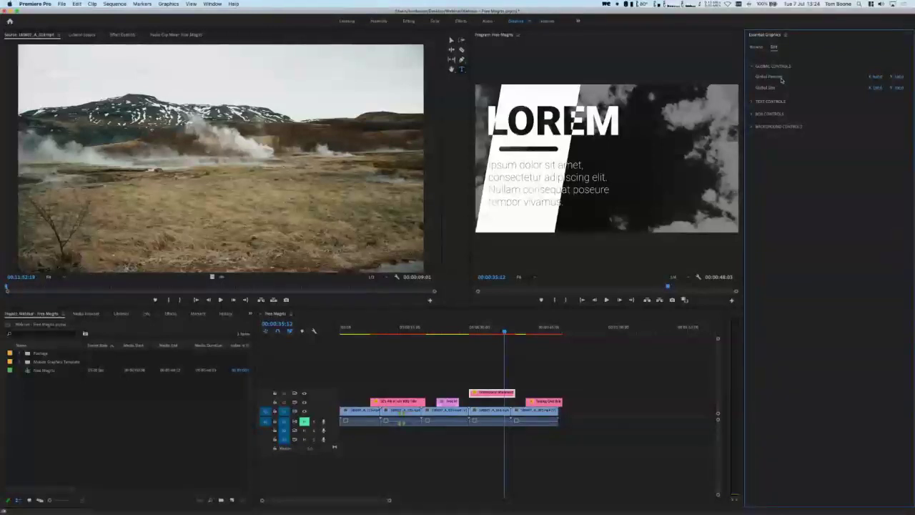
pyautogui.click(490, 392)
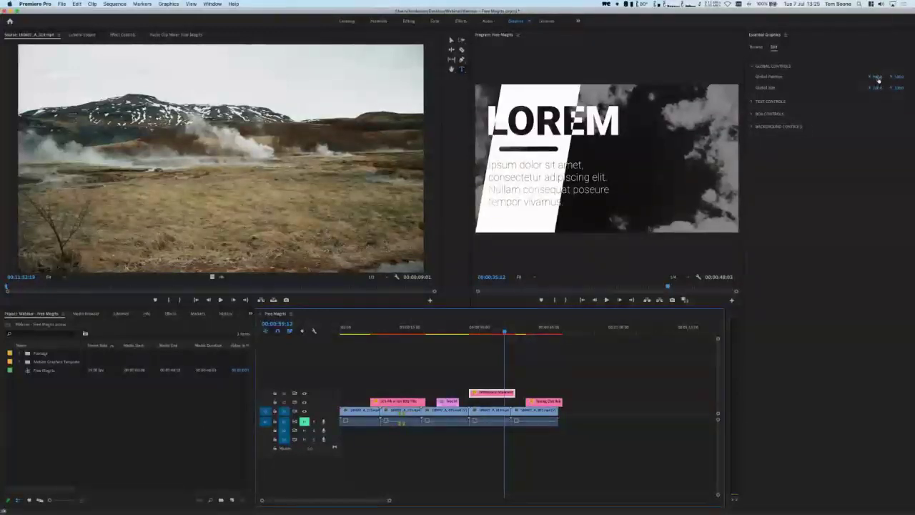
pyautogui.moveTo(879, 89); pyautogui.dragTo(881, 80)
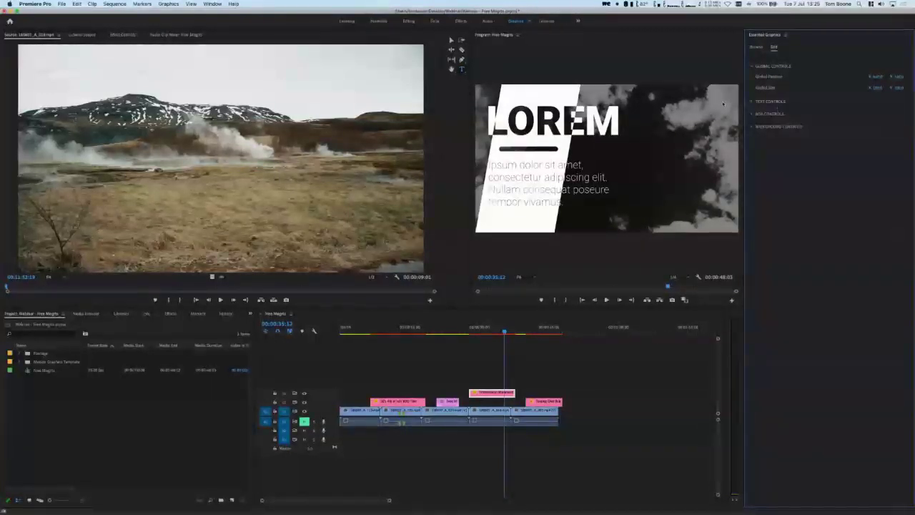
pyautogui.click(752, 102)
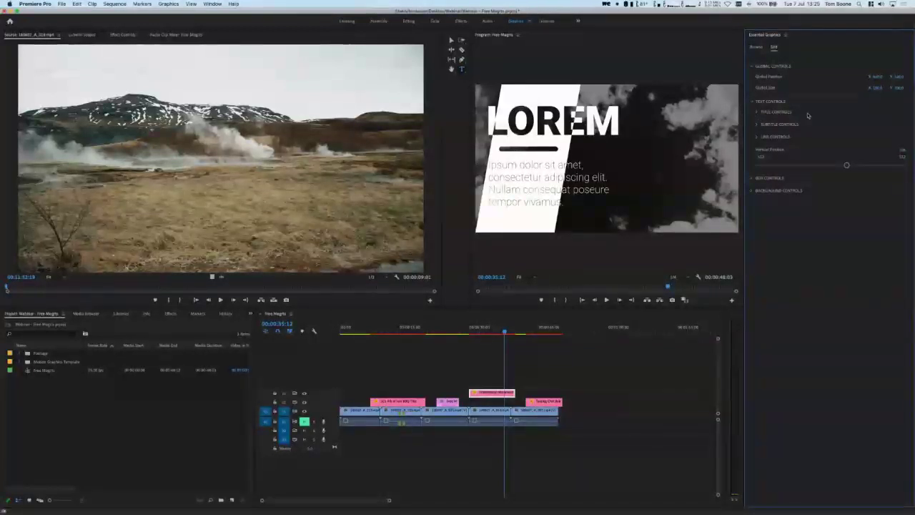
# Expand the title controls of the LOREM title clip and replace its title text with "MOGRT".
pyautogui.click(758, 113)
pyautogui.click(789, 131)
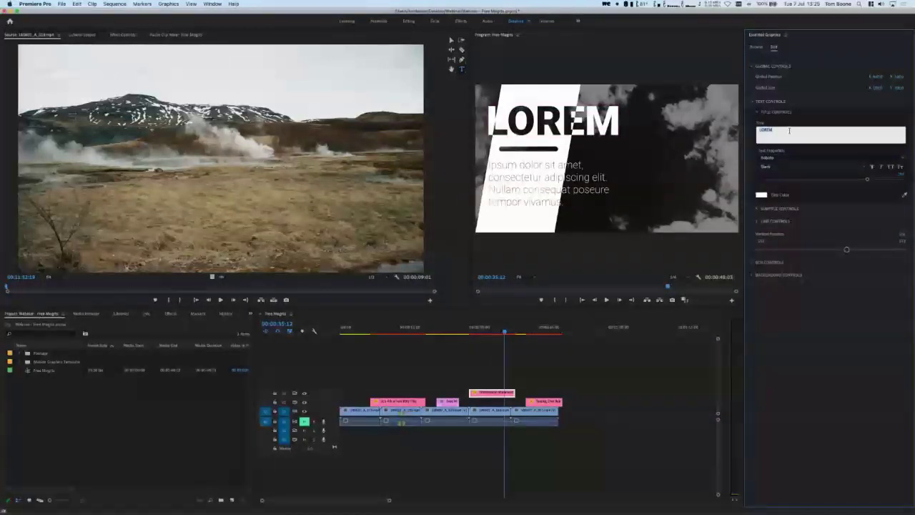
pyautogui.write('WEBI')
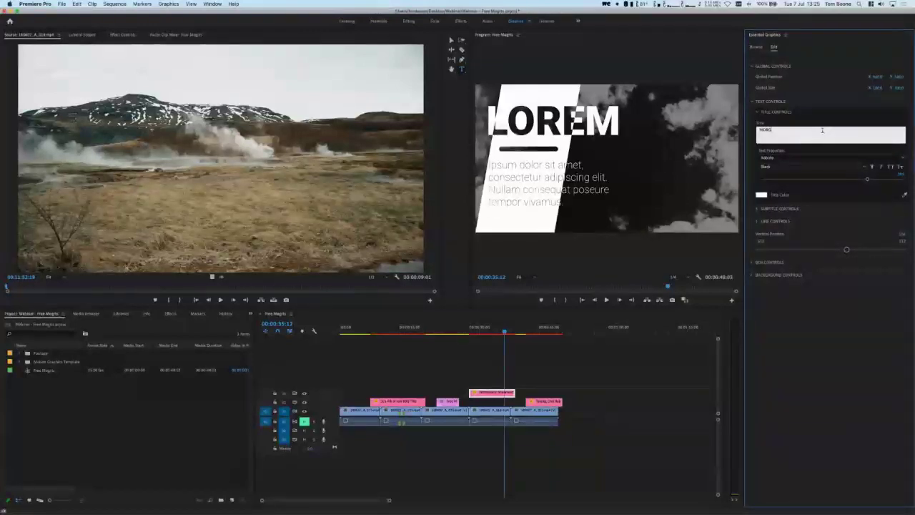
pyautogui.press('BackSpace')
pyautogui.write('I')
pyautogui.click(806, 307)
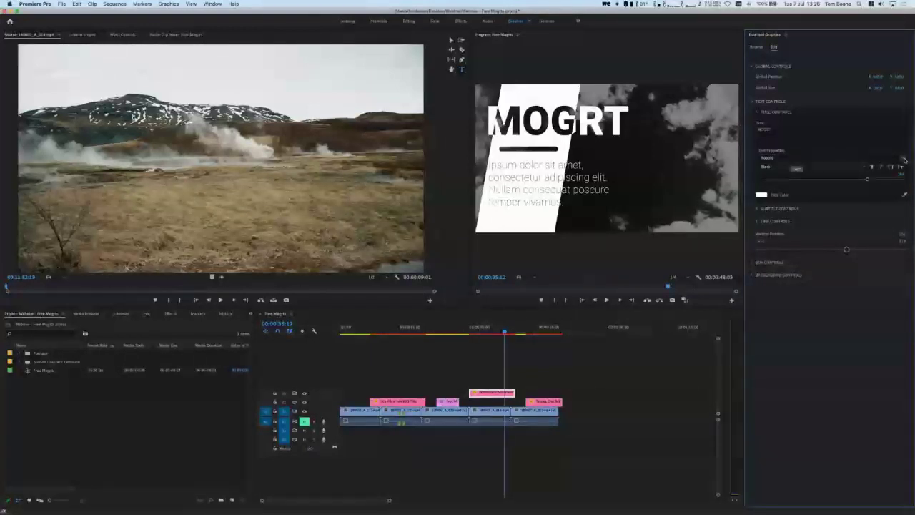
# Set the MOGRT title's font to Bio Sans ExtraBold Italic and reduce its text size slightly.
pyautogui.click(891, 157)
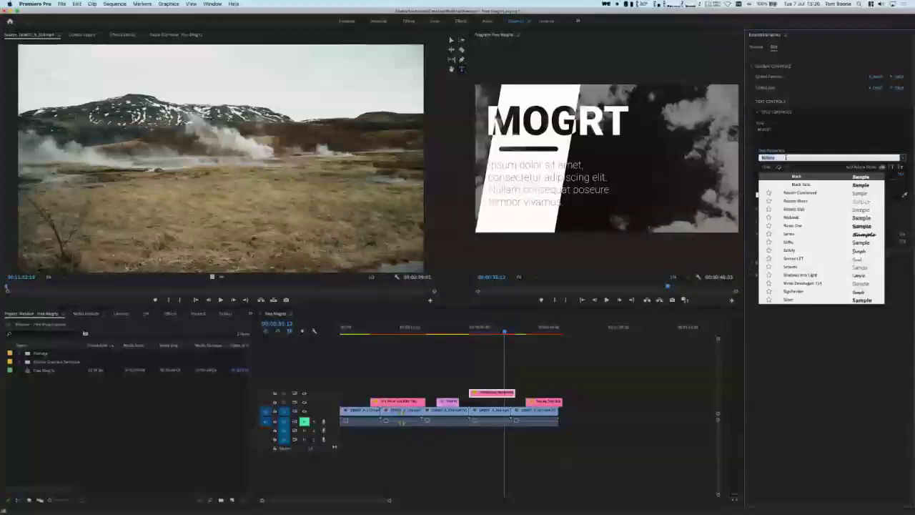
pyautogui.write('bio')
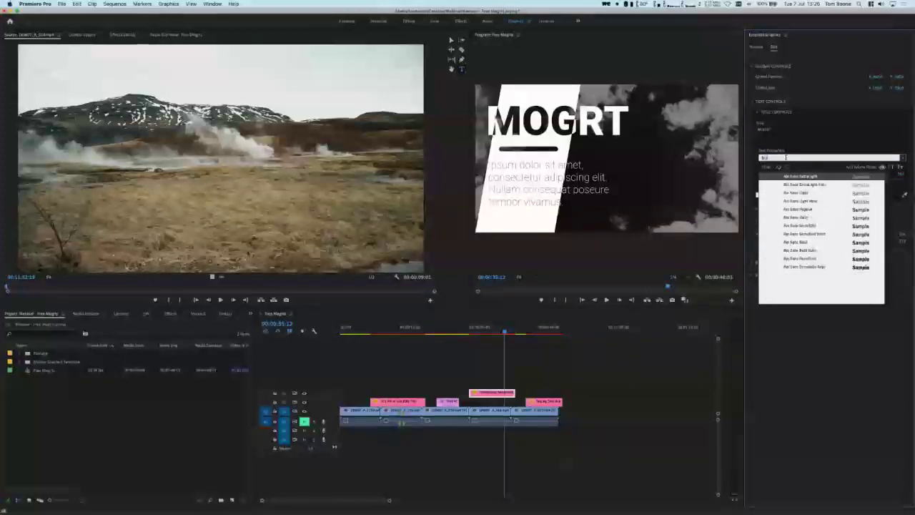
pyautogui.click(818, 266)
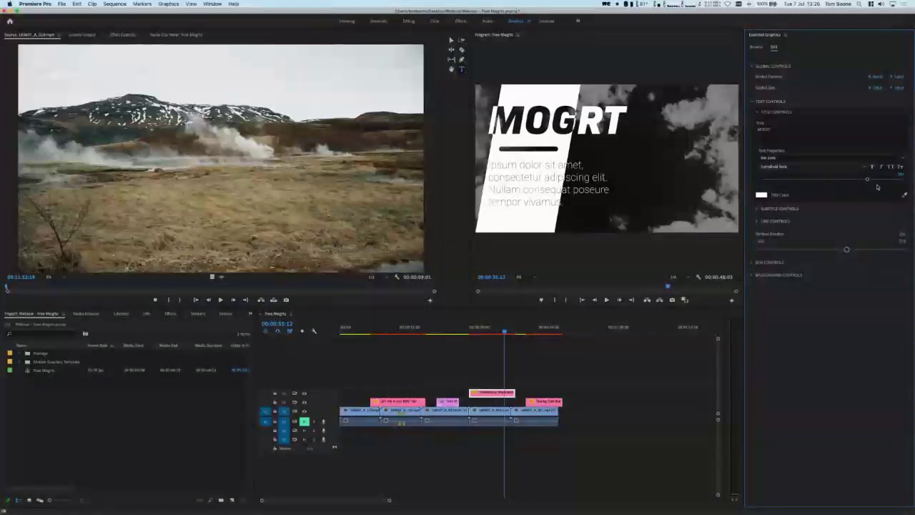
pyautogui.moveTo(866, 180)
pyautogui.mouseDown()
pyautogui.moveTo(818, 180)
pyautogui.moveTo(857, 179)
pyautogui.mouseUp()
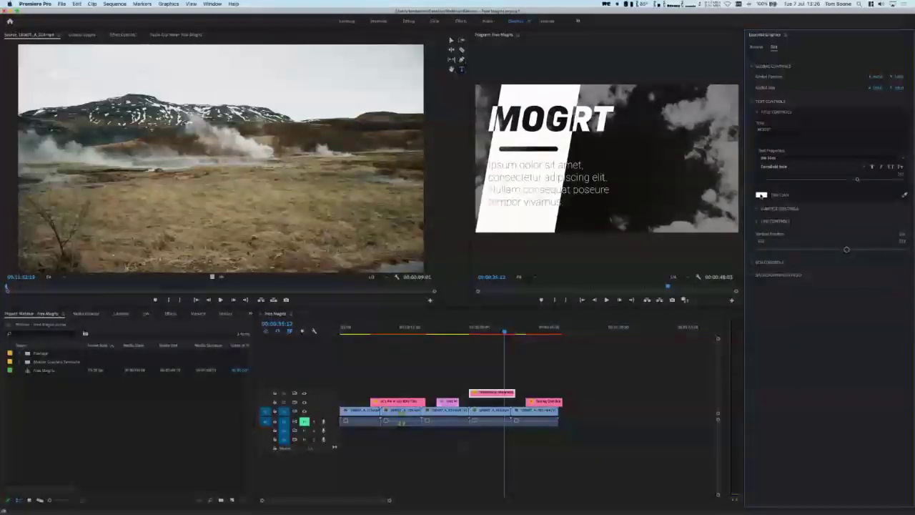
# Change the MOGRT title color to a dark blue.
pyautogui.click(761, 195)
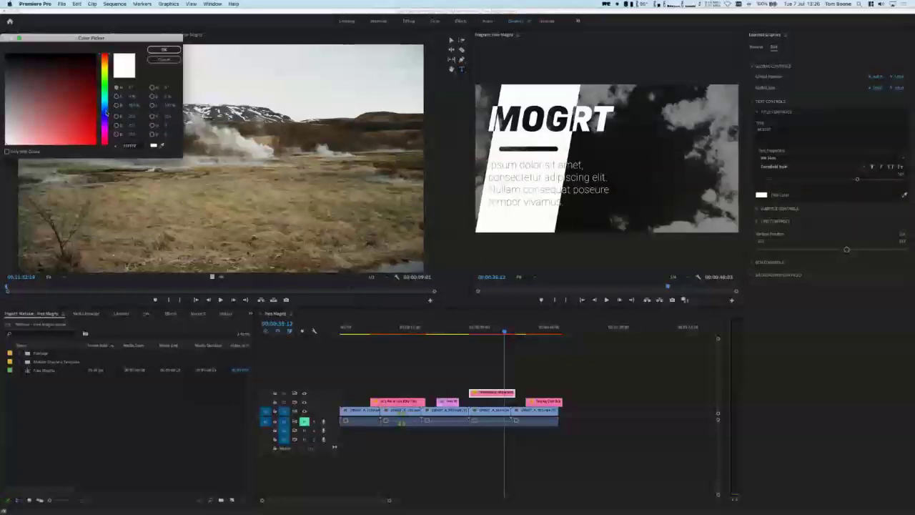
pyautogui.moveTo(106, 113)
pyautogui.mouseDown()
pyautogui.moveTo(106, 89)
pyautogui.moveTo(92, 110)
pyautogui.mouseUp()
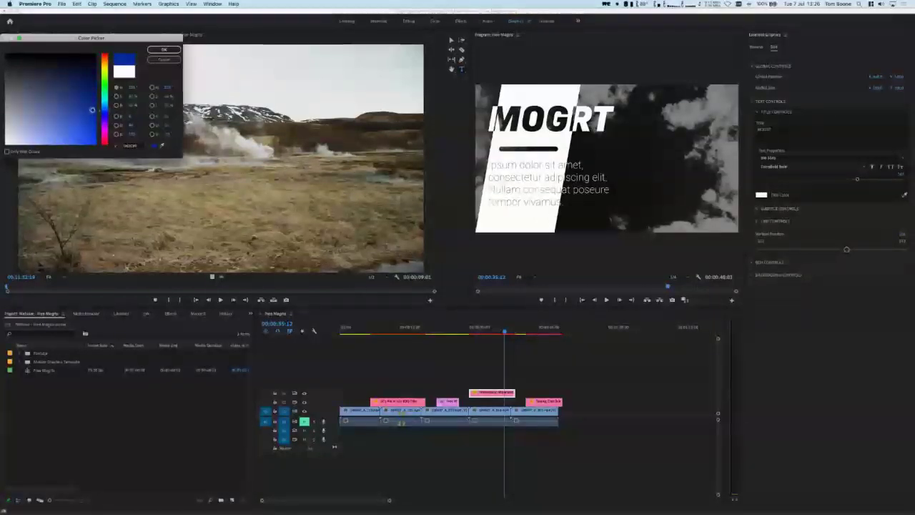
pyautogui.click(164, 49)
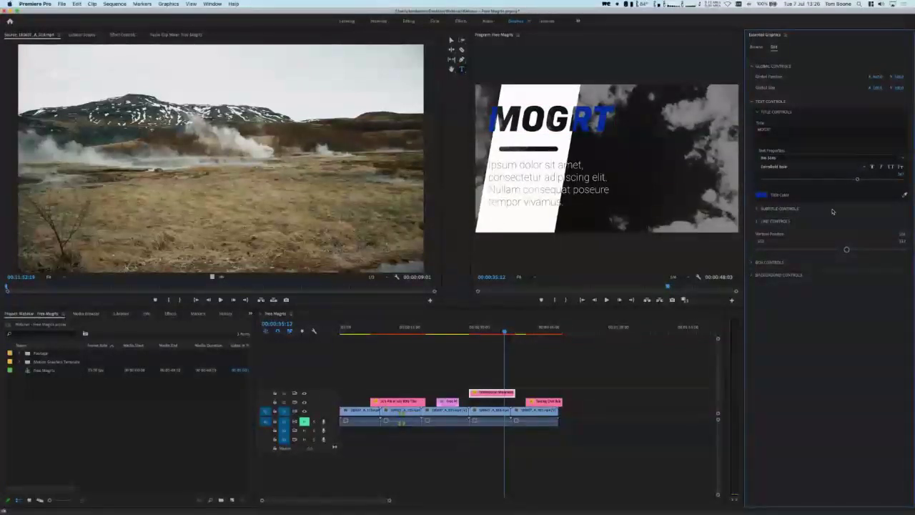
# Expand the subtitle controls and replace the placeholder paragraph with "Motion graphic templates".
pyautogui.click(757, 211)
pyautogui.click(778, 233)
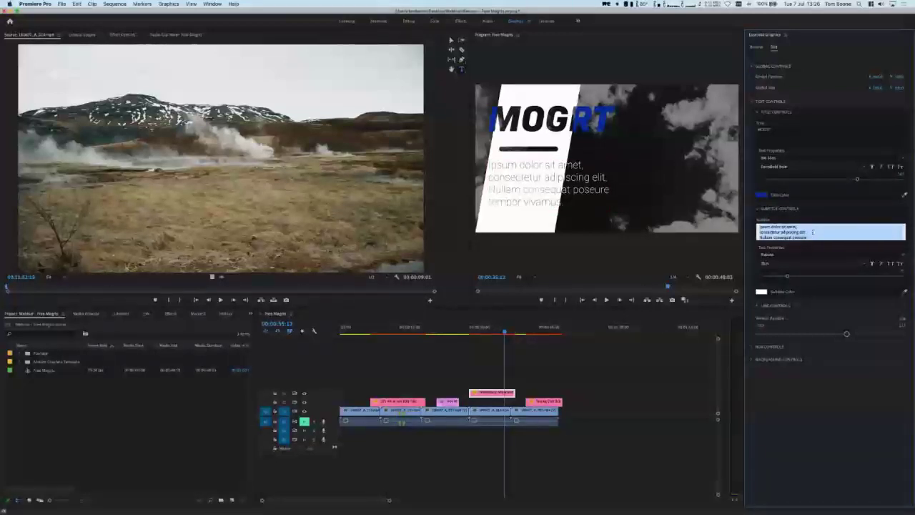
pyautogui.write('Mes')
pyautogui.write('ion')
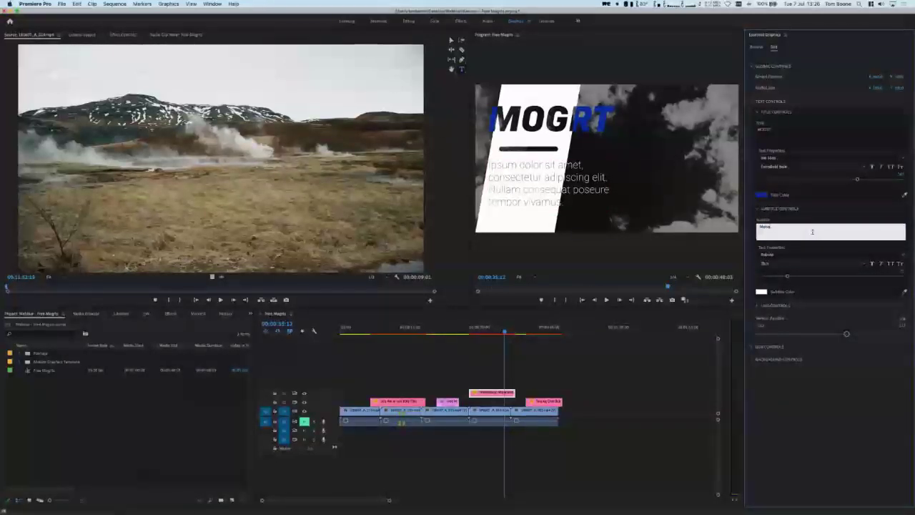
pyautogui.write(' graphic templates')
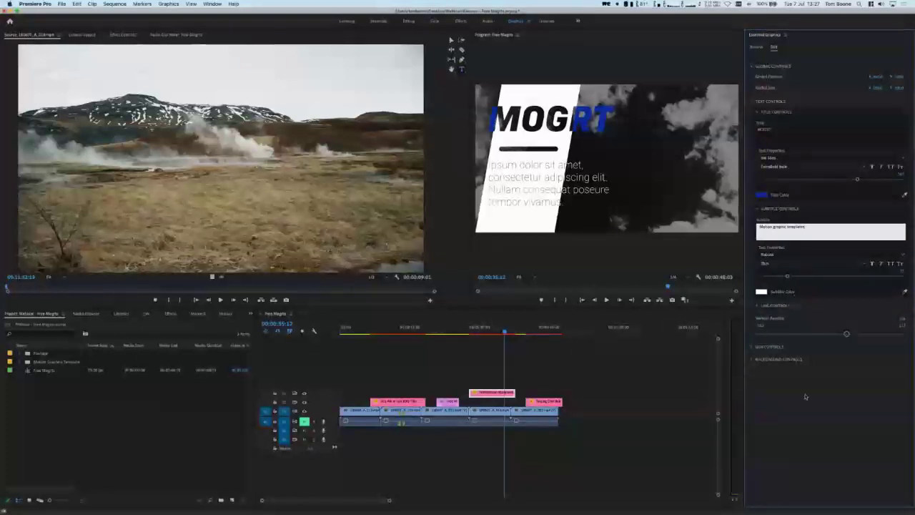
pyautogui.click(806, 396)
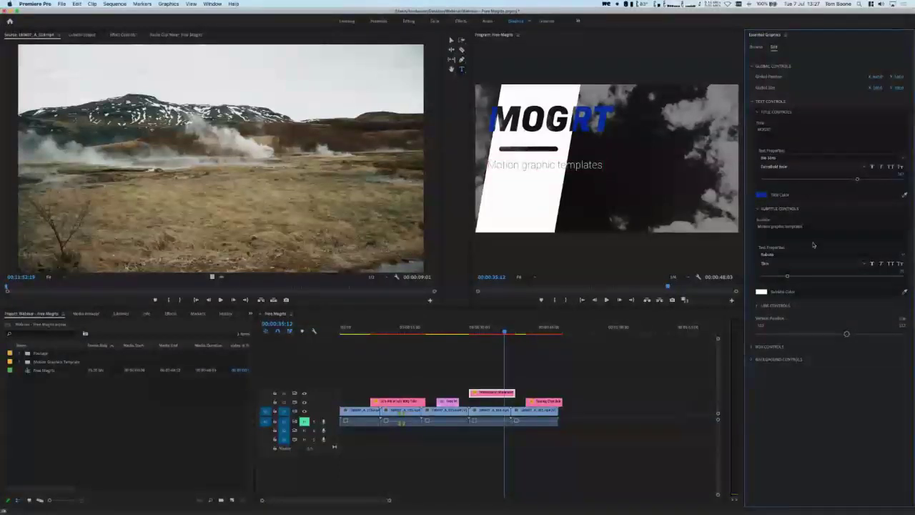
# Set the subtitle's font to Bio Sans Italic and increase its text size slightly.
pyautogui.click(766, 254)
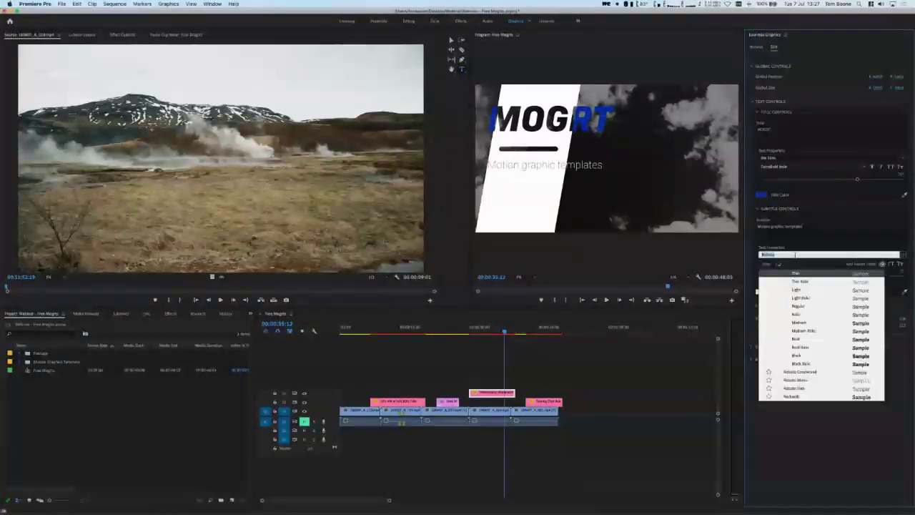
pyautogui.write('bio')
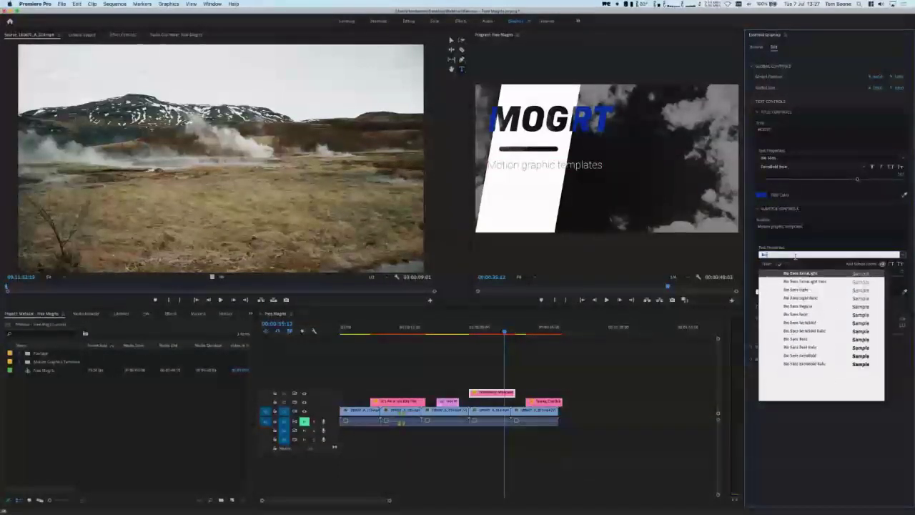
pyautogui.click(804, 314)
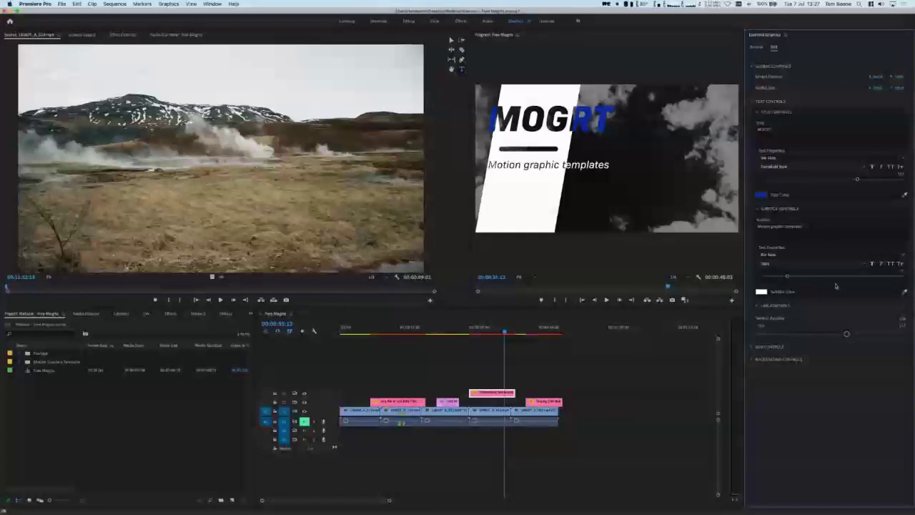
pyautogui.moveTo(787, 275)
pyautogui.mouseDown()
pyautogui.moveTo(811, 277)
pyautogui.moveTo(798, 278)
pyautogui.mouseUp()
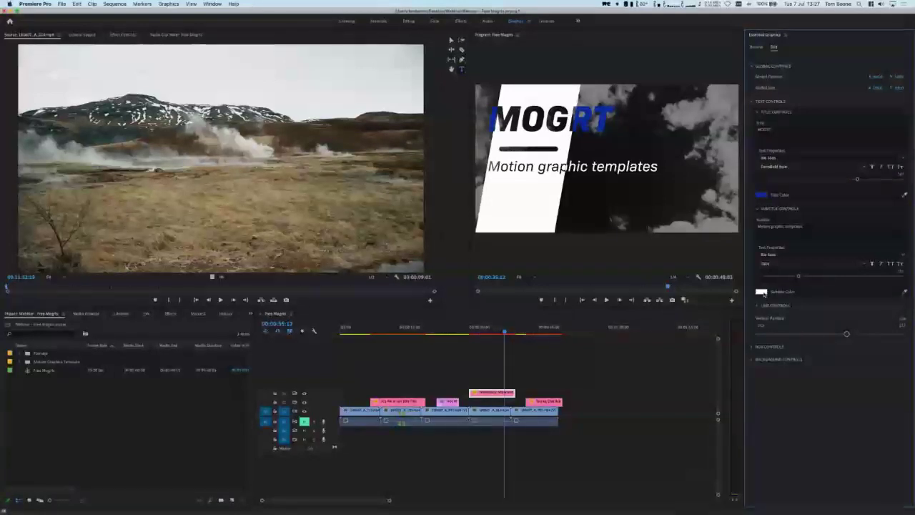
# Match the subtitle color to the title's blue by sampling it from the MOGRT text in the preview.
pyautogui.click(761, 291)
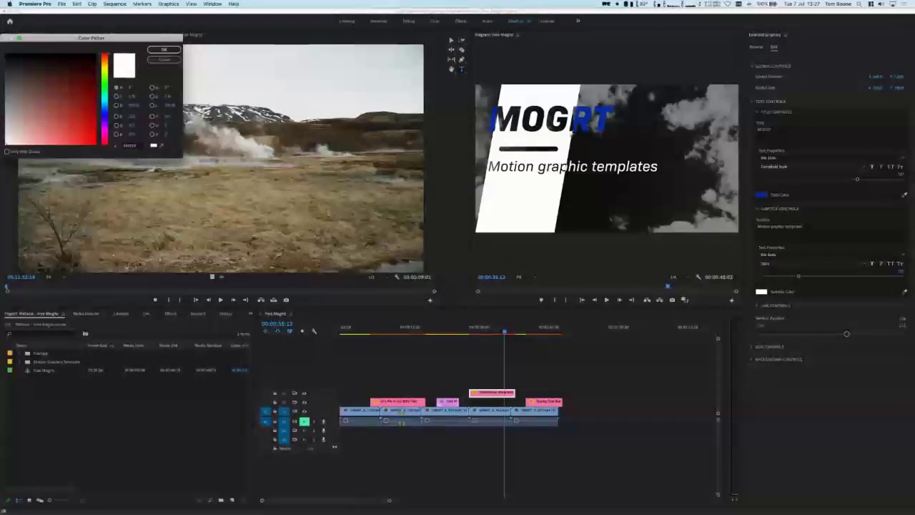
pyautogui.click(604, 113)
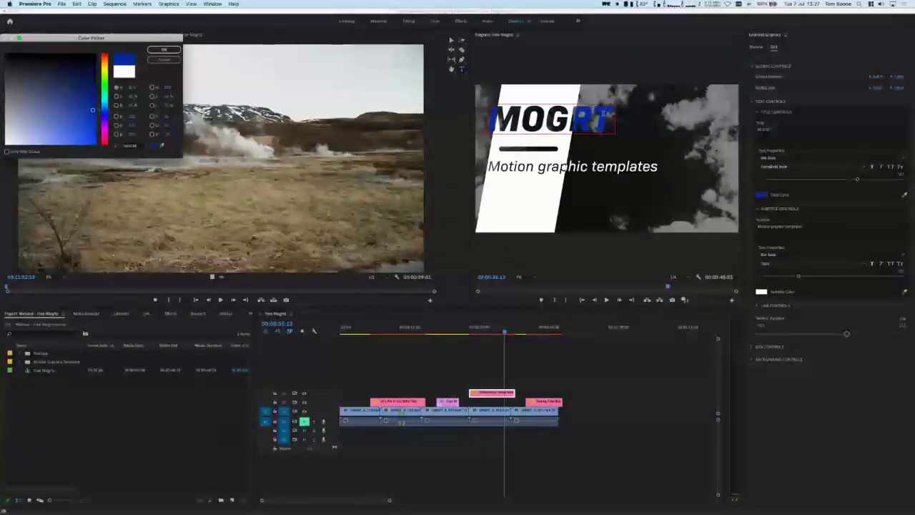
pyautogui.click(163, 49)
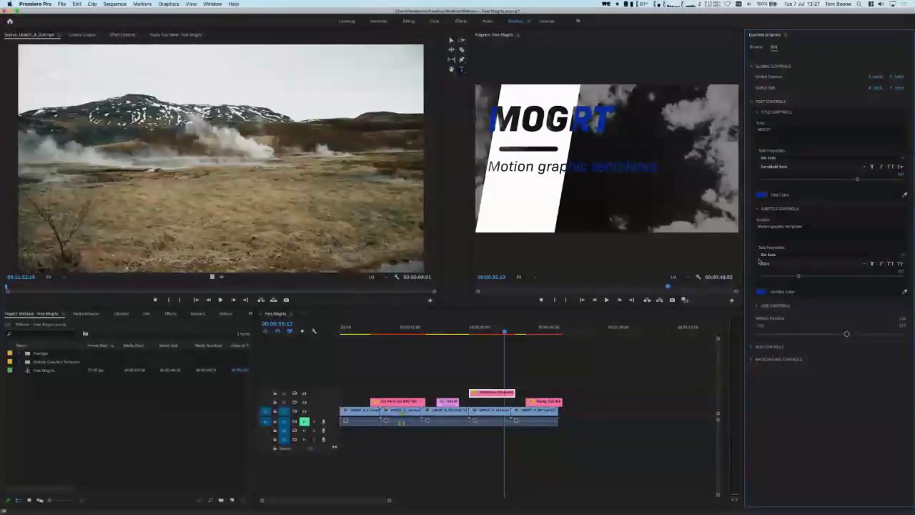
# Shorten the line below the title and make it slightly thicker, and shift the whole text block up with Vertical Position.
pyautogui.click(756, 208)
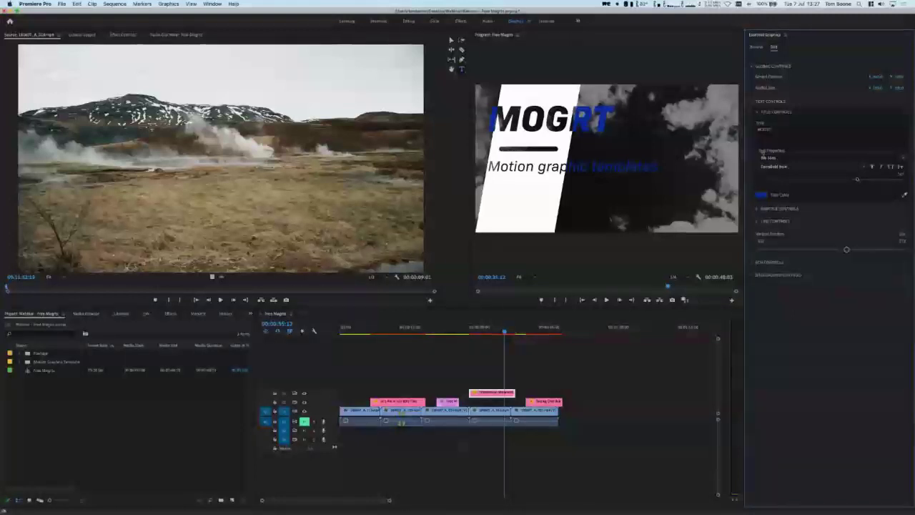
pyautogui.click(757, 112)
pyautogui.click(757, 136)
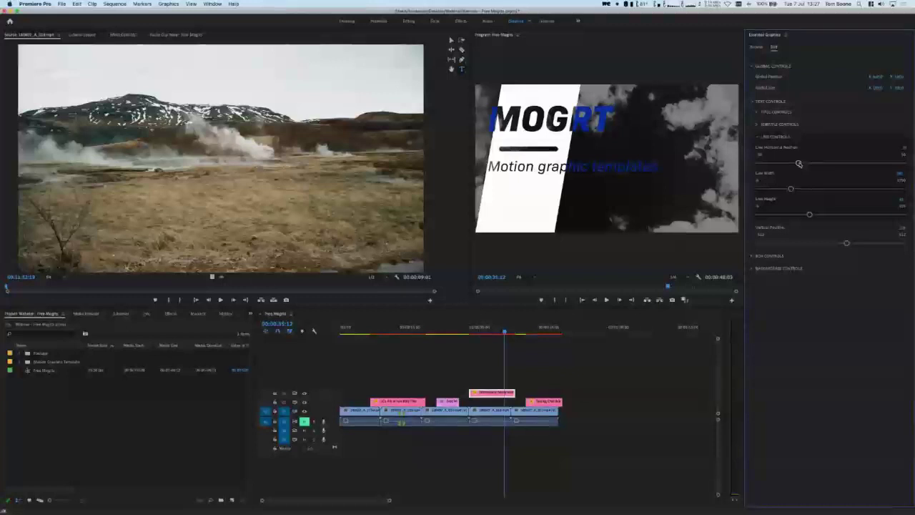
pyautogui.moveTo(799, 163); pyautogui.dragTo(817, 164)
pyautogui.moveTo(892, 164); pyautogui.dragTo(773, 193)
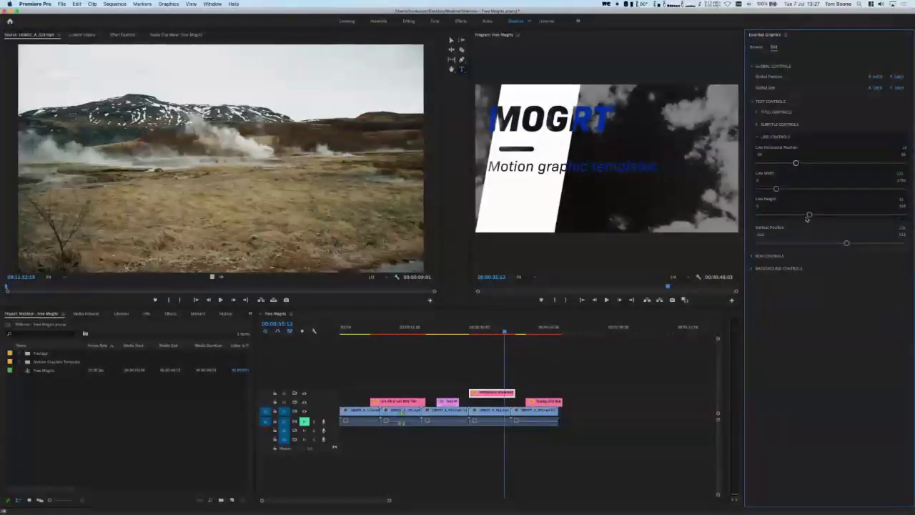
pyautogui.moveTo(806, 218)
pyautogui.mouseDown()
pyautogui.moveTo(886, 218)
pyautogui.moveTo(810, 221)
pyautogui.moveTo(819, 216)
pyautogui.mouseUp()
pyautogui.moveTo(848, 243); pyautogui.dragTo(818, 243)
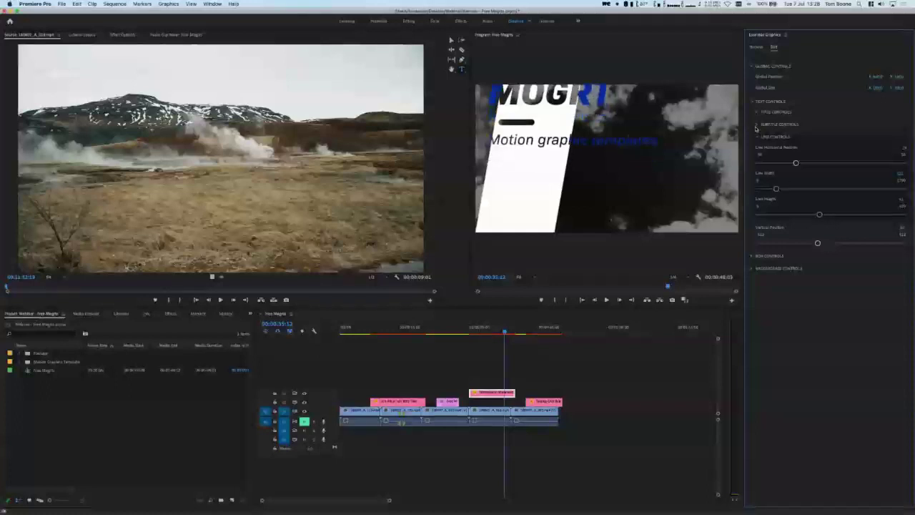
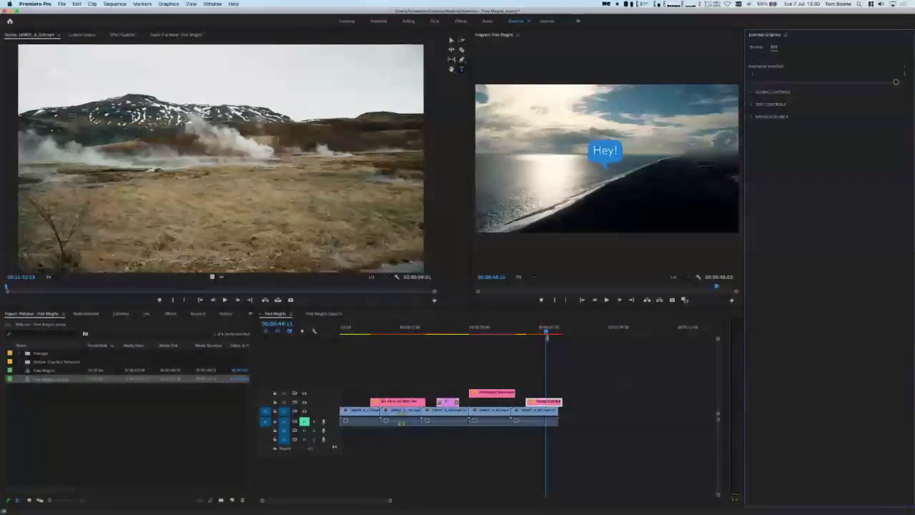
# Lower the Hey! chat bubble's animation selection, and expand its global controls and first text controls.
pyautogui.moveTo(545, 331)
pyautogui.mouseDown()
pyautogui.moveTo(519, 334)
pyautogui.moveTo(540, 333)
pyautogui.mouseUp()
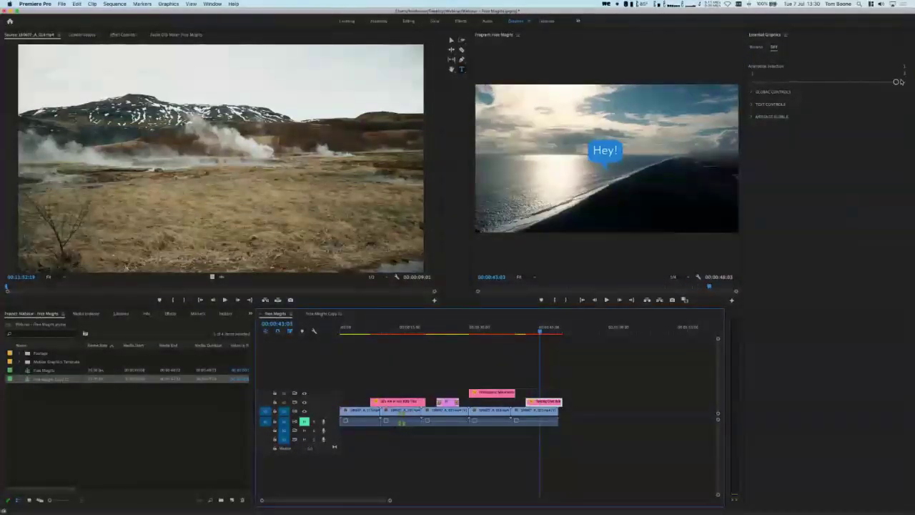
pyautogui.moveTo(897, 82); pyautogui.dragTo(809, 83)
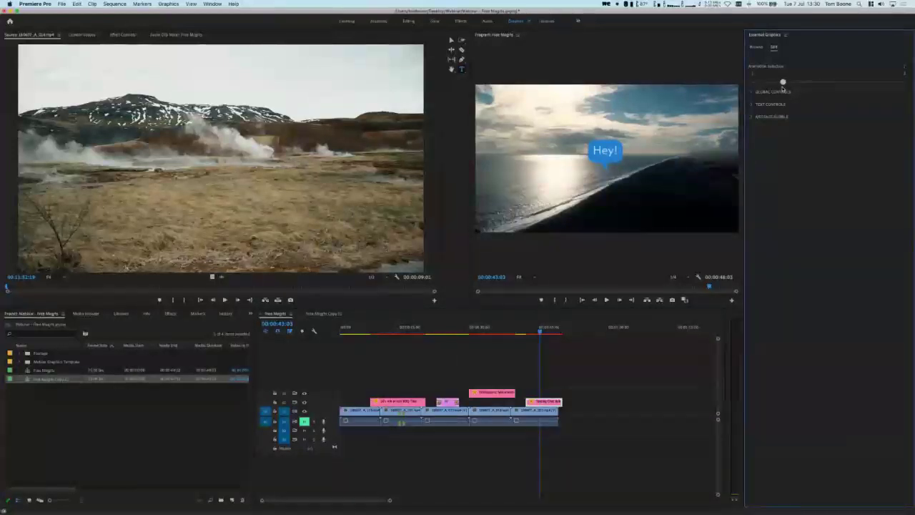
pyautogui.click(751, 92)
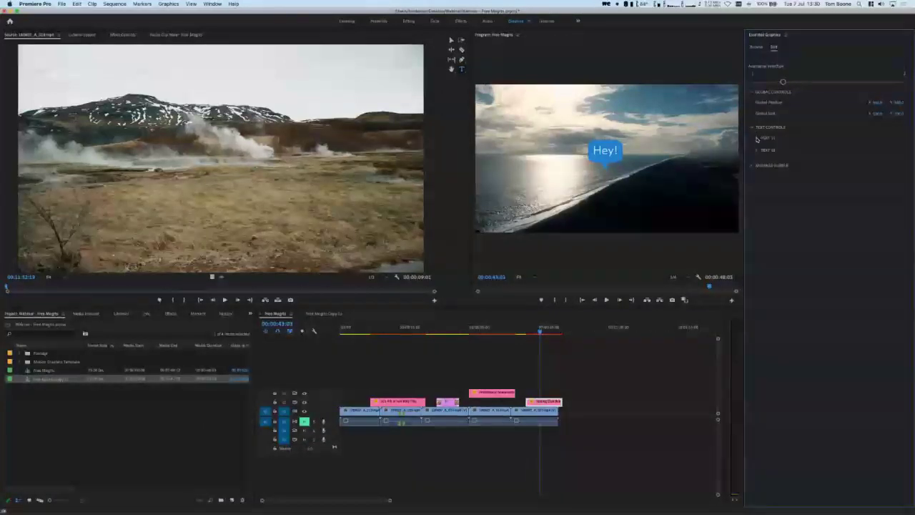
pyautogui.click(756, 138)
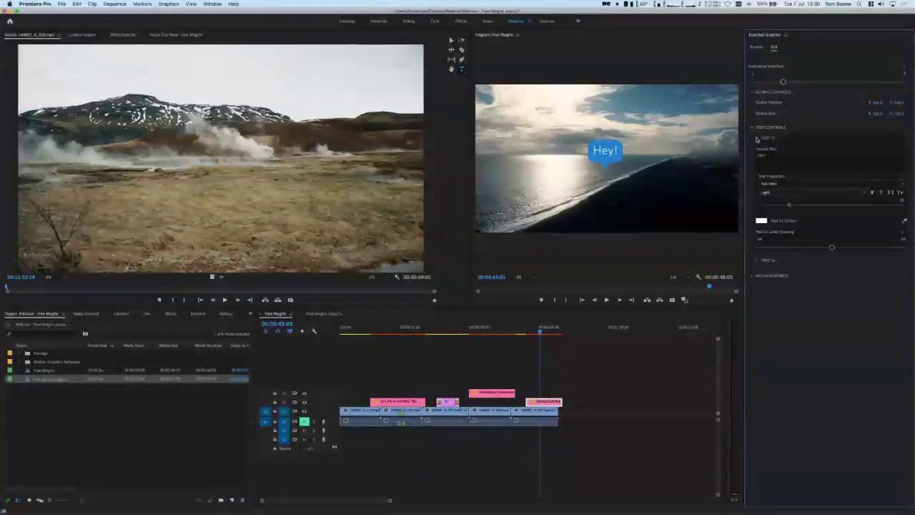
# Expand the message bubble's tail controls, test the horizontal flip, choose a mid-range tail style and shift the tail slightly right.
pyautogui.click(752, 276)
pyautogui.click(758, 299)
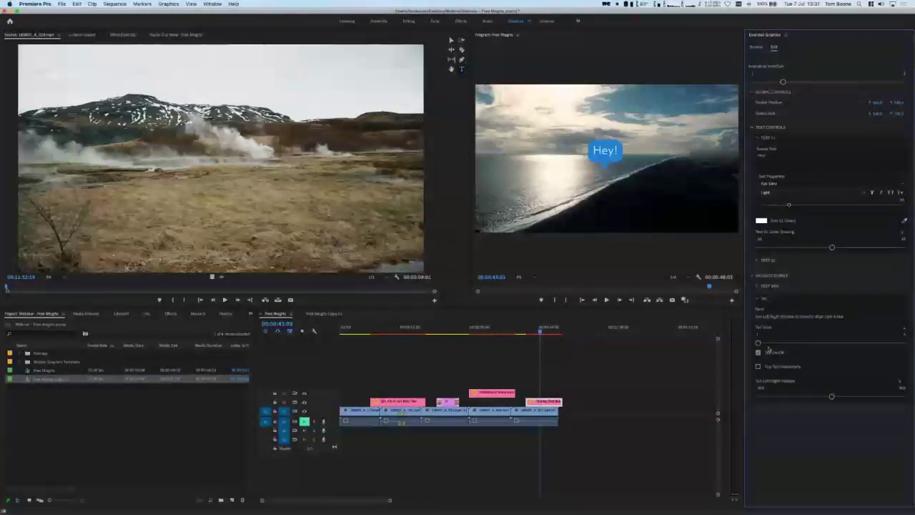
pyautogui.moveTo(758, 343); pyautogui.dragTo(841, 343)
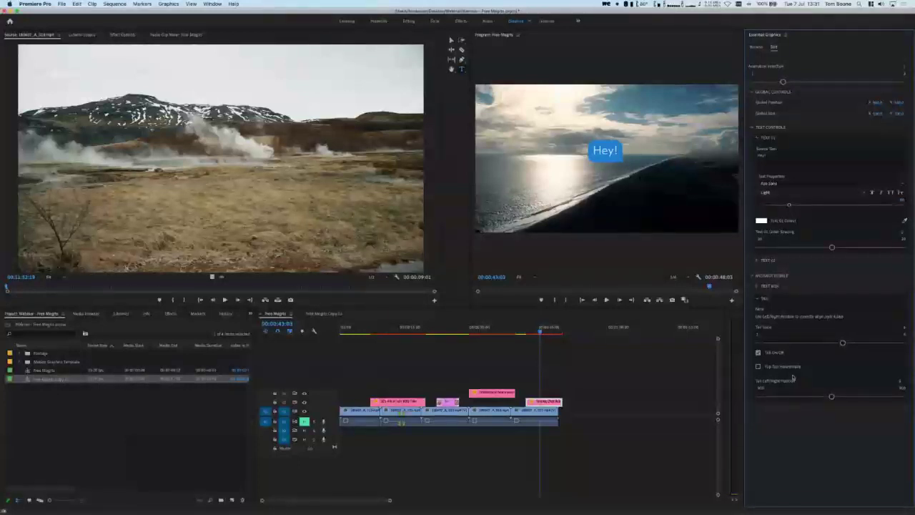
pyautogui.click(758, 367)
pyautogui.click(758, 367)
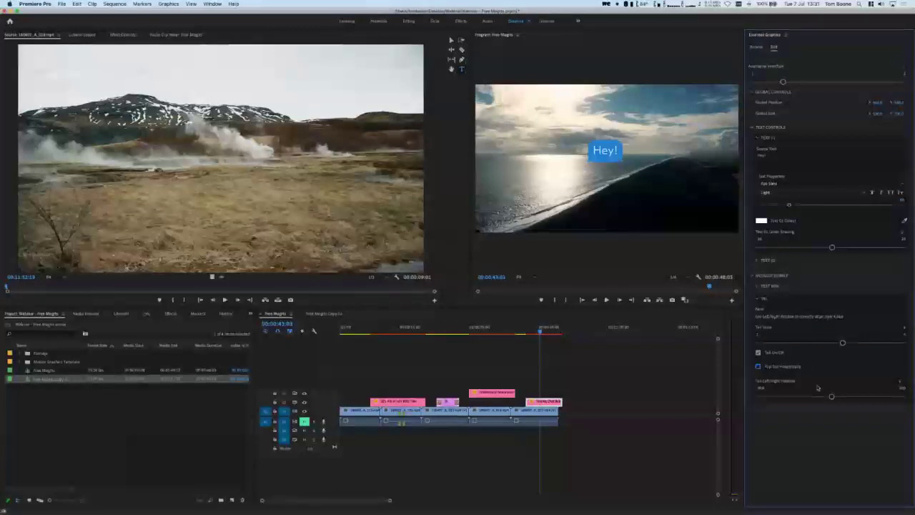
pyautogui.moveTo(831, 396)
pyautogui.mouseDown()
pyautogui.moveTo(850, 397)
pyautogui.moveTo(804, 398)
pyautogui.moveTo(832, 397)
pyautogui.mouseUp()
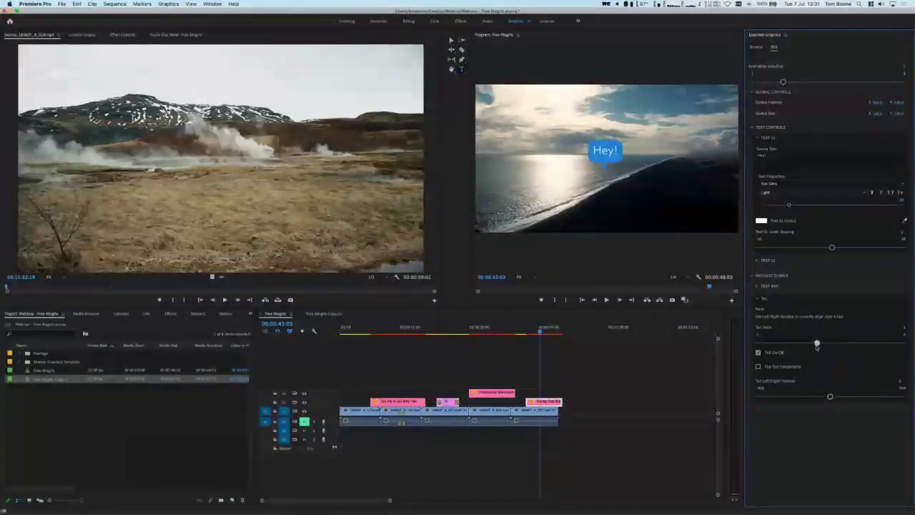
pyautogui.moveTo(830, 397)
pyautogui.mouseDown()
pyautogui.moveTo(864, 397)
pyautogui.moveTo(818, 398)
pyautogui.moveTo(861, 398)
pyautogui.moveTo(822, 397)
pyautogui.moveTo(834, 397)
pyautogui.mouseUp()
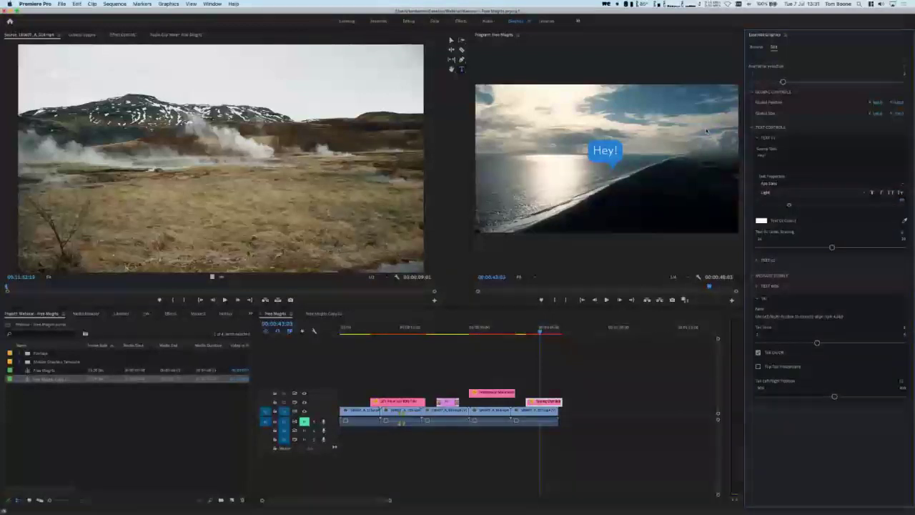
# Delete all motion graphics clips above the footage in the Free Mogrts sequence and move the playhead into the second clip.
pyautogui.moveTo(369, 377); pyautogui.dragTo(537, 403)
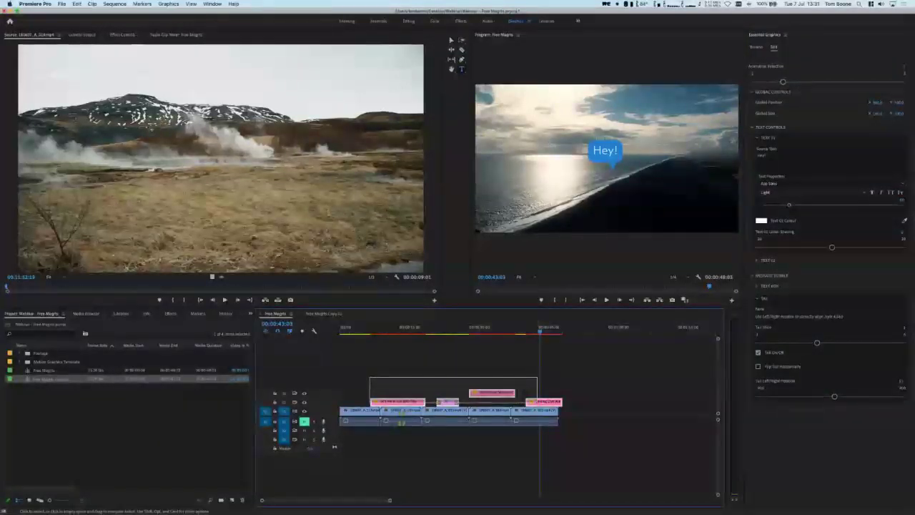
pyautogui.press('Delete')
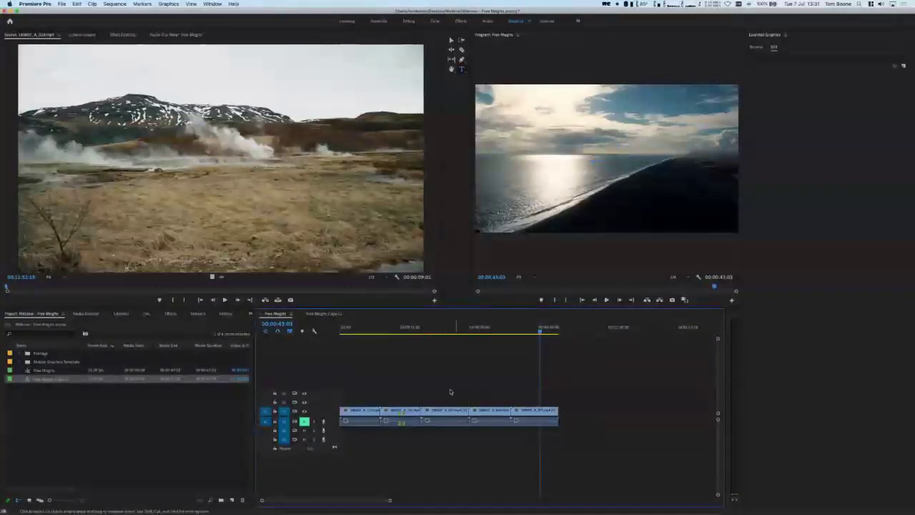
pyautogui.click(461, 330)
pyautogui.click(391, 330)
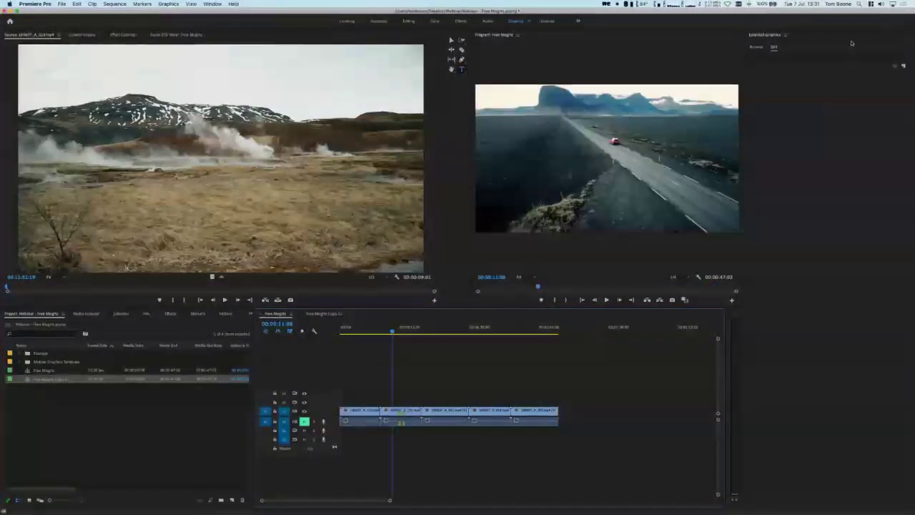
# Search the free Adobe Stock templates for "transition" and go to the second page of results.
pyautogui.click(757, 48)
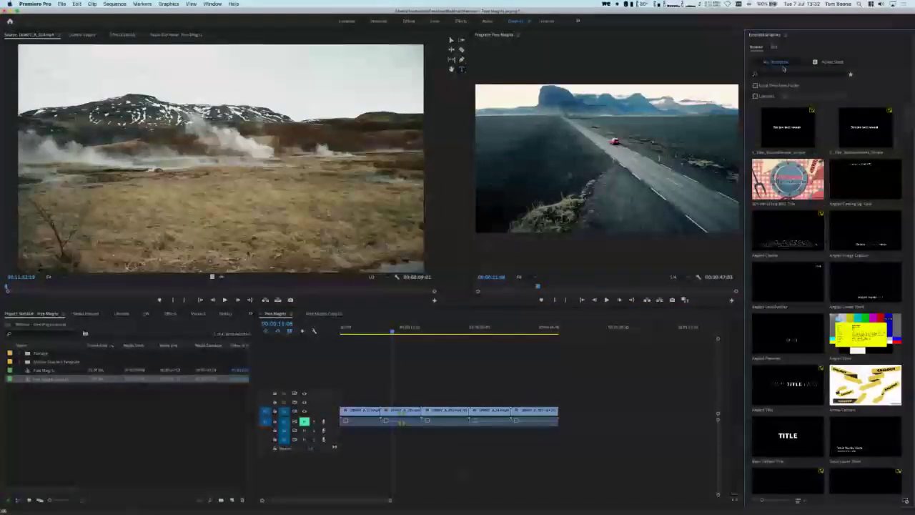
pyautogui.click(828, 64)
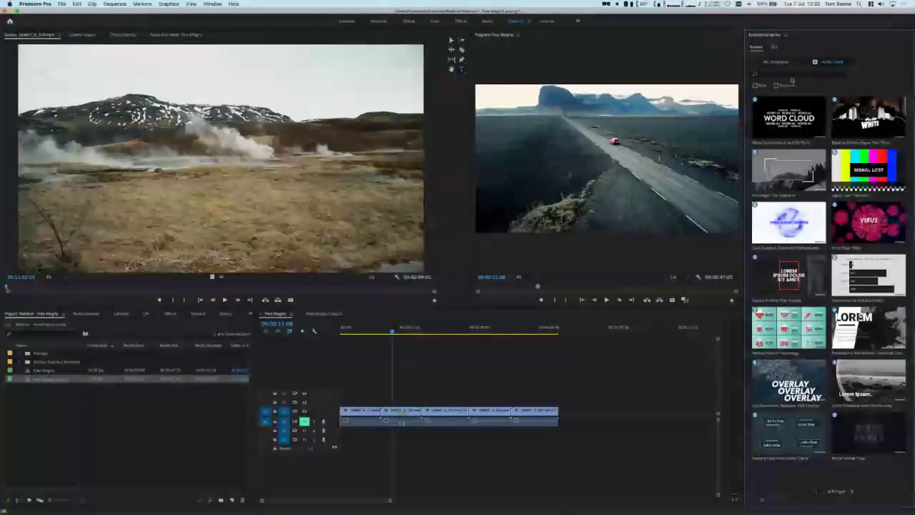
pyautogui.click(754, 86)
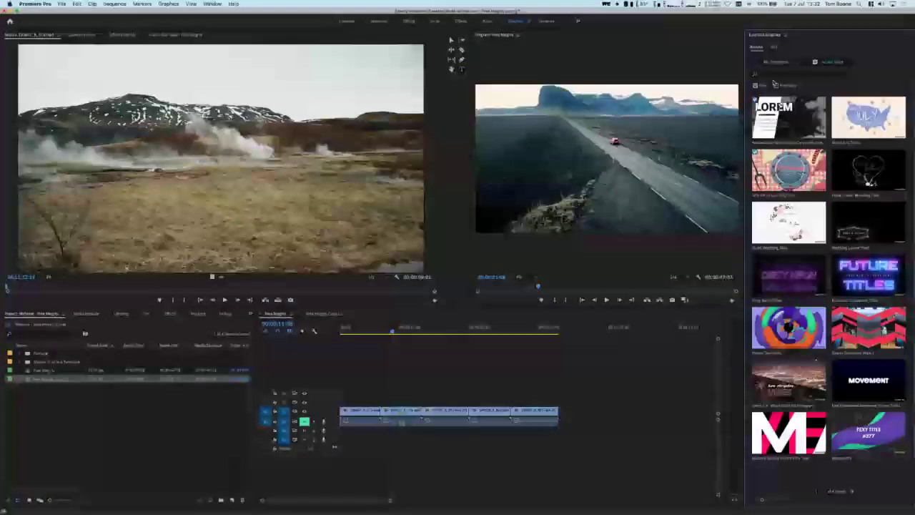
pyautogui.click(781, 73)
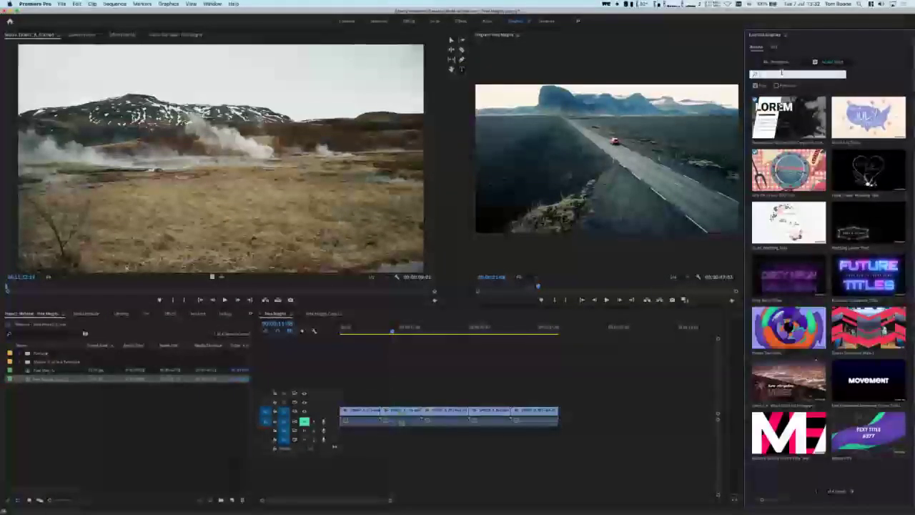
pyautogui.write('map')
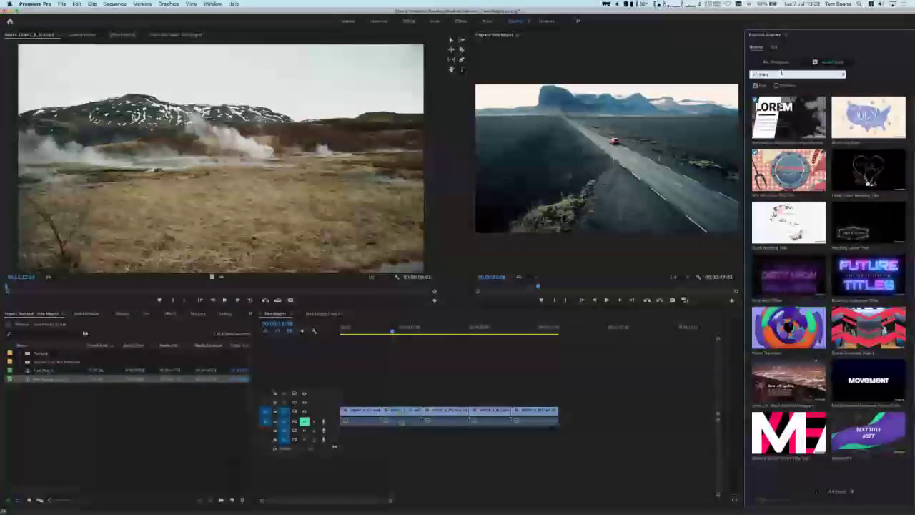
pyautogui.write('ition')
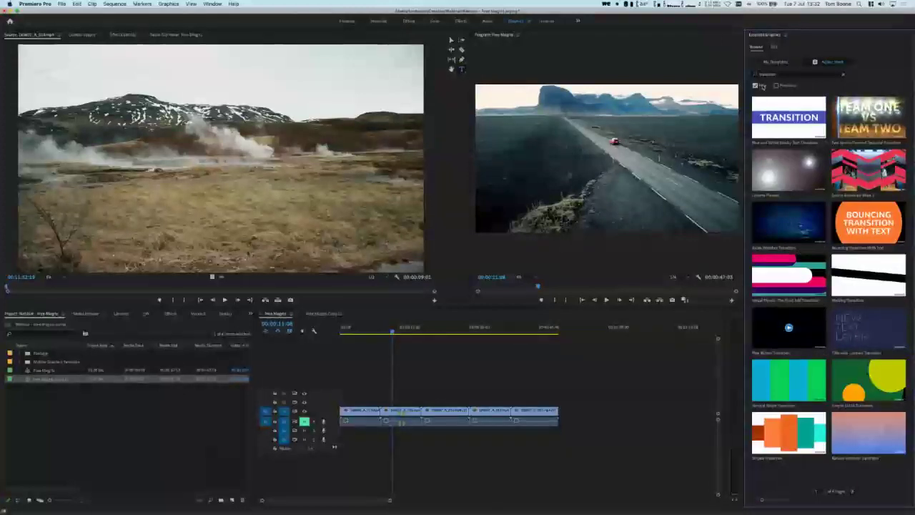
pyautogui.click(852, 491)
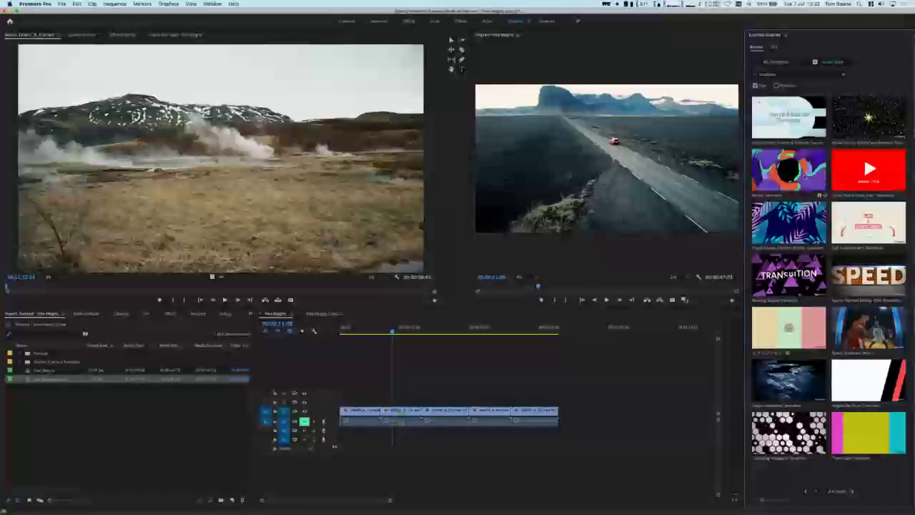
# Place the purple, orange and green circular transition template above the cut between the first and second clips.
pyautogui.moveTo(789, 170); pyautogui.dragTo(379, 402)
pyautogui.moveTo(393, 333); pyautogui.dragTo(383, 333)
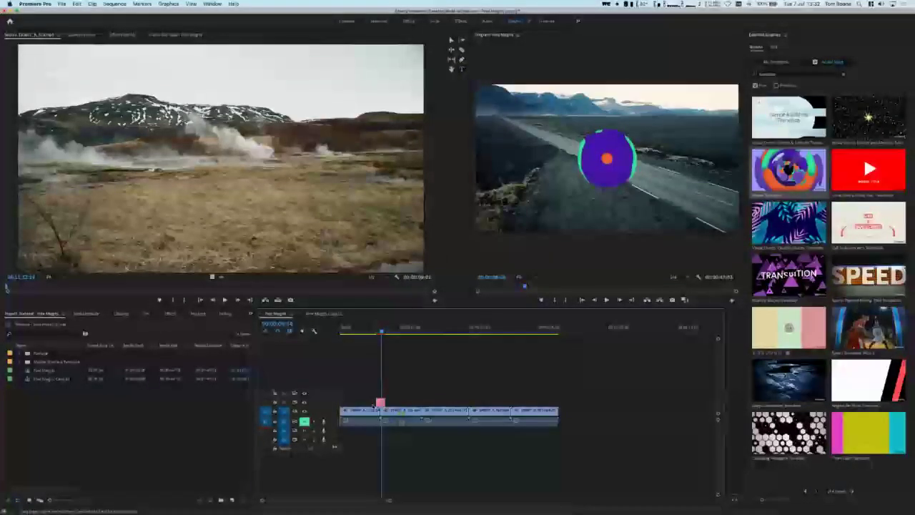
pyautogui.press('=')
pyautogui.press('=')
pyautogui.press('=')
pyautogui.press('Left')
pyautogui.press('Left')
pyautogui.press('Left')
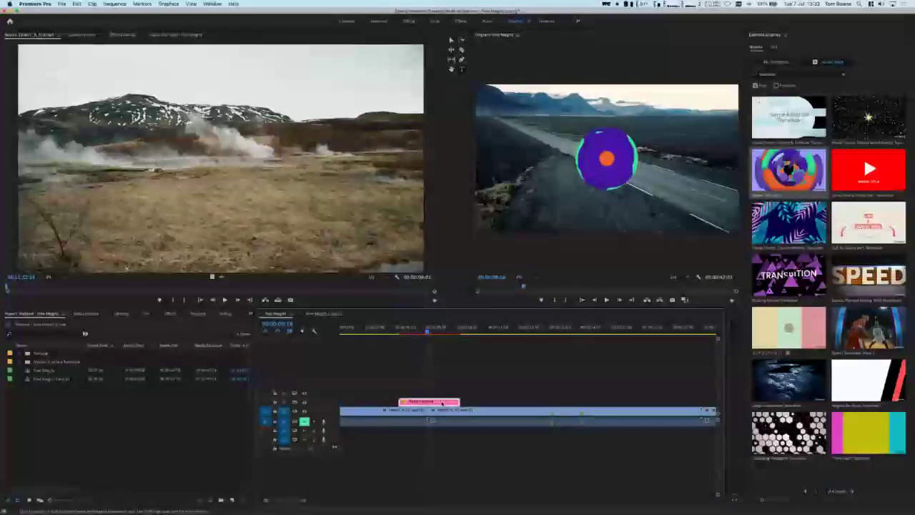
# Shift the transition graphic so its full-cover moment lines up with the cut between the clips, and play it back.
pyautogui.click(451, 401)
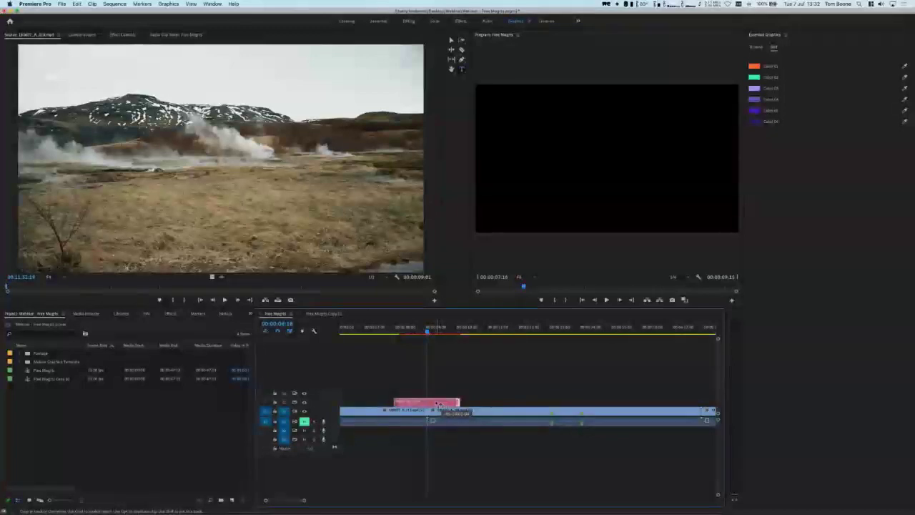
pyautogui.moveTo(442, 403); pyautogui.dragTo(428, 404)
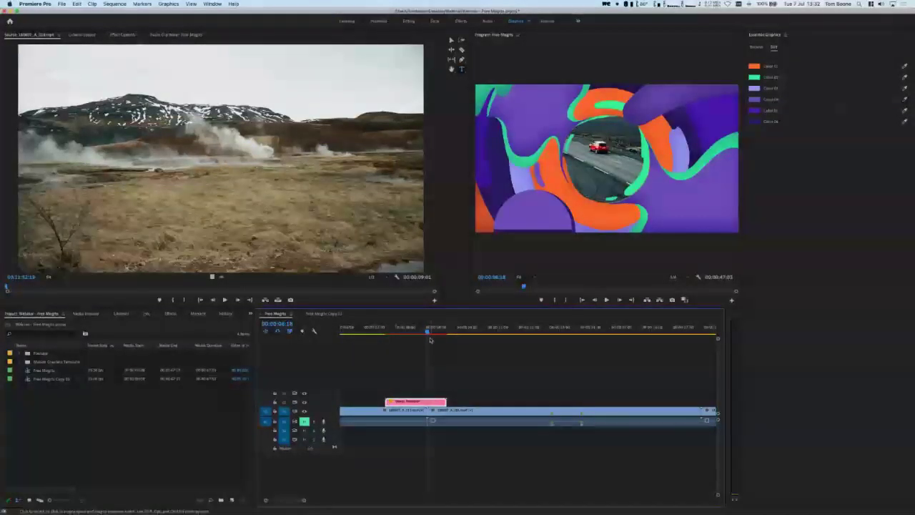
pyautogui.press('Left')
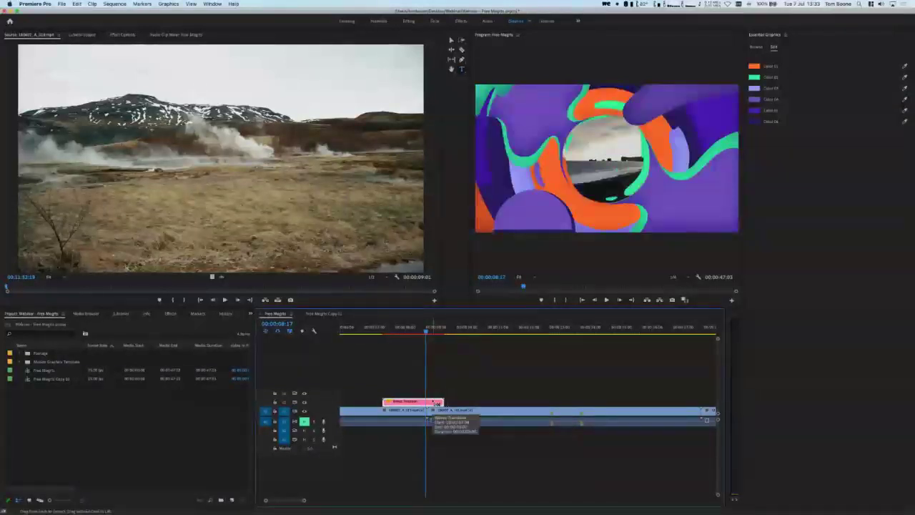
pyautogui.moveTo(436, 405); pyautogui.dragTo(438, 405)
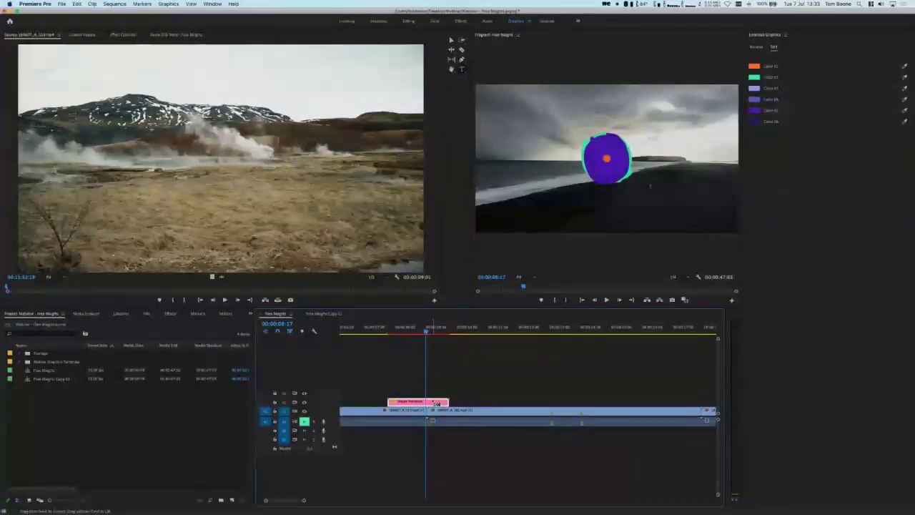
pyautogui.press('space')
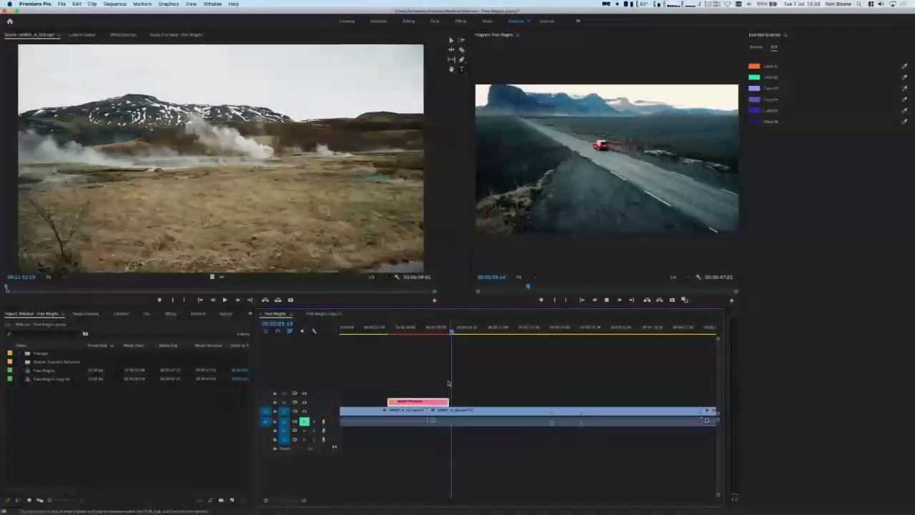
pyautogui.moveTo(451, 331); pyautogui.dragTo(429, 336)
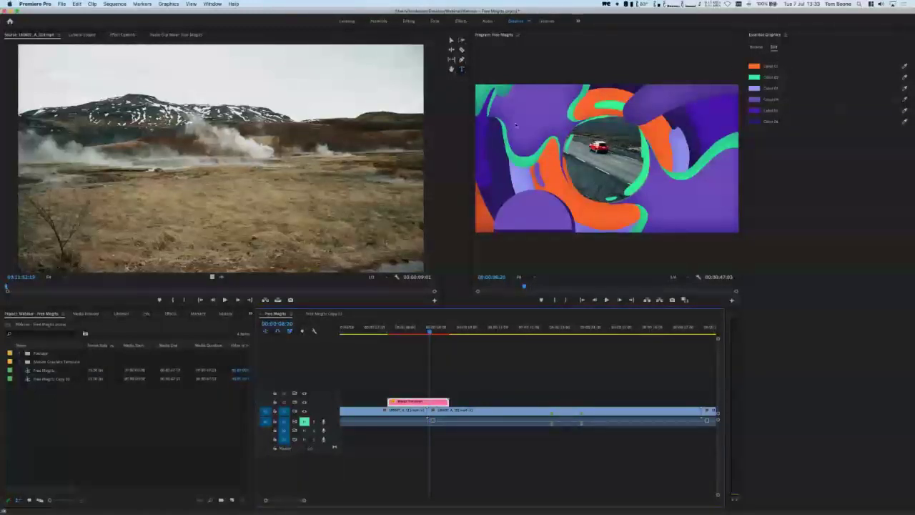
# Recolor the transition's Color 06 to dark green and Color 05 to a lighter green based on it.
pyautogui.click(755, 122)
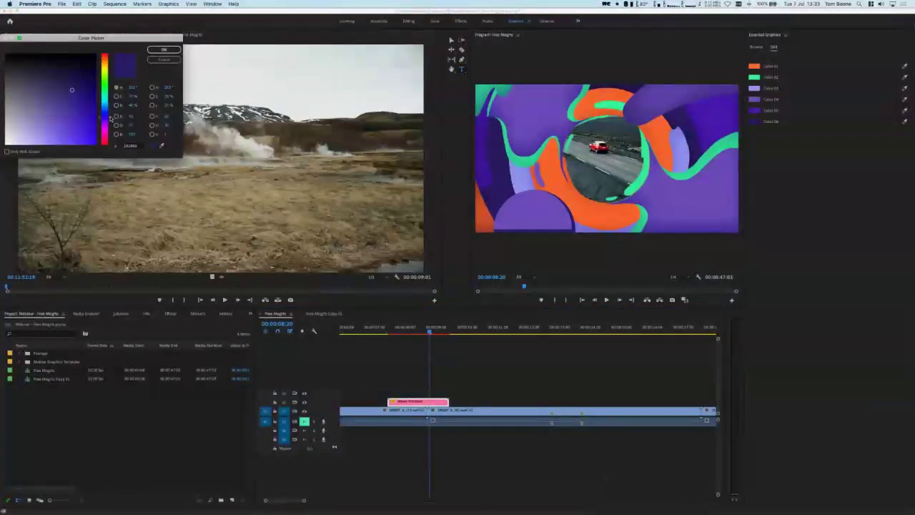
pyautogui.moveTo(111, 118); pyautogui.dragTo(110, 92)
pyautogui.click(163, 50)
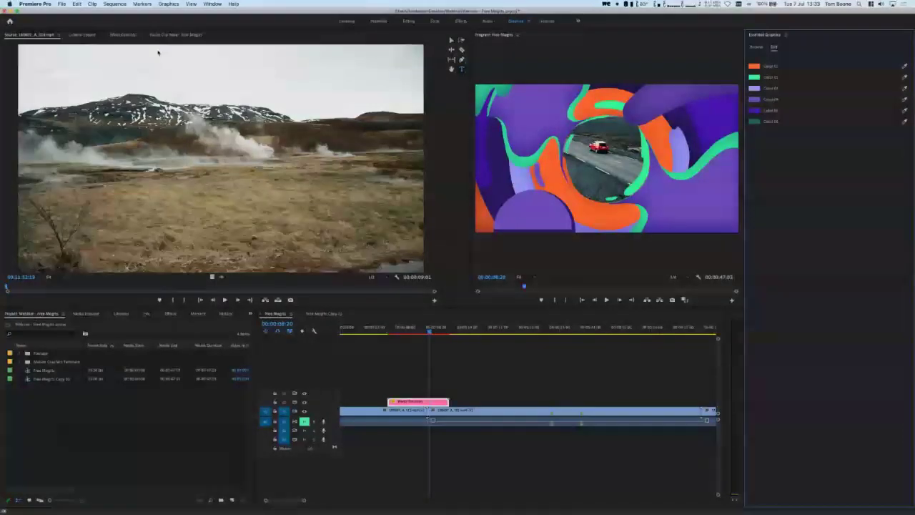
pyautogui.click(756, 113)
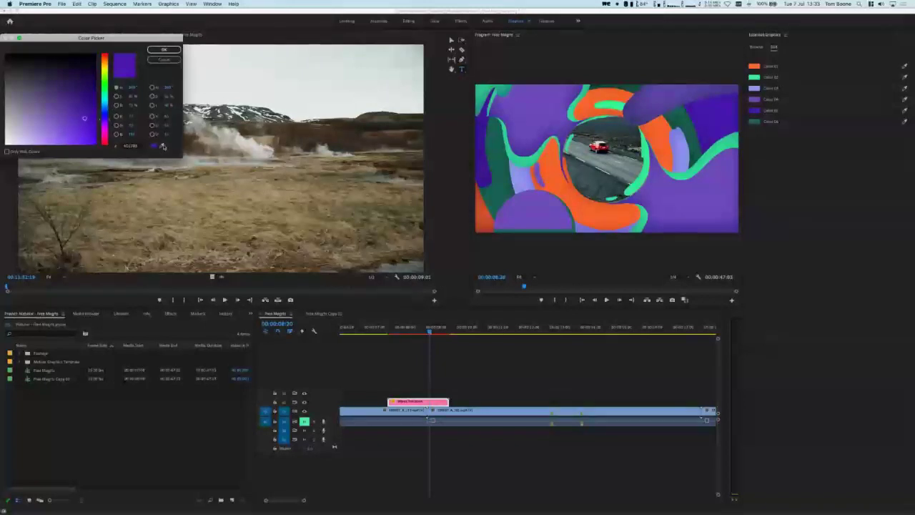
pyautogui.click(791, 93)
pyautogui.click(756, 121)
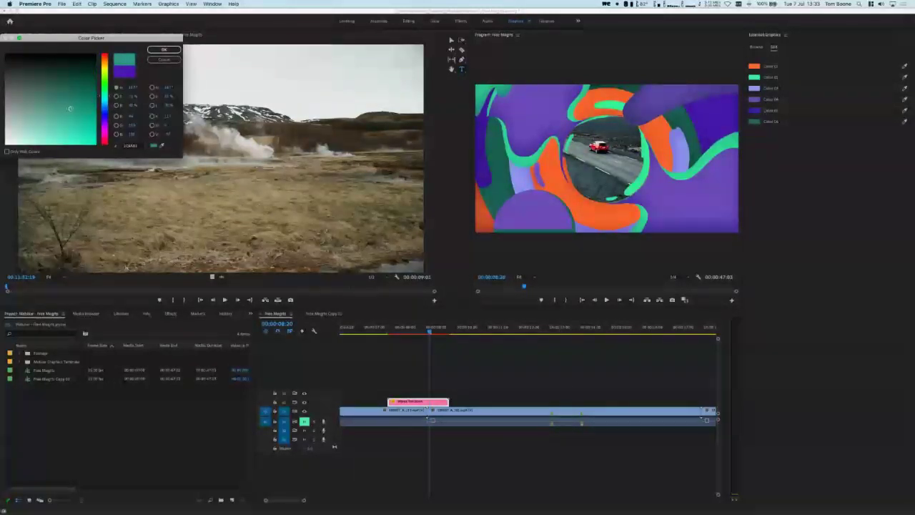
pyautogui.click(164, 50)
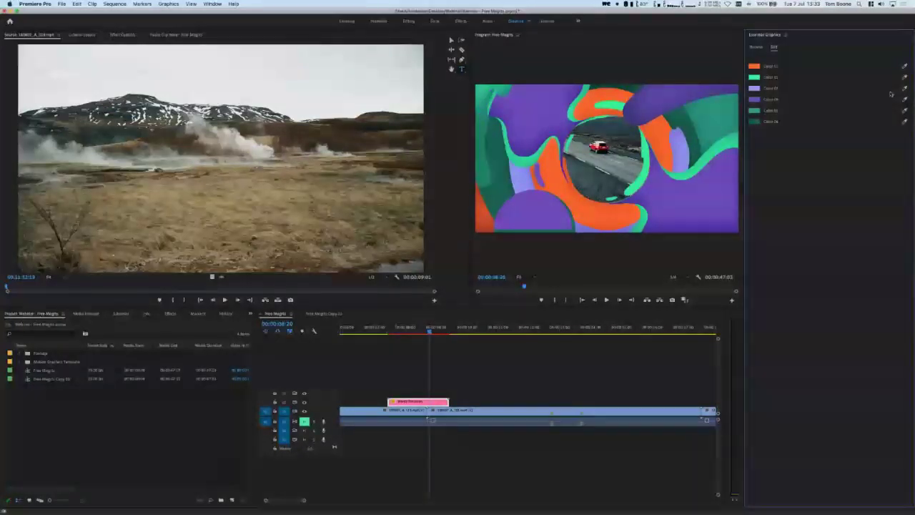
# Recolor the transition's Color 04 to a bright green based on Color 05, and scrub through the transition.
pyautogui.click(754, 99)
pyautogui.click(162, 146)
pyautogui.click(755, 110)
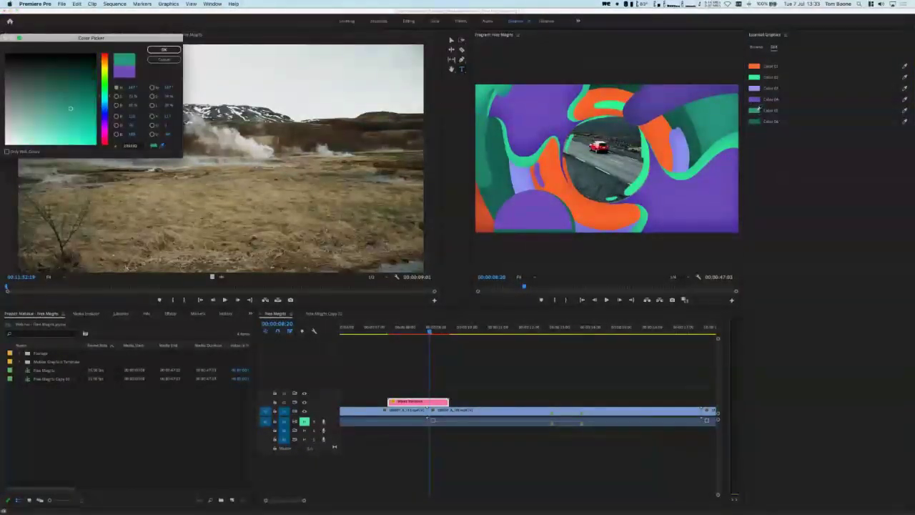
pyautogui.click(164, 49)
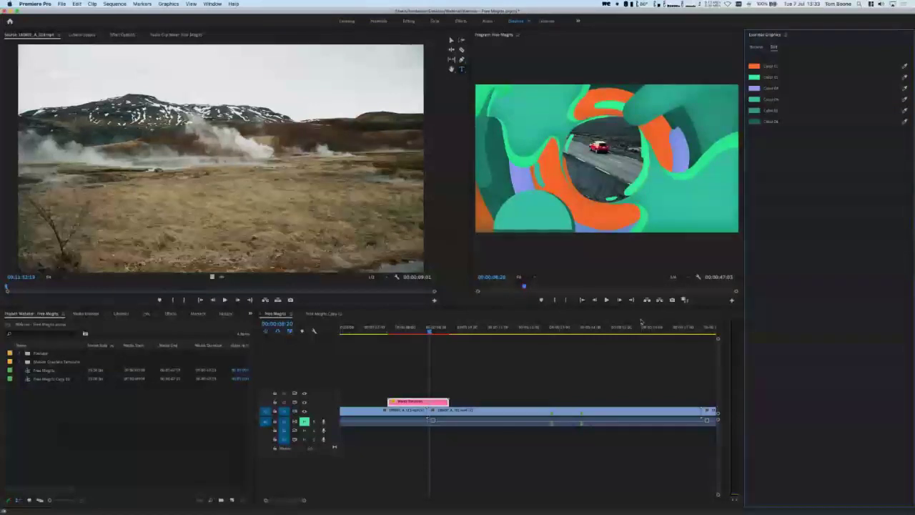
pyautogui.click(429, 331)
pyautogui.moveTo(429, 332)
pyautogui.mouseDown()
pyautogui.moveTo(389, 331)
pyautogui.moveTo(435, 333)
pyautogui.mouseUp()
pyautogui.moveTo(419, 333); pyautogui.dragTo(457, 338)
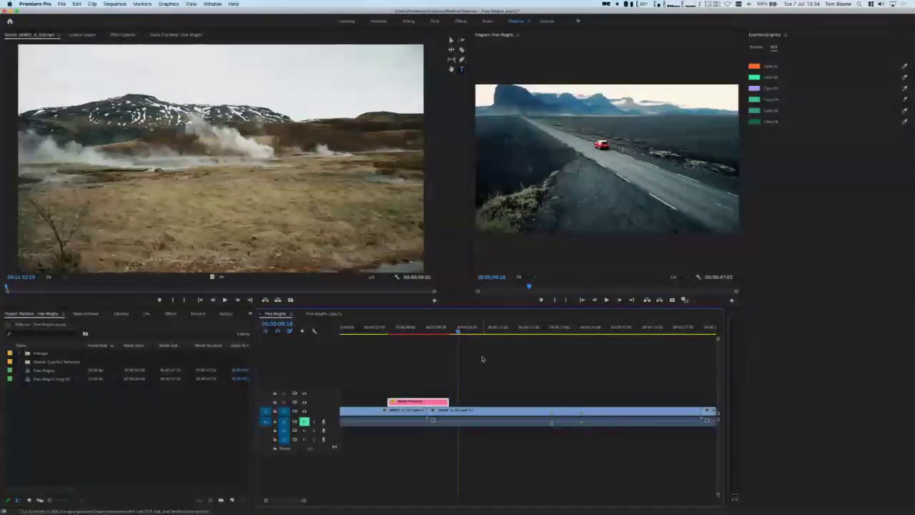
# Search the free Adobe Stock templates for "graph".
pyautogui.click(755, 47)
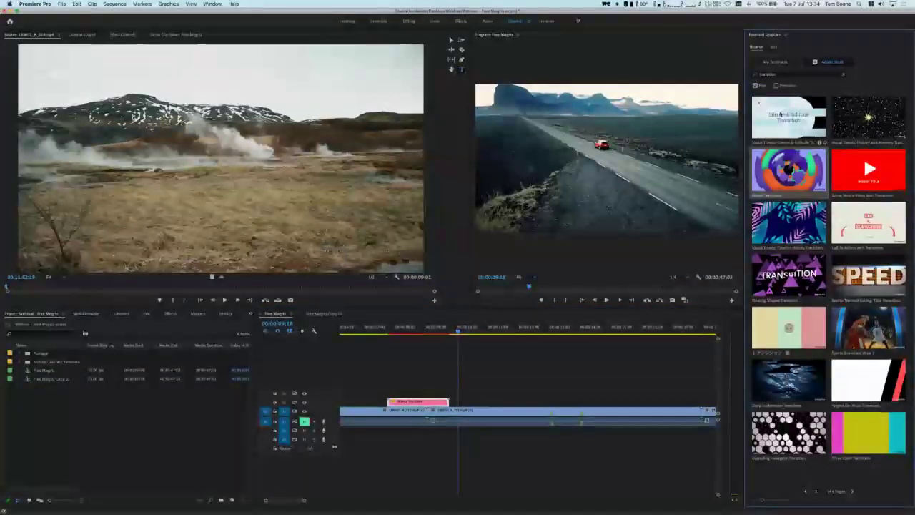
pyautogui.click(777, 75)
pyautogui.write('transition')
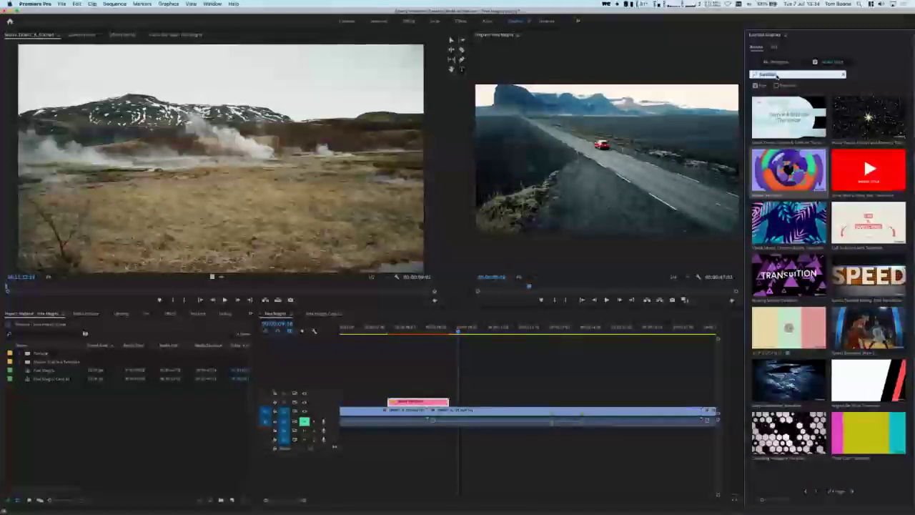
pyautogui.write('title')
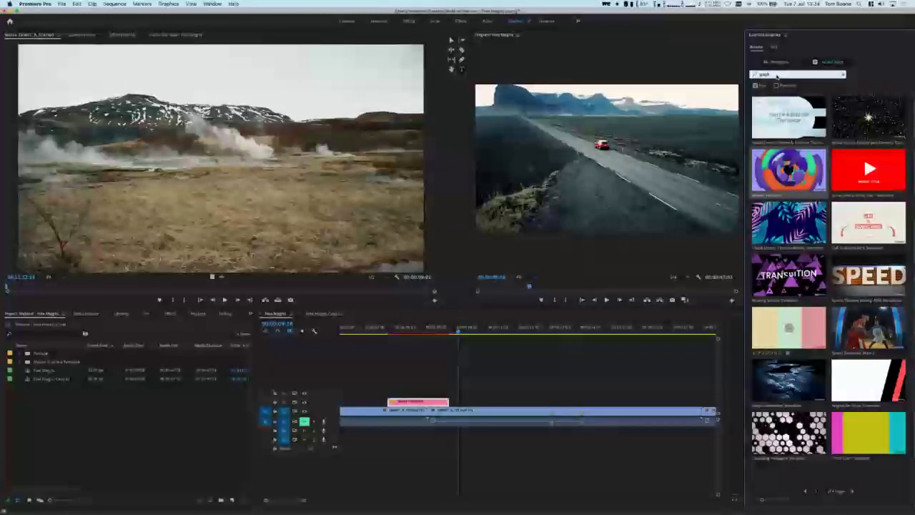
pyautogui.press('Return')
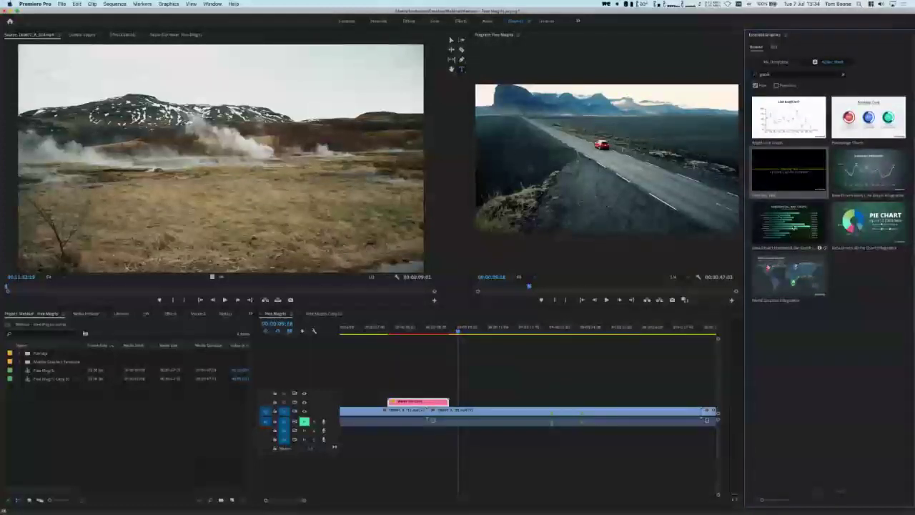
# Place the data-driven horizontal bar graph template above the second clip, after the transition, and scrub to its fully drawn bars.
pyautogui.moveTo(788, 222); pyautogui.dragTo(483, 402)
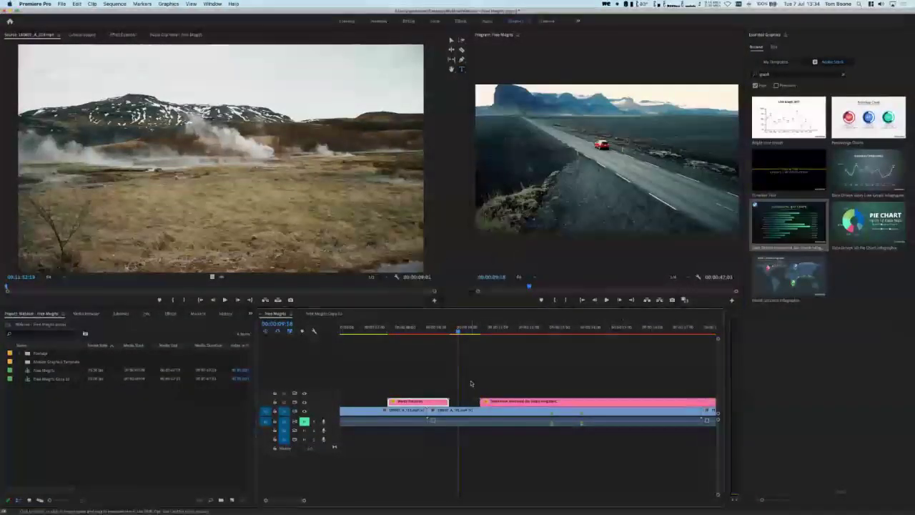
pyautogui.moveTo(472, 336); pyautogui.dragTo(653, 340)
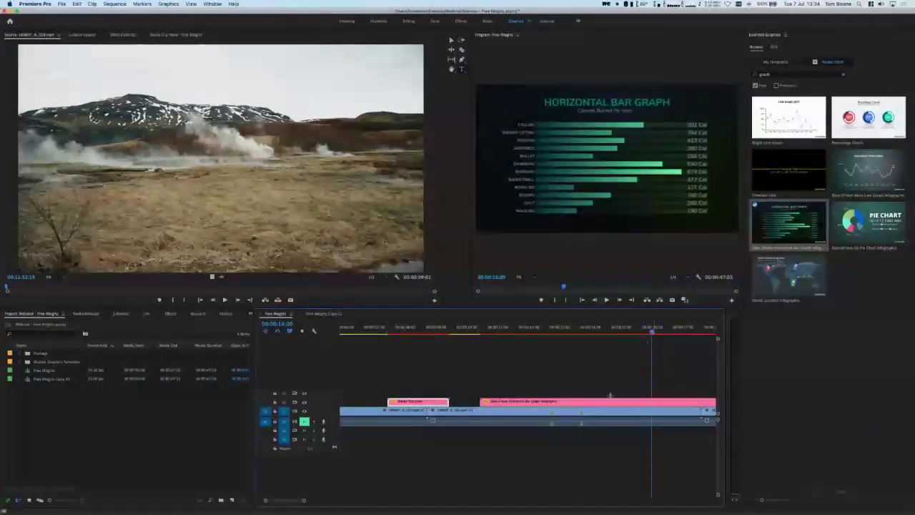
# Open the bar graph's spreadsheet data and look at the file selection for importing CSV or TSV files.
pyautogui.click(579, 163)
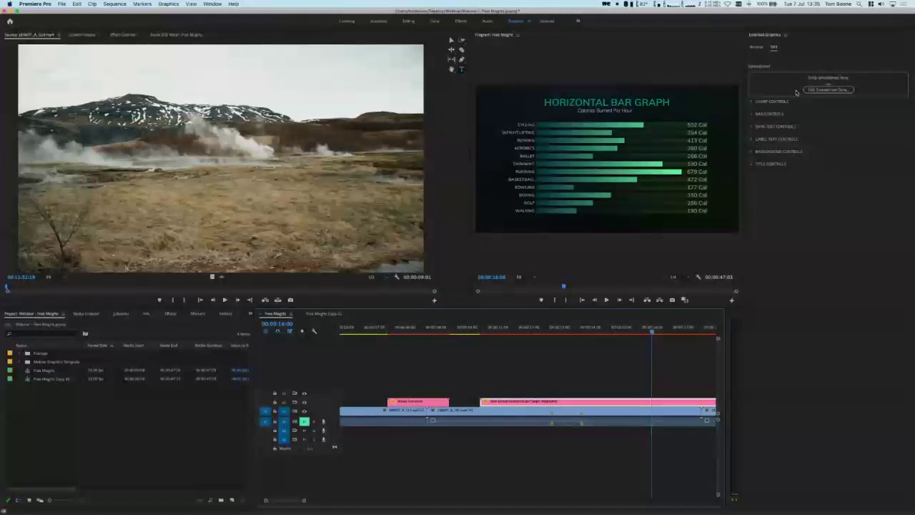
pyautogui.click(834, 90)
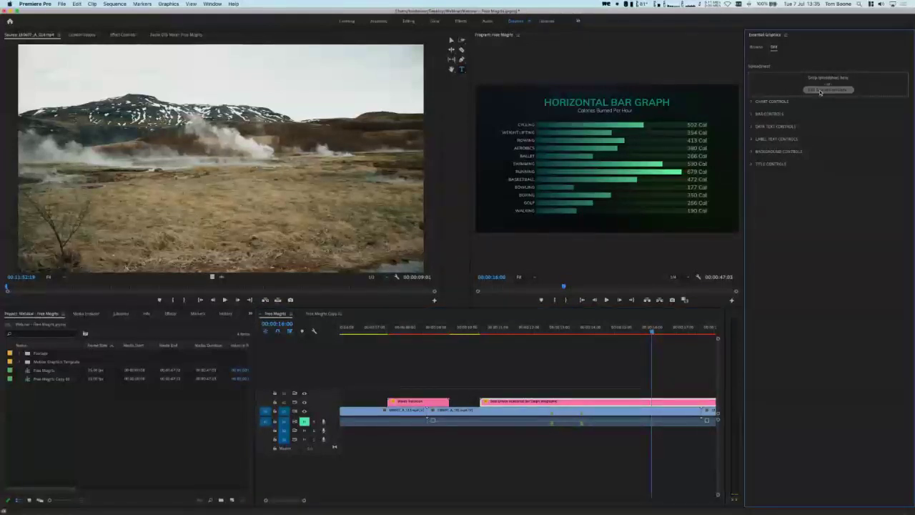
pyautogui.moveTo(540, 206); pyautogui.dragTo(332, 91)
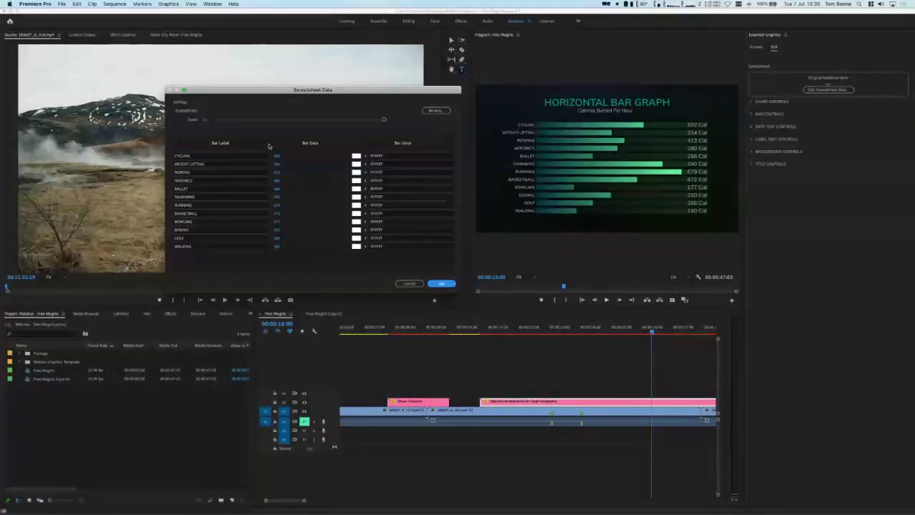
pyautogui.click(436, 110)
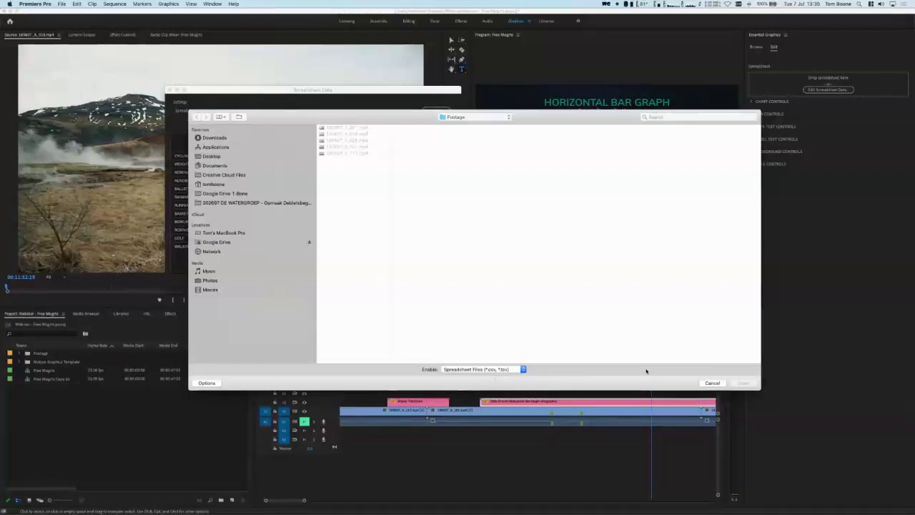
pyautogui.click(712, 383)
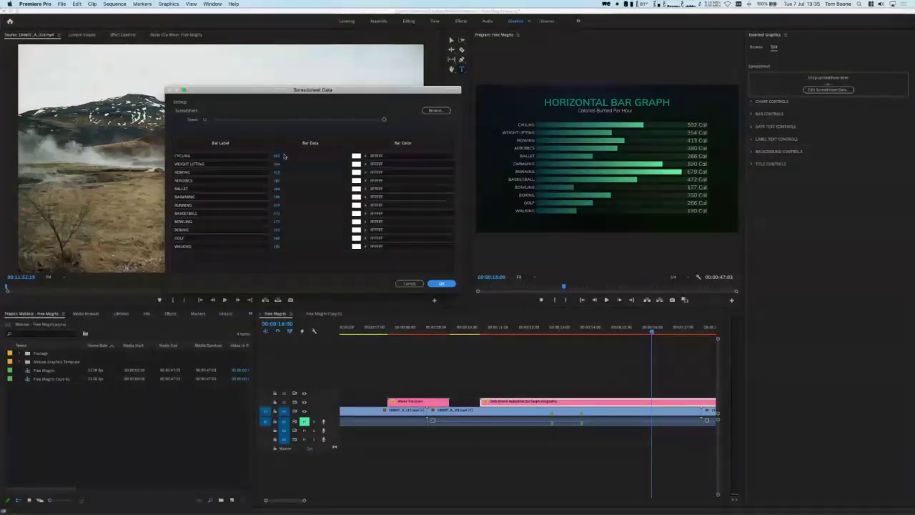
# Change the bar data values to about 468 for Cycling, 578 for Weight Lifting and 656 for Running.
pyautogui.click(184, 157)
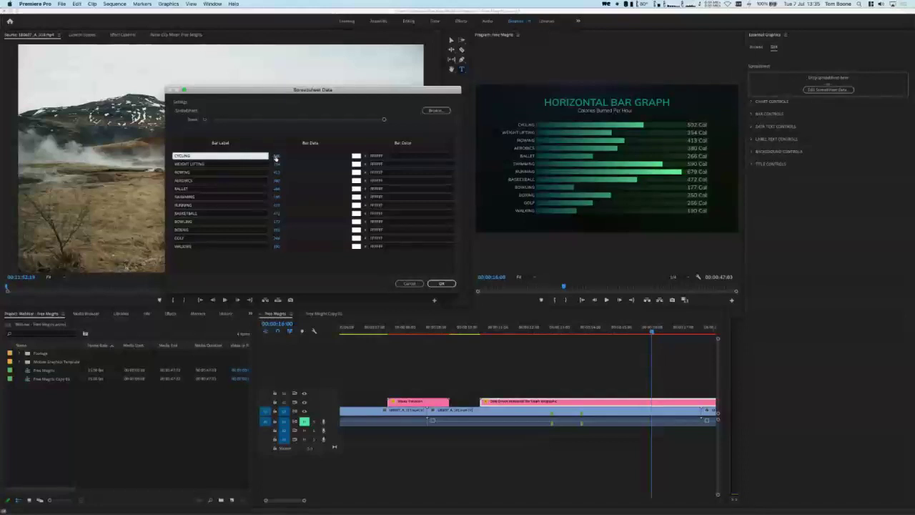
pyautogui.press('Return')
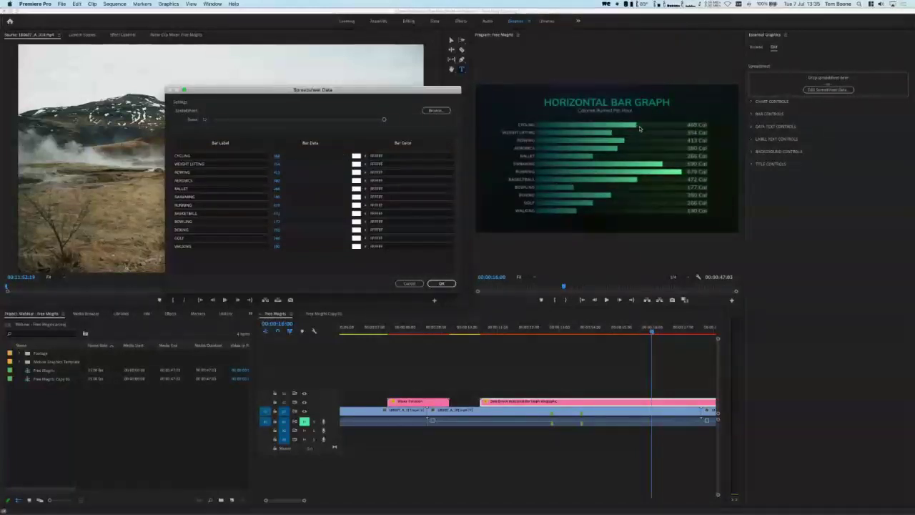
pyautogui.moveTo(326, 165); pyautogui.dragTo(698, 140)
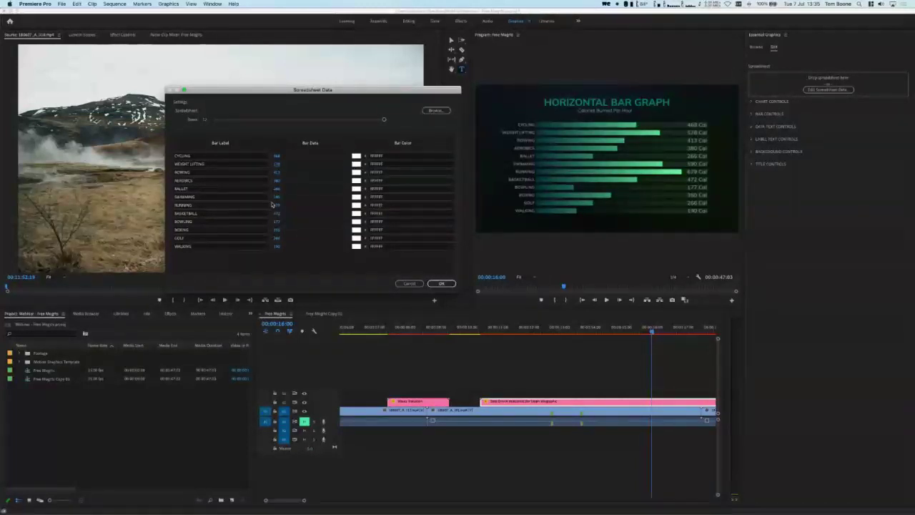
pyautogui.moveTo(276, 205)
pyautogui.mouseDown()
pyautogui.moveTo(333, 205)
pyautogui.moveTo(271, 205)
pyautogui.mouseUp()
# Set the Cycling row's bar color to a dark red in the spreadsheet data.
pyautogui.click(356, 156)
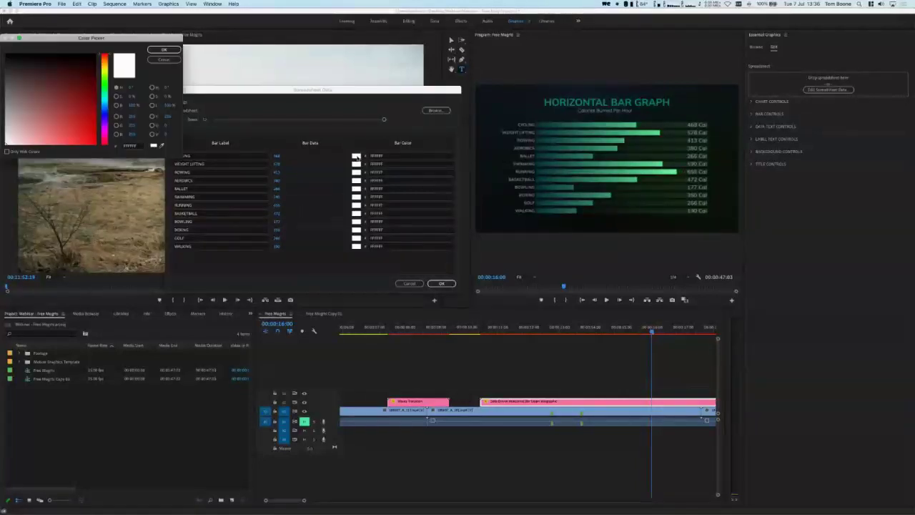
pyautogui.click(90, 139)
pyautogui.moveTo(90, 139); pyautogui.dragTo(97, 145)
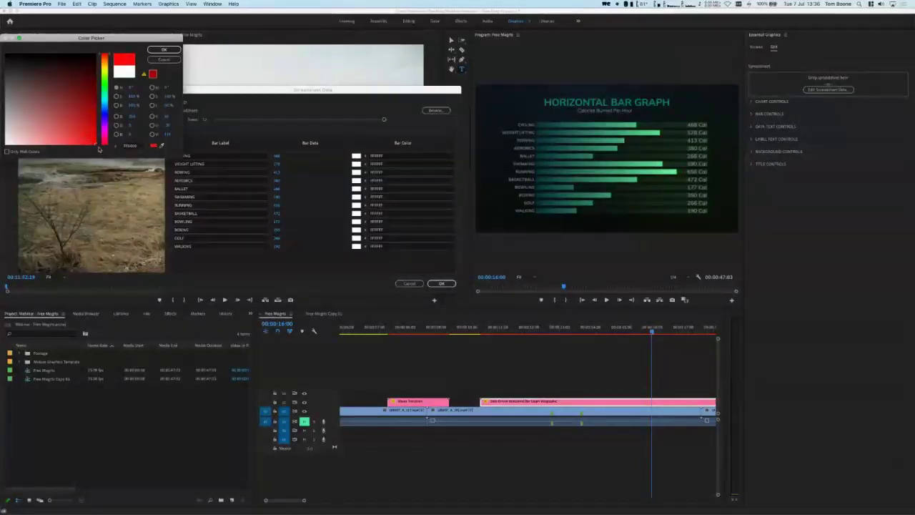
pyautogui.click(152, 73)
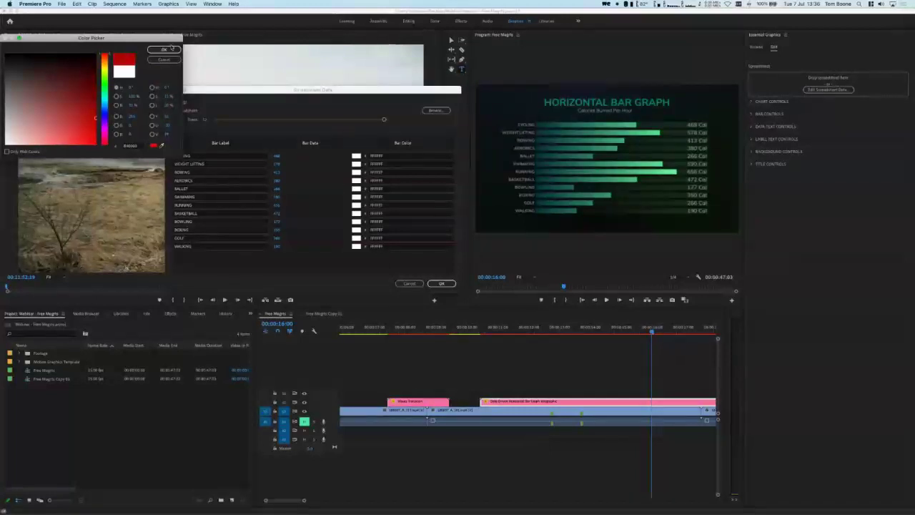
pyautogui.click(164, 49)
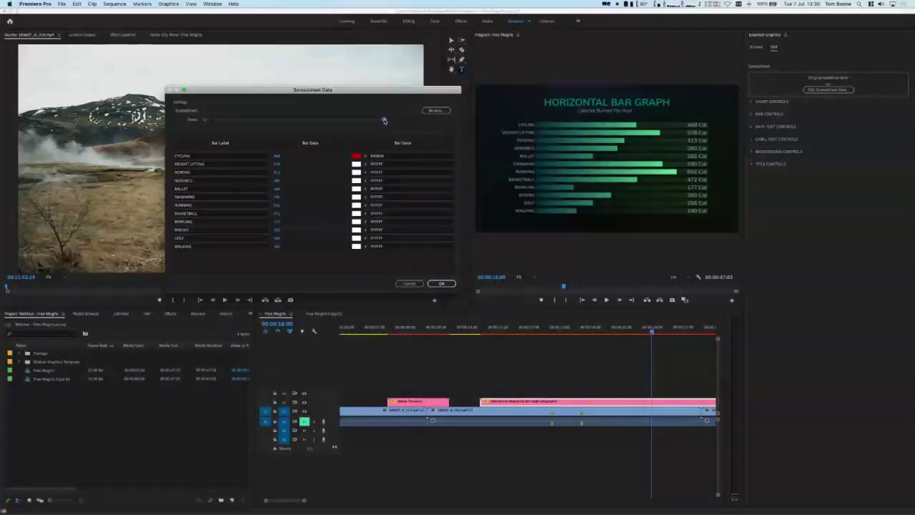
# Reduce the spreadsheet to 4 rows, keeping Cycling through Aerobics, and apply the data.
pyautogui.moveTo(362, 121); pyautogui.dragTo(328, 121)
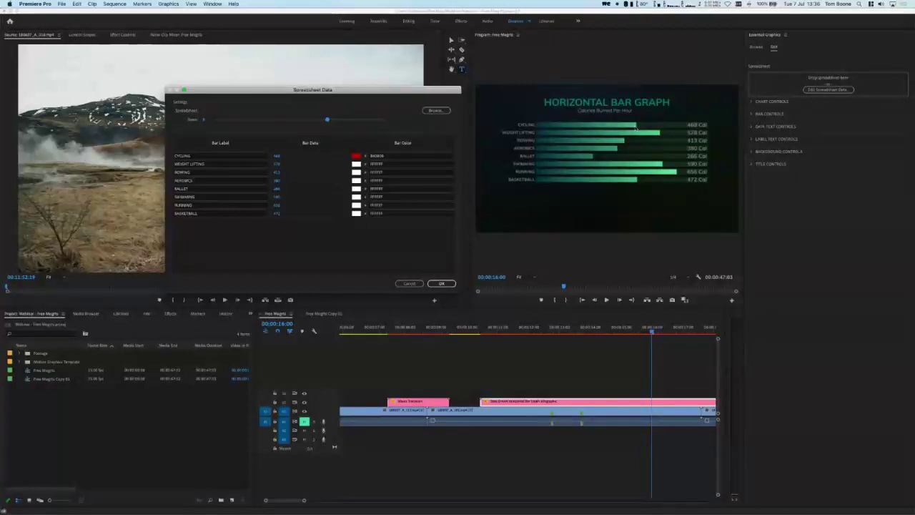
pyautogui.moveTo(328, 121); pyautogui.dragTo(273, 123)
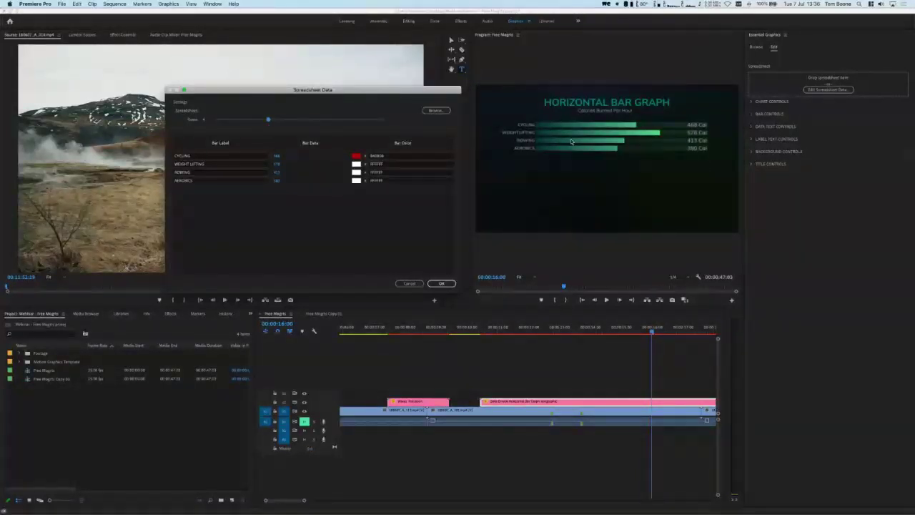
pyautogui.click(441, 283)
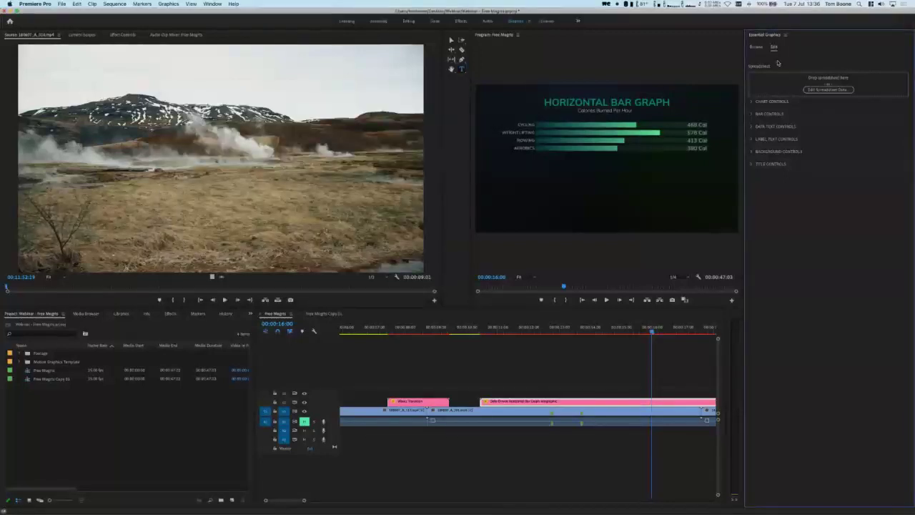
# Lower the chart's maximum value slightly to lengthen the bars, and make the graph a little smaller and lower in the frame.
pyautogui.click(752, 101)
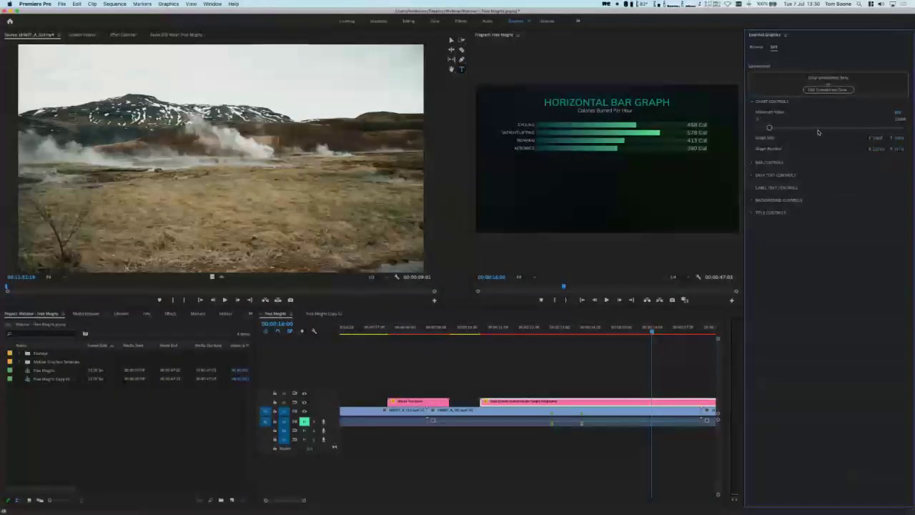
pyautogui.moveTo(772, 129); pyautogui.dragTo(782, 128)
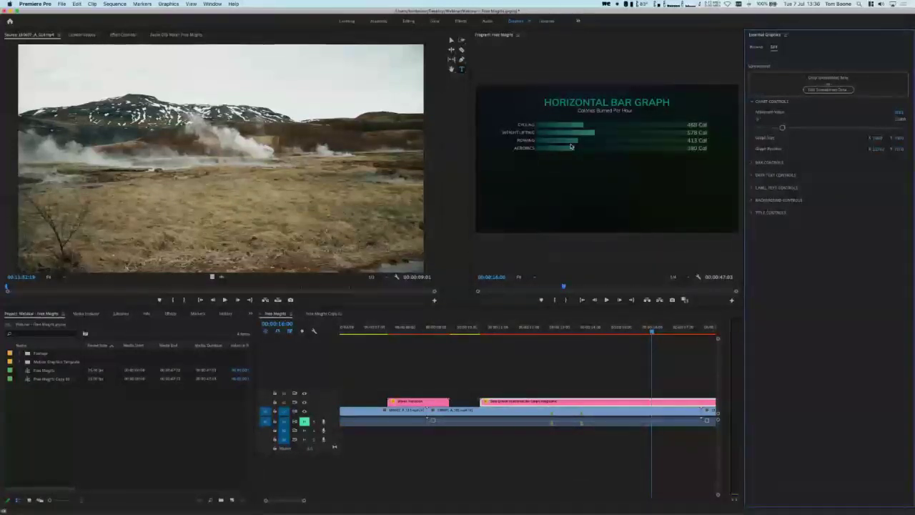
pyautogui.moveTo(782, 128); pyautogui.dragTo(767, 129)
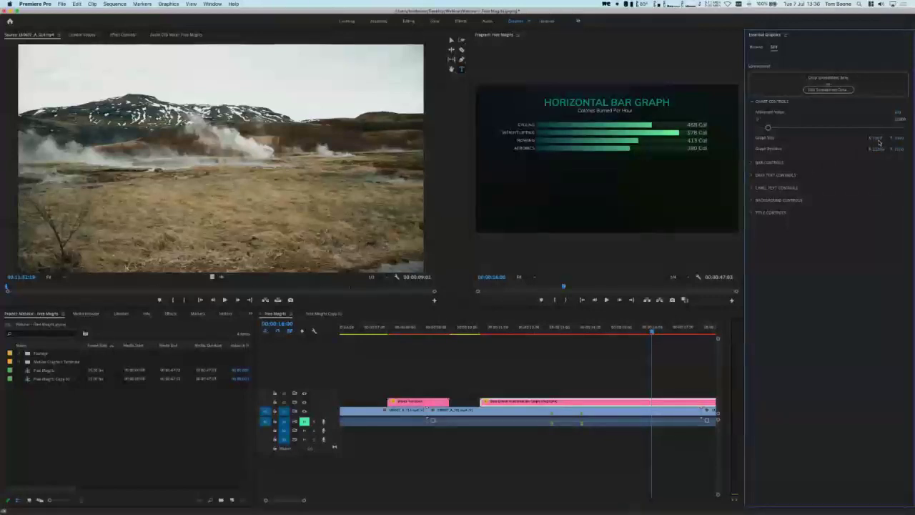
pyautogui.moveTo(876, 139); pyautogui.dragTo(891, 150)
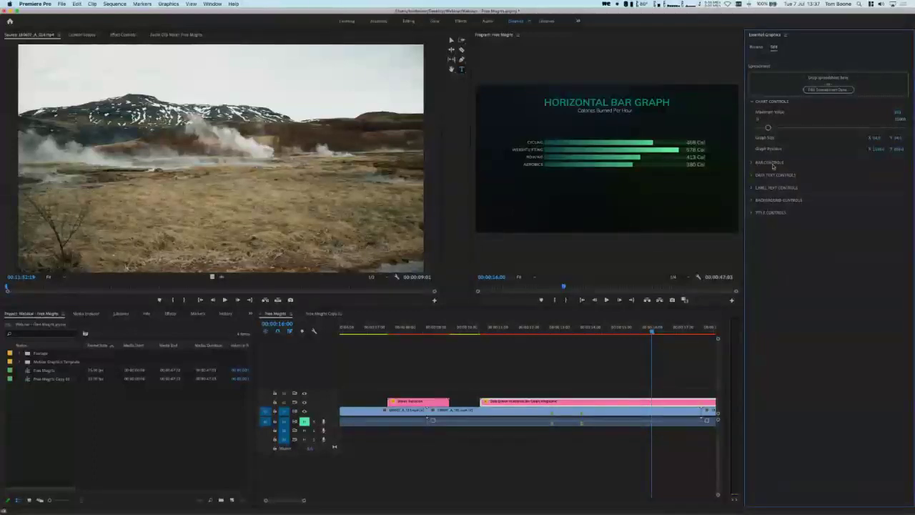
# Try a shorter bar length and restore its maximum, slightly widen the bars, and increase the space between them to spread them down the frame.
pyautogui.click(757, 163)
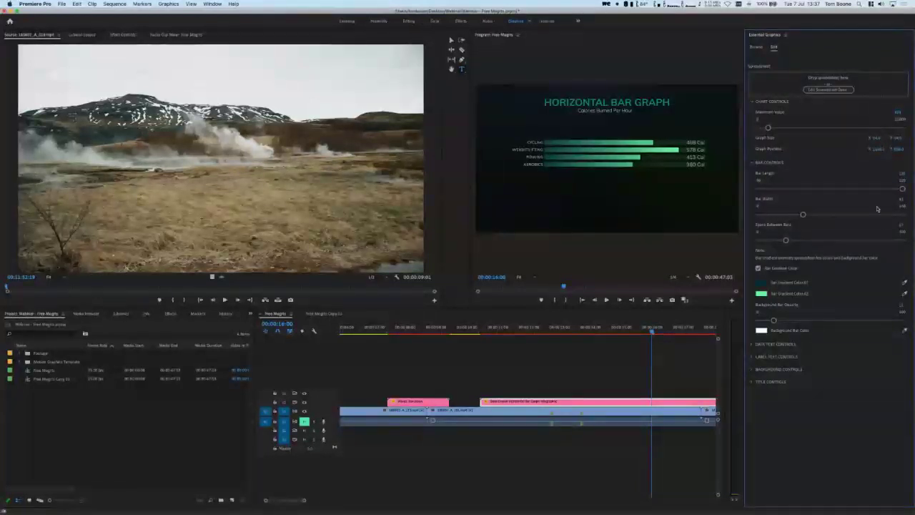
pyautogui.moveTo(902, 188); pyautogui.dragTo(875, 191)
pyautogui.moveTo(858, 191); pyautogui.dragTo(906, 195)
pyautogui.moveTo(802, 214); pyautogui.dragTo(827, 240)
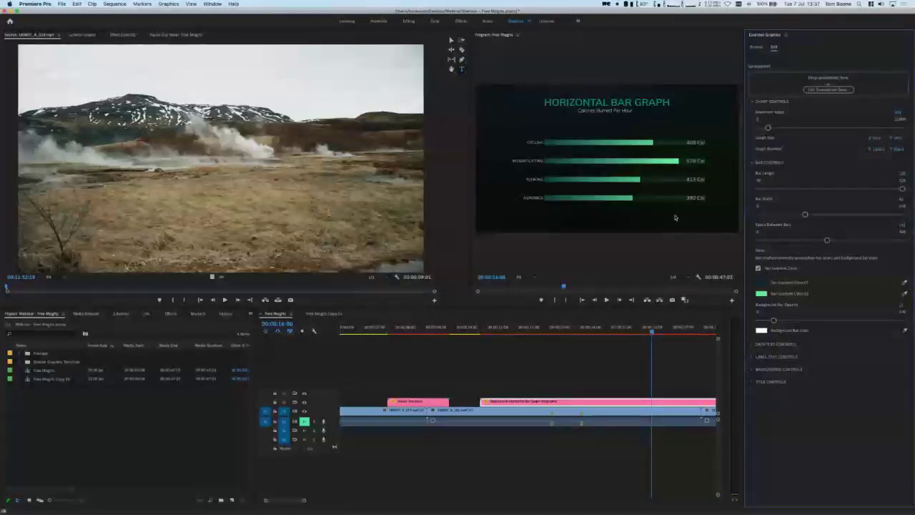
# Check the bar colors in the spreadsheet data and turn off the bar gradient color so the individual colors apply.
pyautogui.click(828, 90)
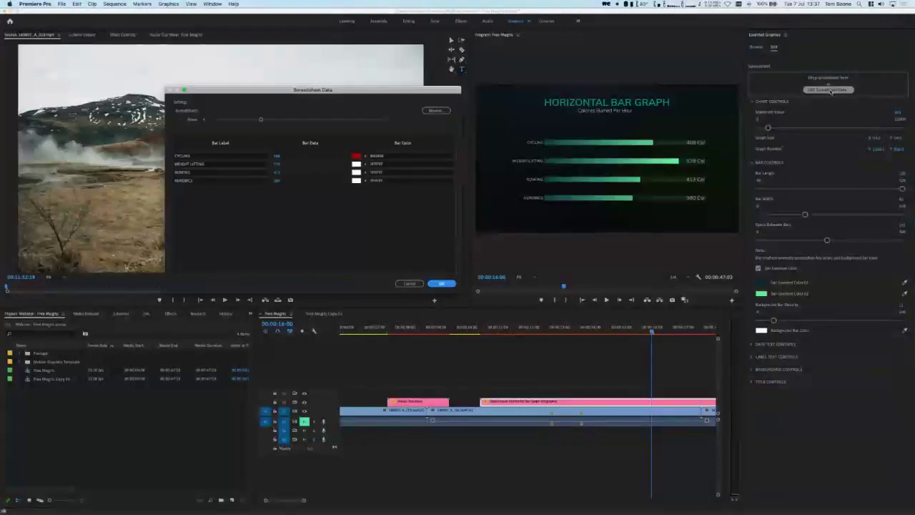
pyautogui.click(441, 283)
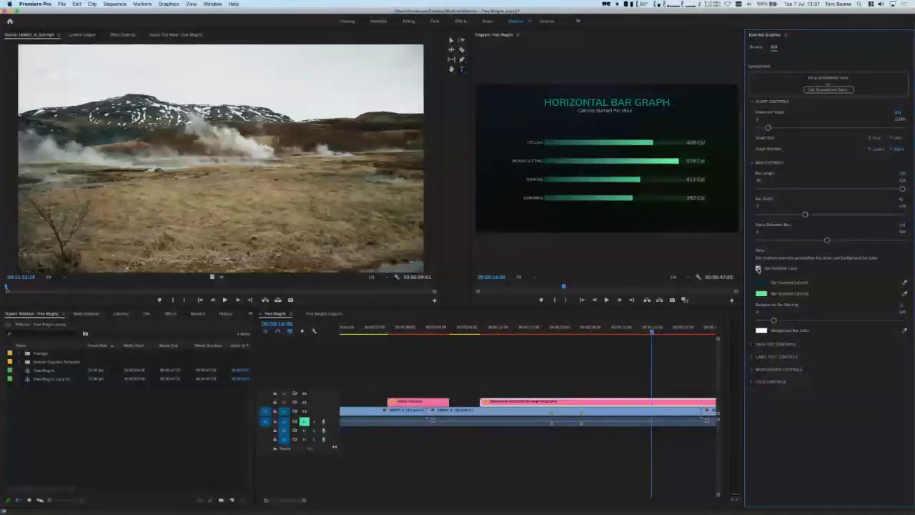
pyautogui.click(758, 269)
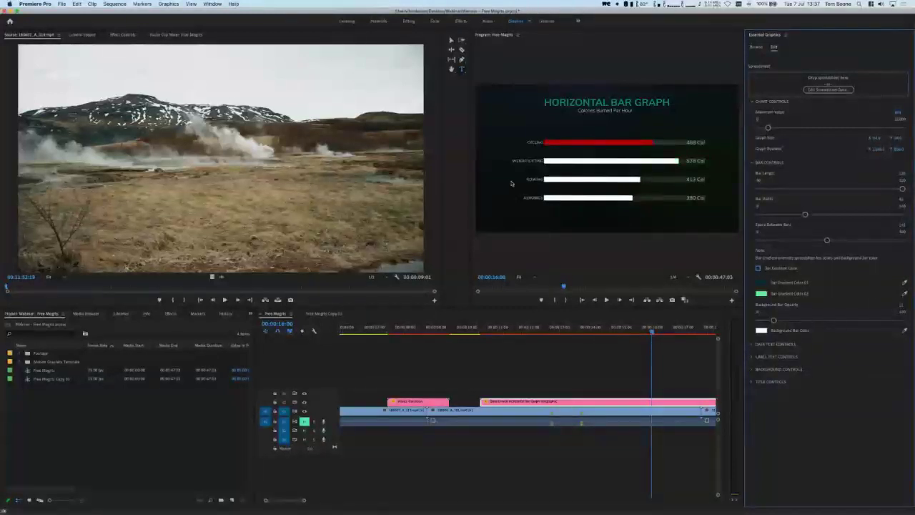
# Set the Weight Lifting row's bar color to bright green in the spreadsheet data and apply it.
pyautogui.click(804, 90)
pyautogui.click(356, 163)
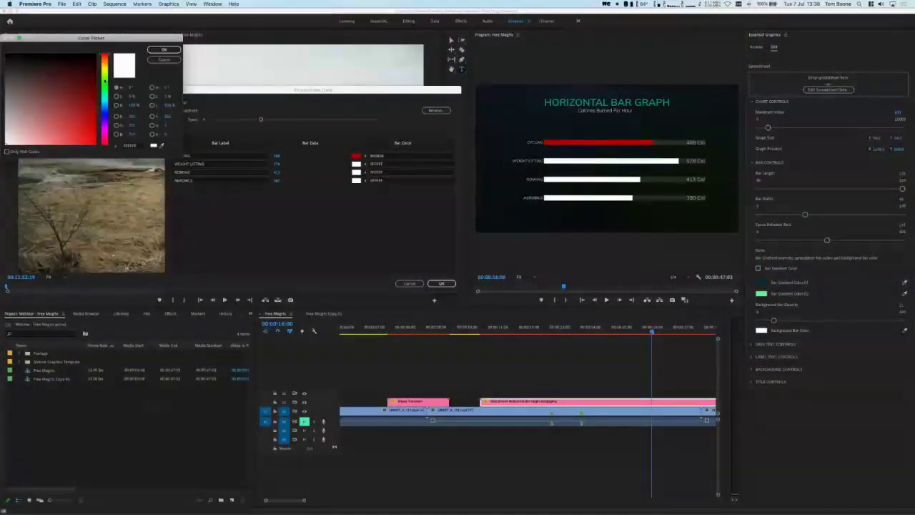
pyautogui.click(163, 50)
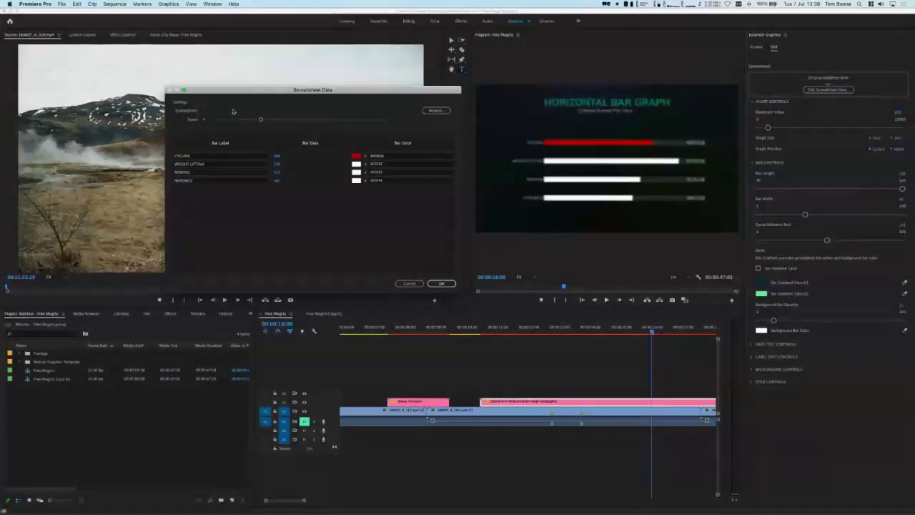
pyautogui.click(356, 163)
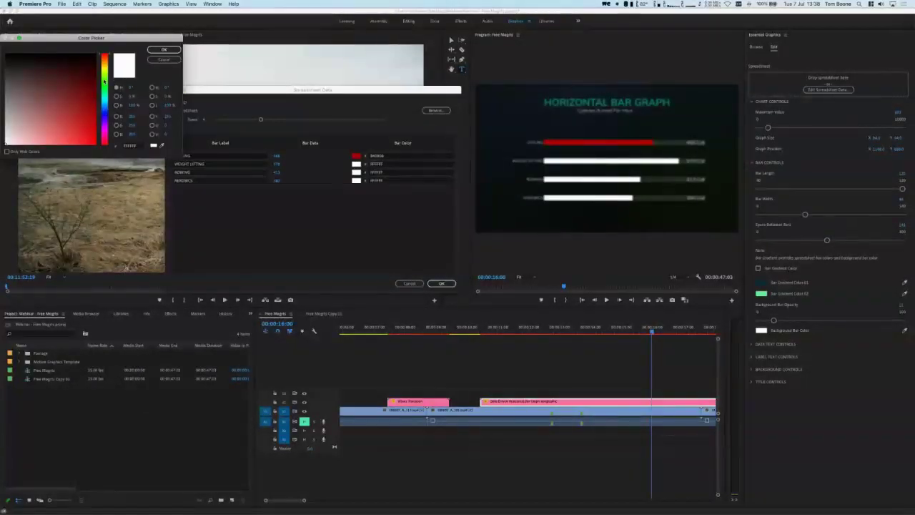
pyautogui.click(104, 116)
pyautogui.click(95, 57)
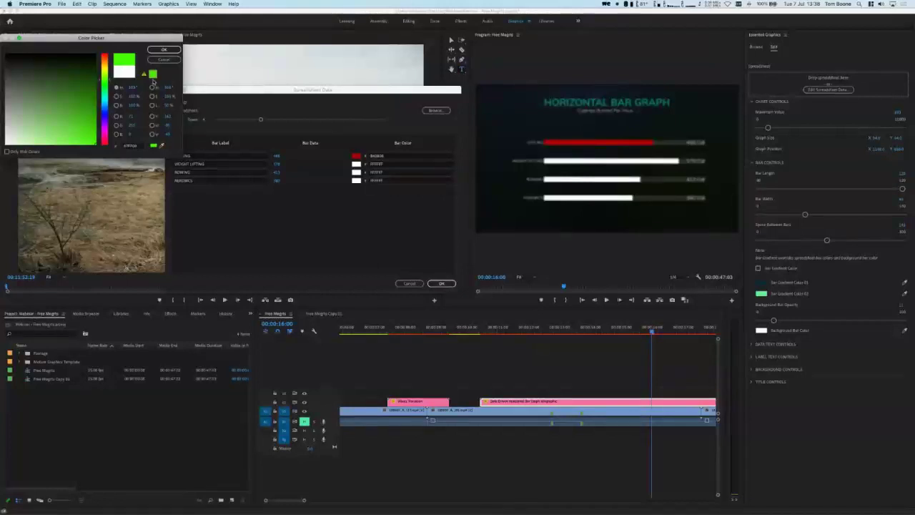
pyautogui.click(164, 50)
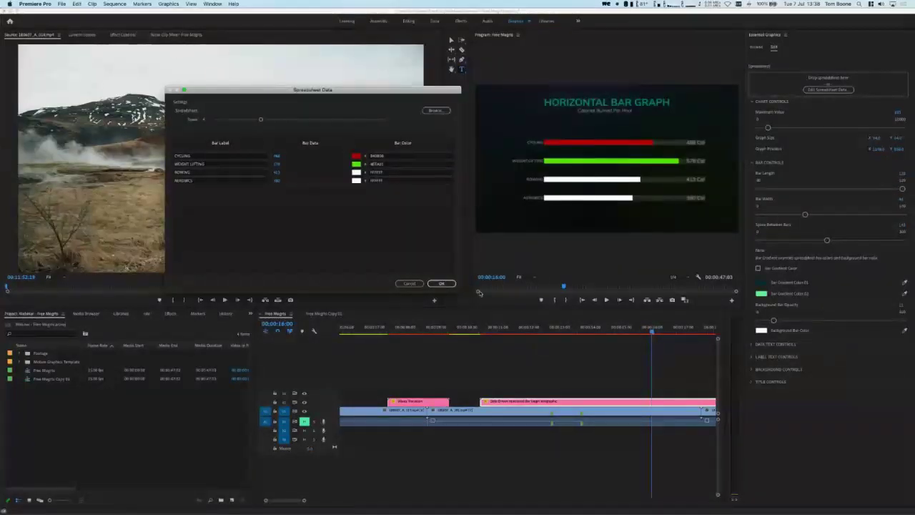
pyautogui.click(441, 284)
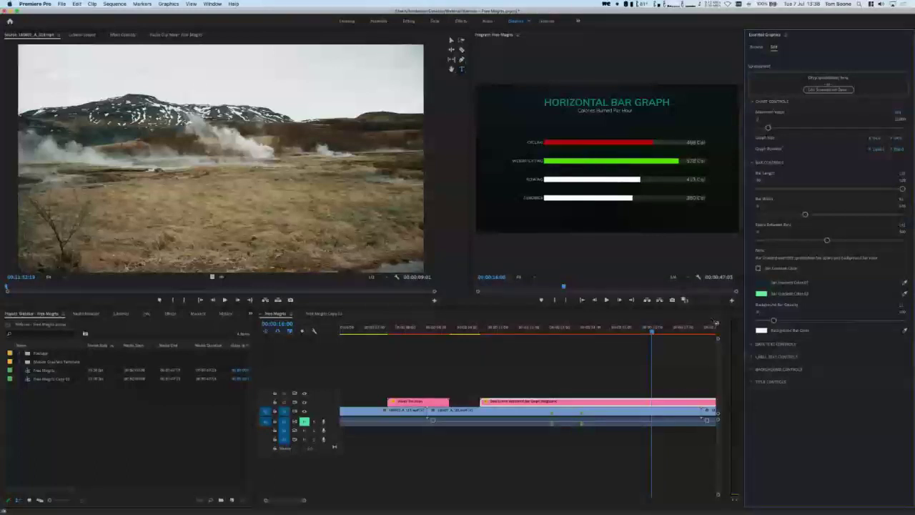
# Set the data text suffix to "km" and collapse the chart and bar control groups.
pyautogui.click(751, 345)
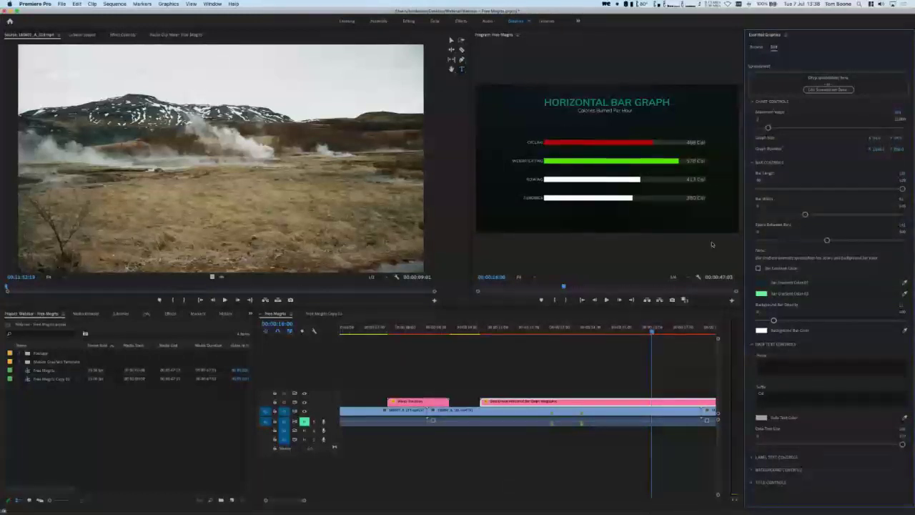
pyautogui.click(764, 394)
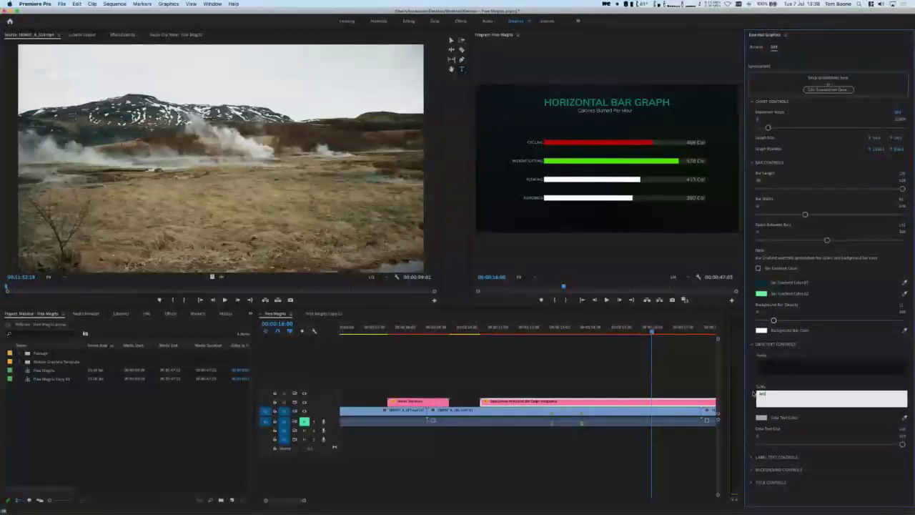
pyautogui.click(785, 387)
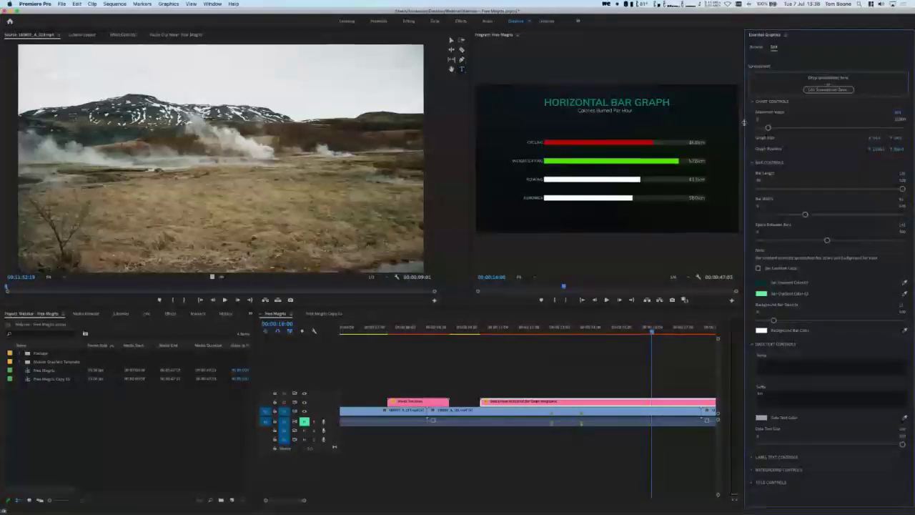
pyautogui.click(751, 102)
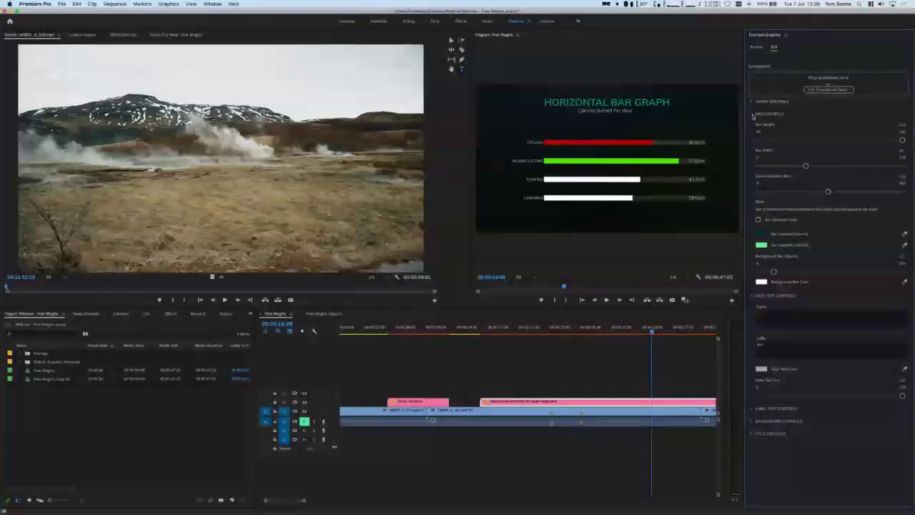
pyautogui.click(753, 114)
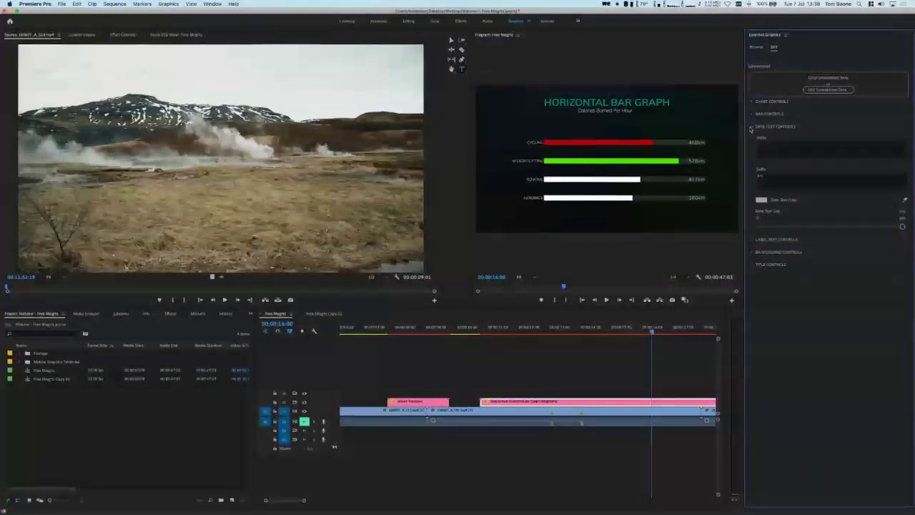
# Collapse the data text controls and slightly lower the graph's background opacity so the footage shows through.
pyautogui.click(752, 126)
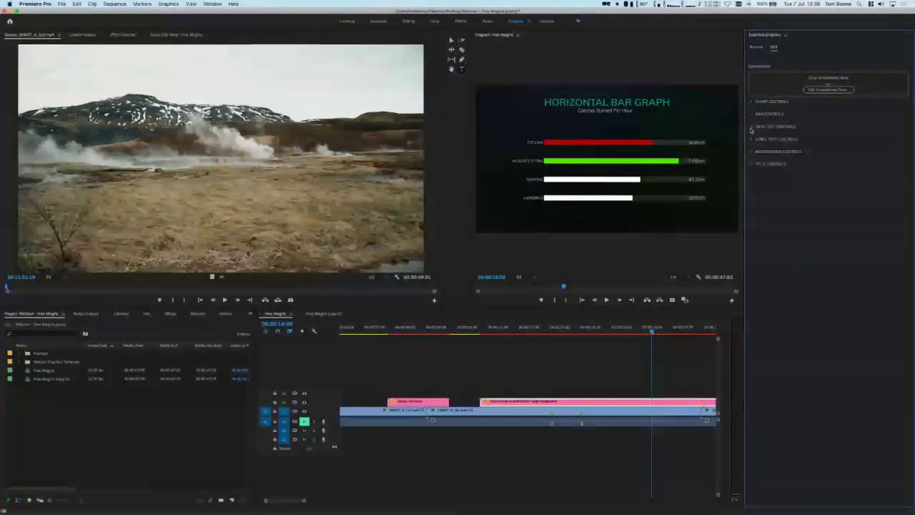
pyautogui.click(751, 152)
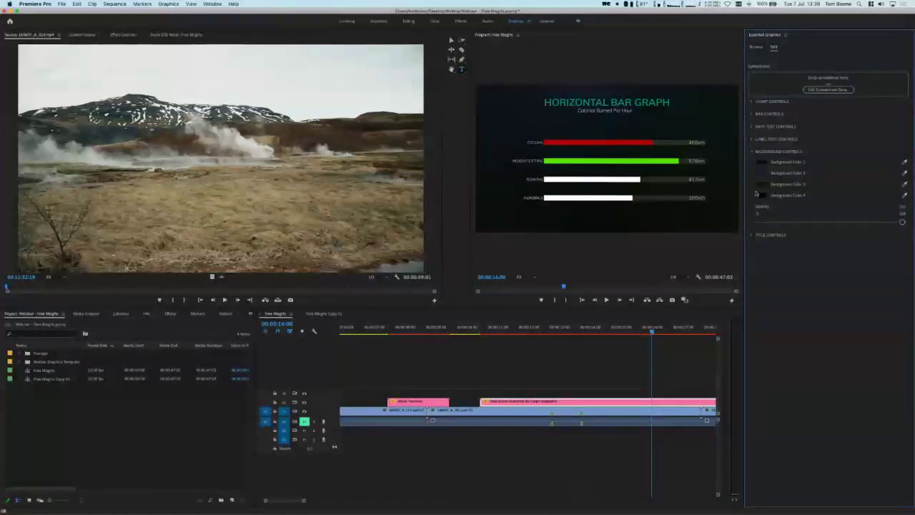
pyautogui.moveTo(904, 225)
pyautogui.mouseDown()
pyautogui.moveTo(827, 225)
pyautogui.moveTo(892, 223)
pyautogui.mouseUp()
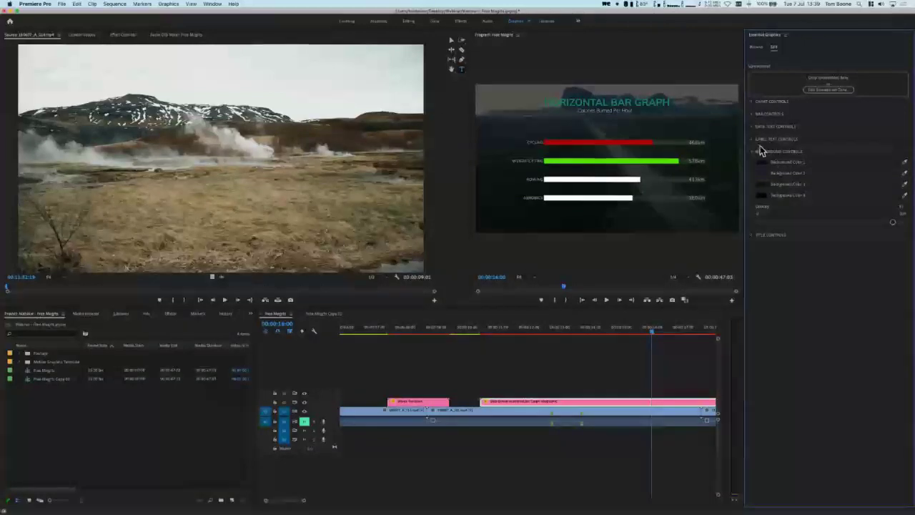
# Change the graph's main title text to "Motion graphic template".
pyautogui.click(753, 237)
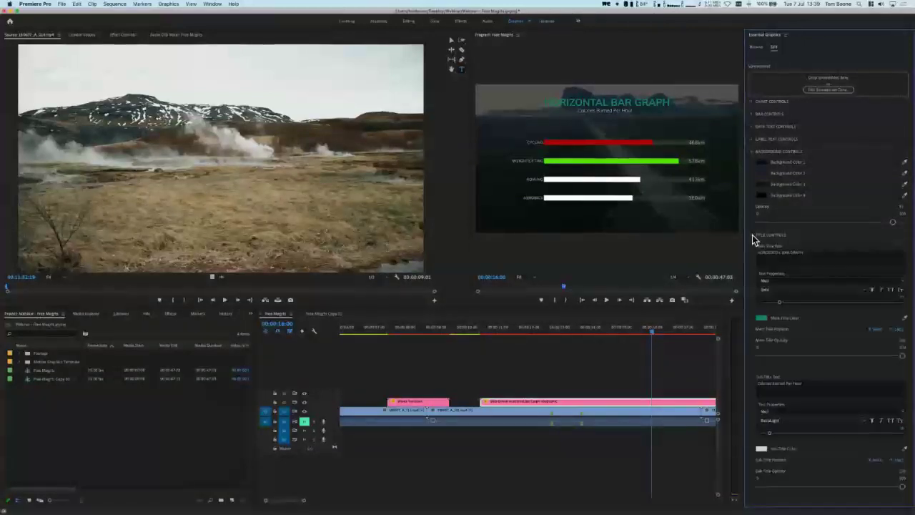
pyautogui.click(811, 255)
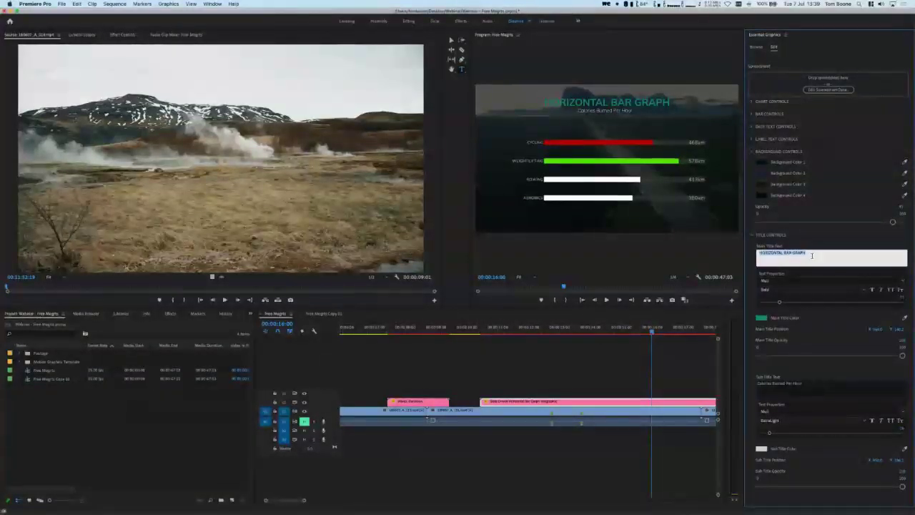
pyautogui.write('World glraphic templ')
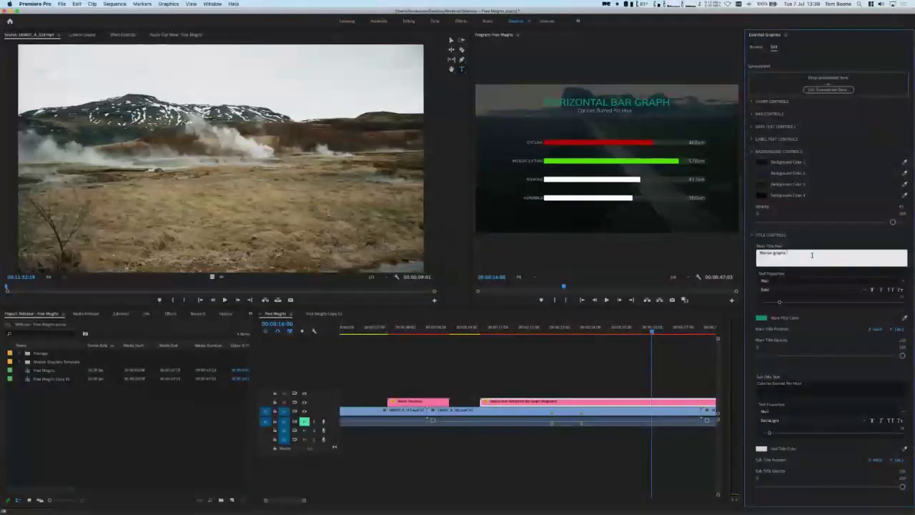
pyautogui.write('ate')
pyautogui.click(832, 242)
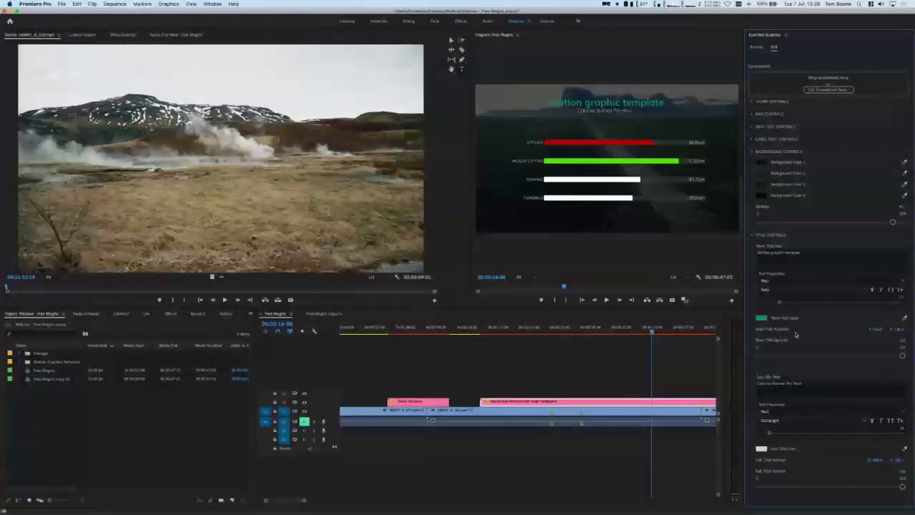
# Collapse the title and background controls and preview the customized bar graph at several points of its clip.
pyautogui.moveTo(661, 349); pyautogui.dragTo(596, 348)
pyautogui.hscroll(3, 627, 380)
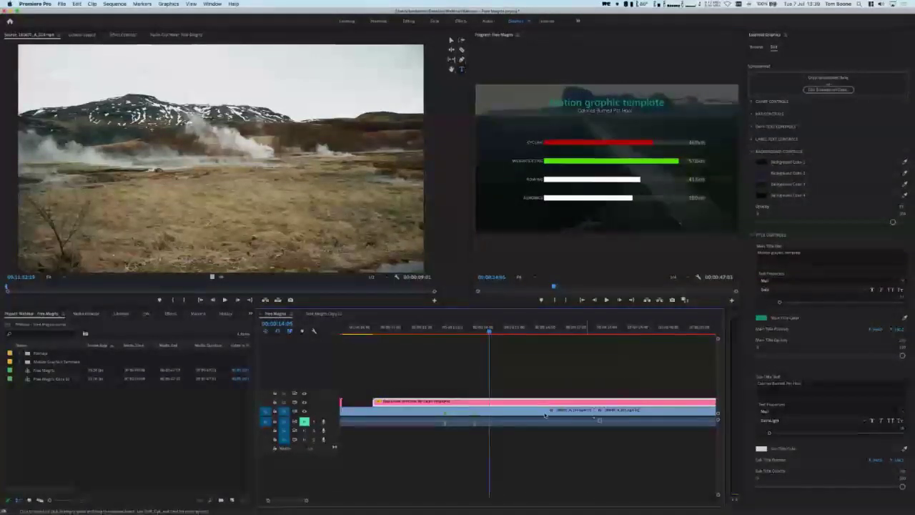
pyautogui.moveTo(304, 500); pyautogui.dragTo(331, 501)
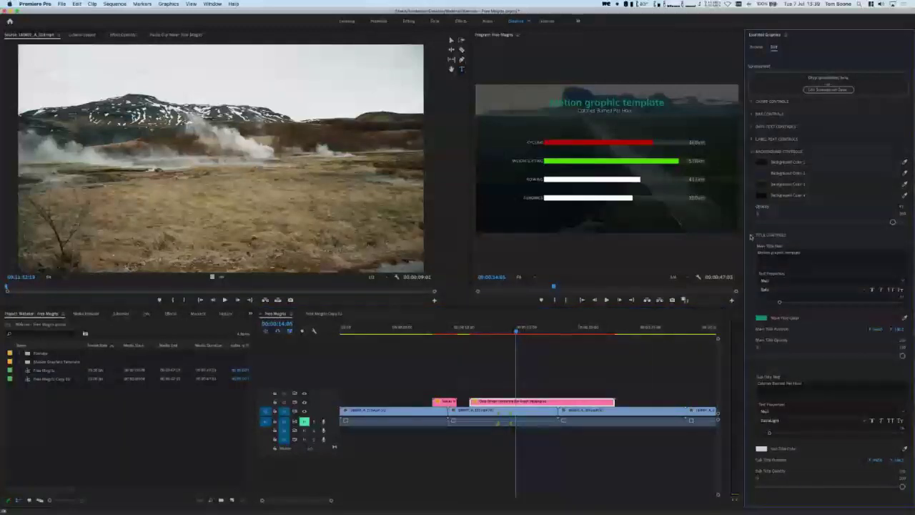
pyautogui.click(751, 235)
pyautogui.click(752, 151)
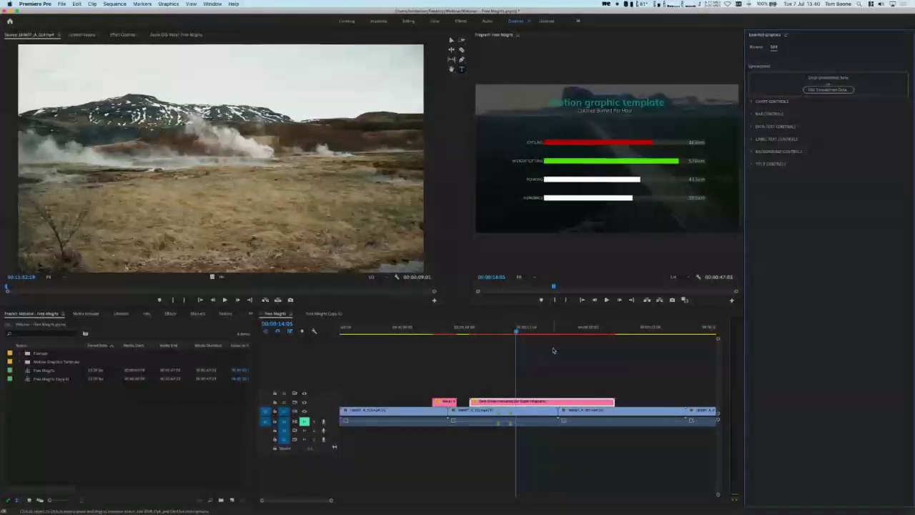
pyautogui.moveTo(520, 332); pyautogui.dragTo(545, 333)
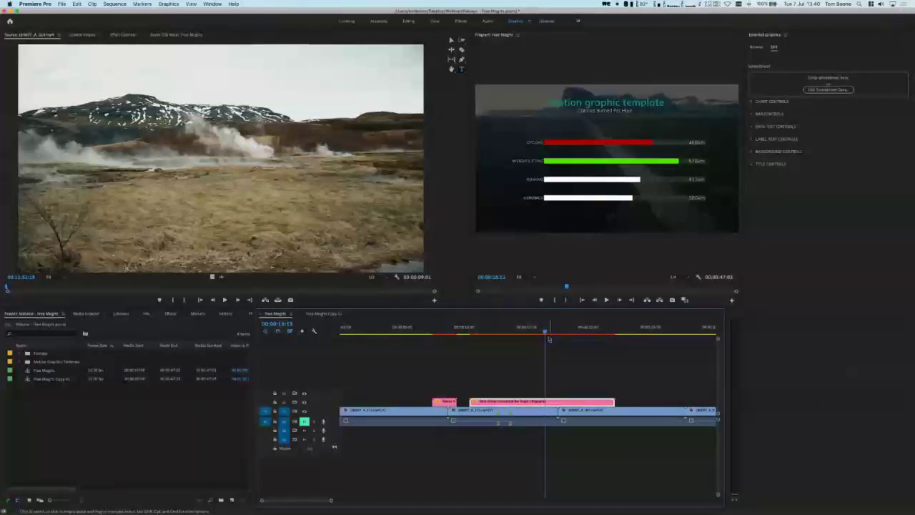
pyautogui.click(505, 423)
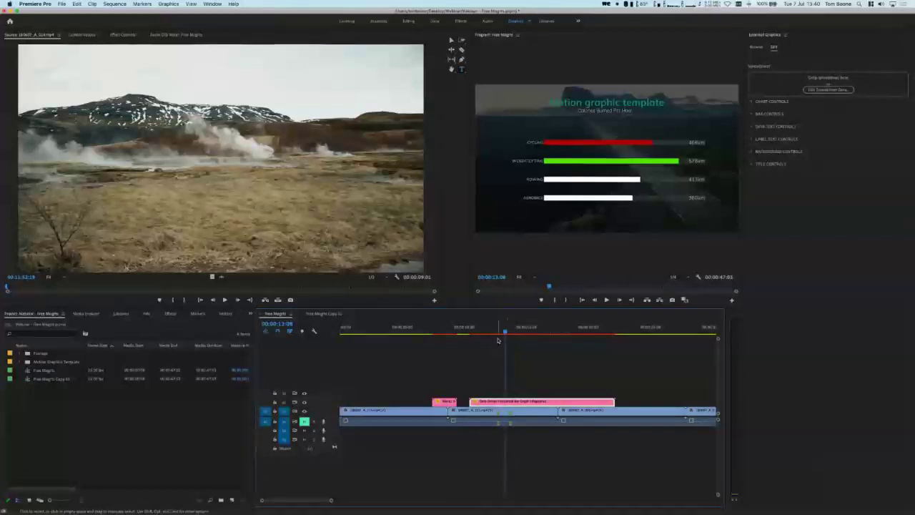
pyautogui.moveTo(510, 331); pyautogui.dragTo(539, 347)
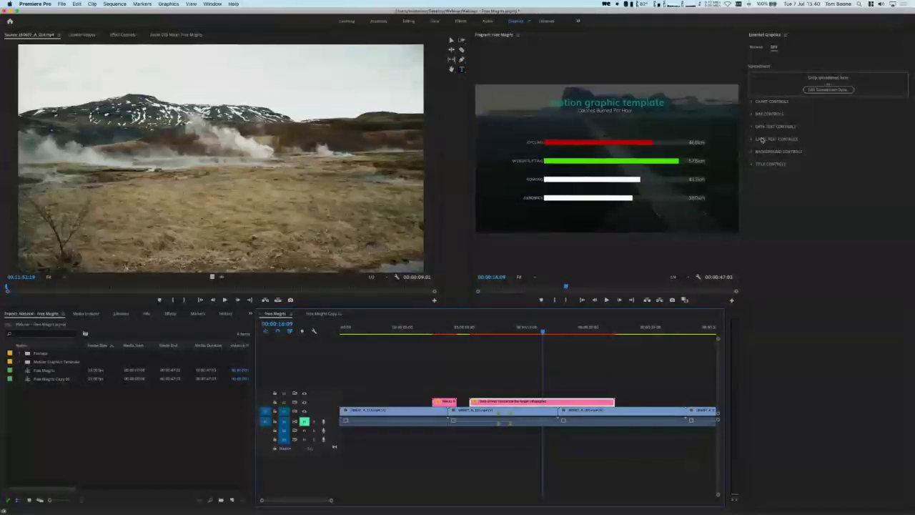
pyautogui.press('super+s')
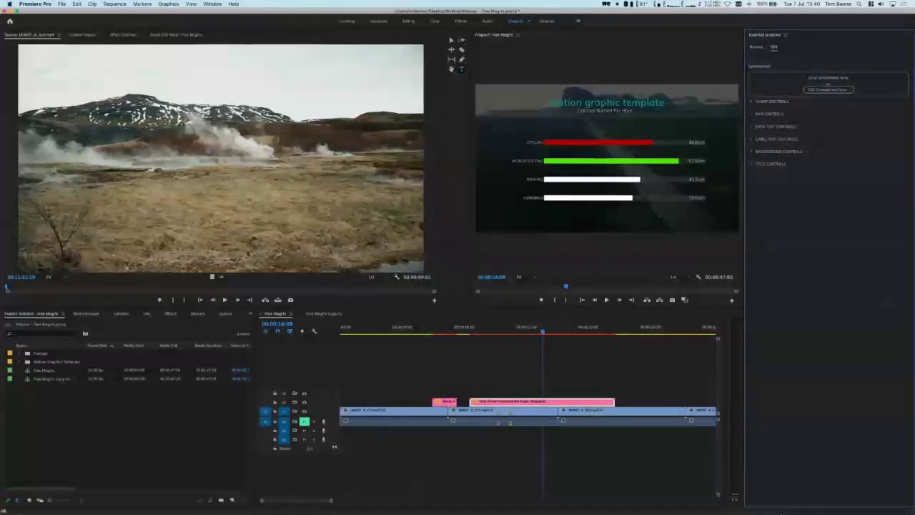
# Show My Templates and install a motion graphics template file from the Downloads folder.
pyautogui.click(789, 502)
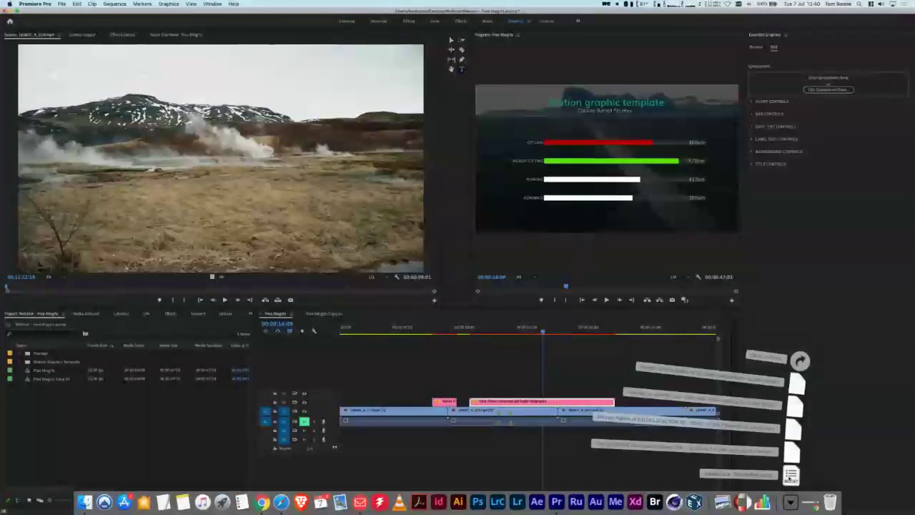
pyautogui.moveTo(791, 475); pyautogui.dragTo(798, 284)
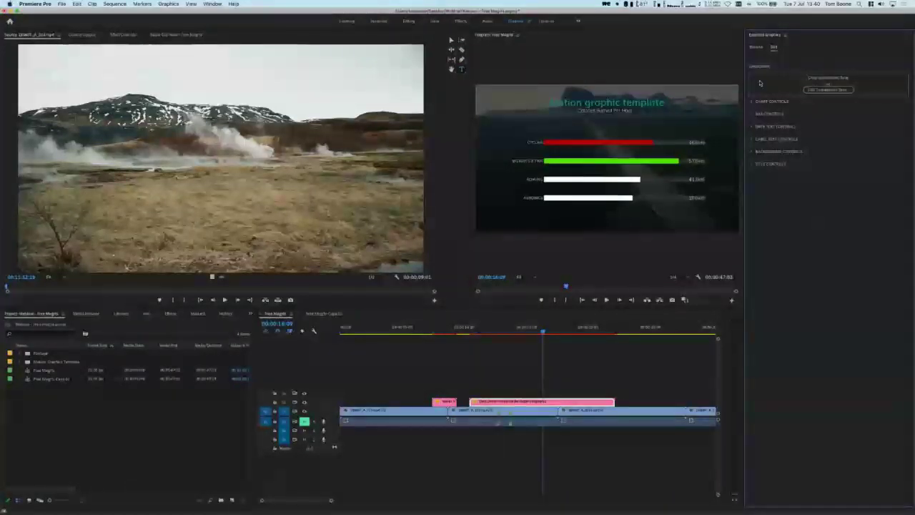
pyautogui.click(758, 48)
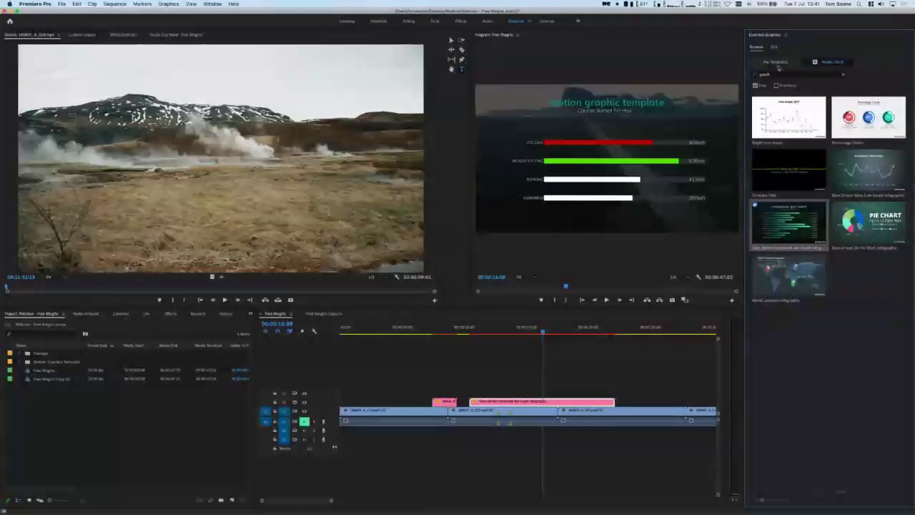
pyautogui.click(779, 62)
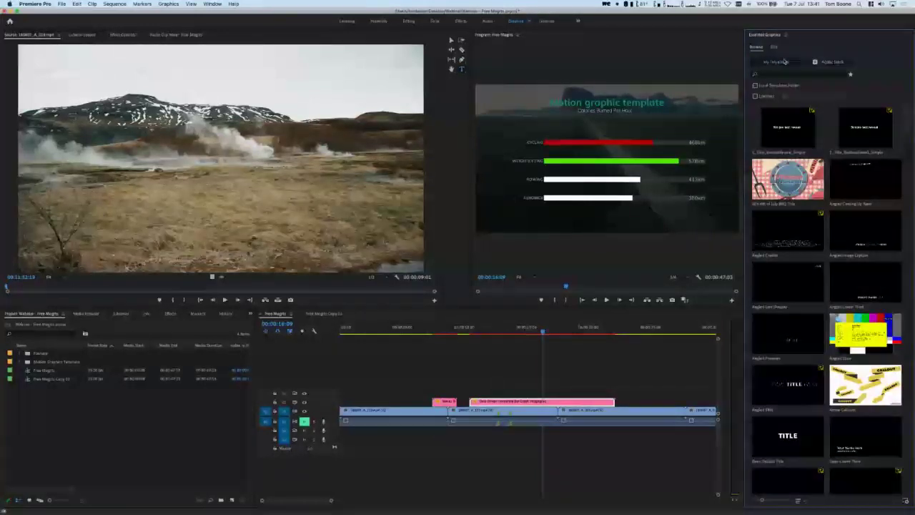
pyautogui.click(904, 501)
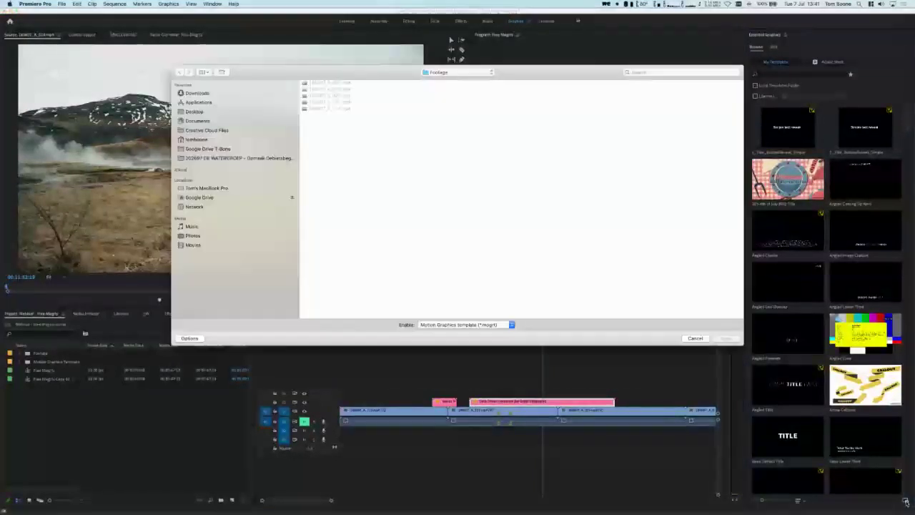
pyautogui.click(198, 93)
pyautogui.doubleClick(324, 83)
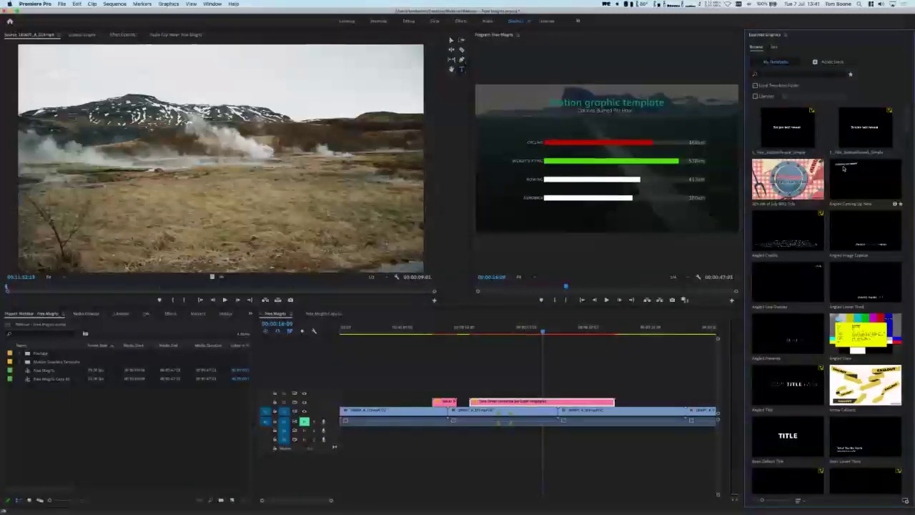
# Limit My Templates to the Local Templates Folder, browse the list, and sort it with the most recent first.
pyautogui.click(755, 85)
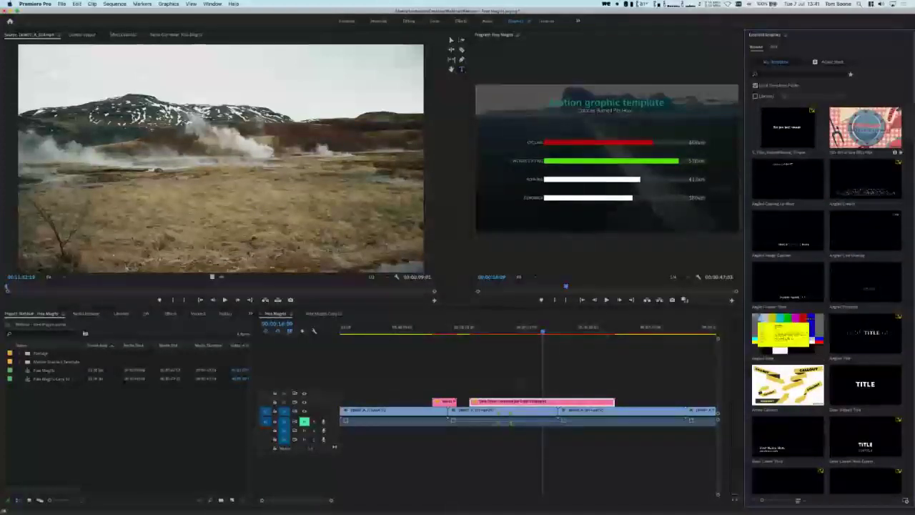
pyautogui.moveTo(693, 509)
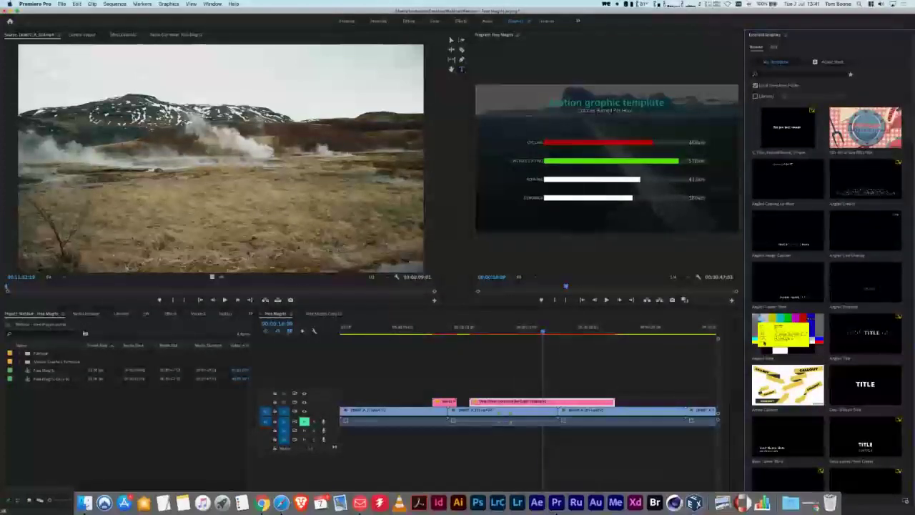
pyautogui.scroll(-5, 799, 279)
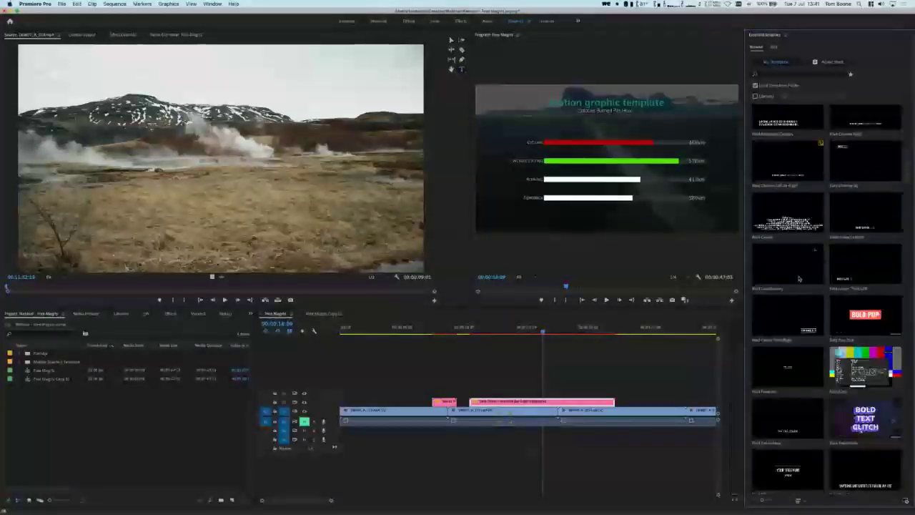
pyautogui.scroll(-5, 823, 386)
pyautogui.scroll(10, 824, 386)
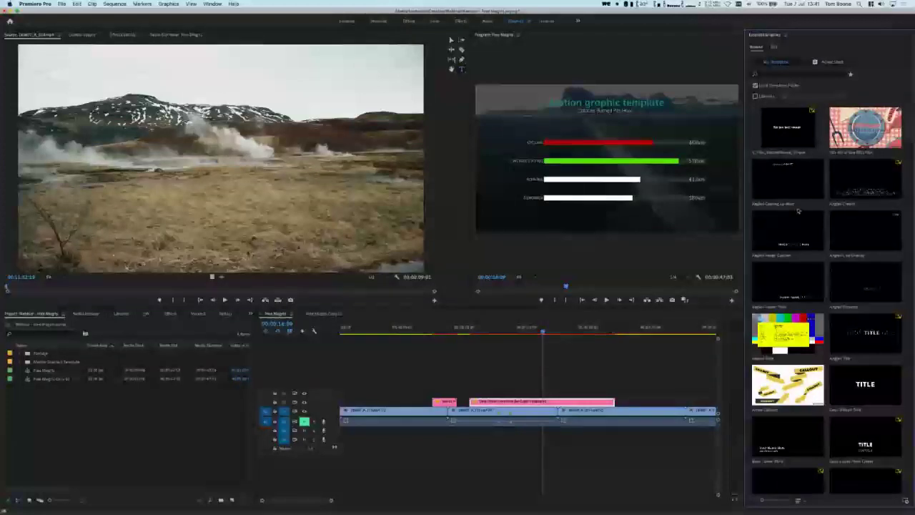
pyautogui.click(818, 76)
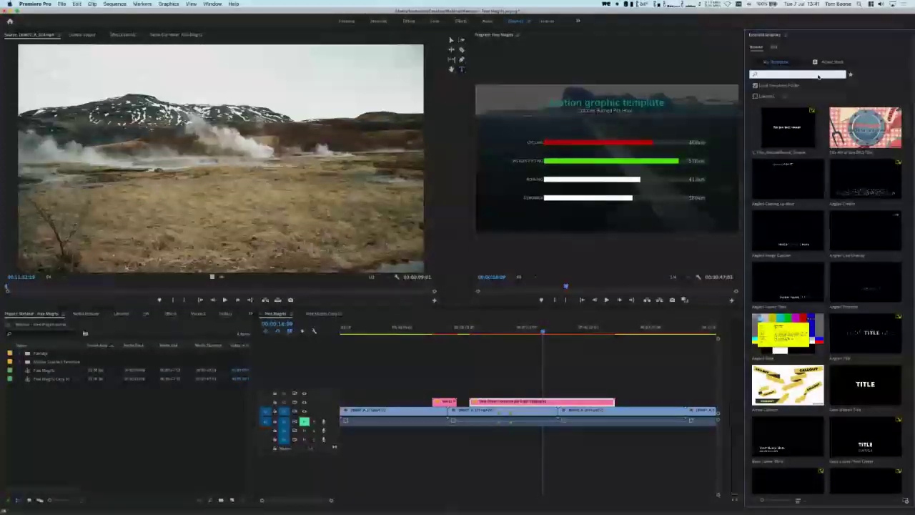
pyautogui.click(798, 500)
pyautogui.click(808, 485)
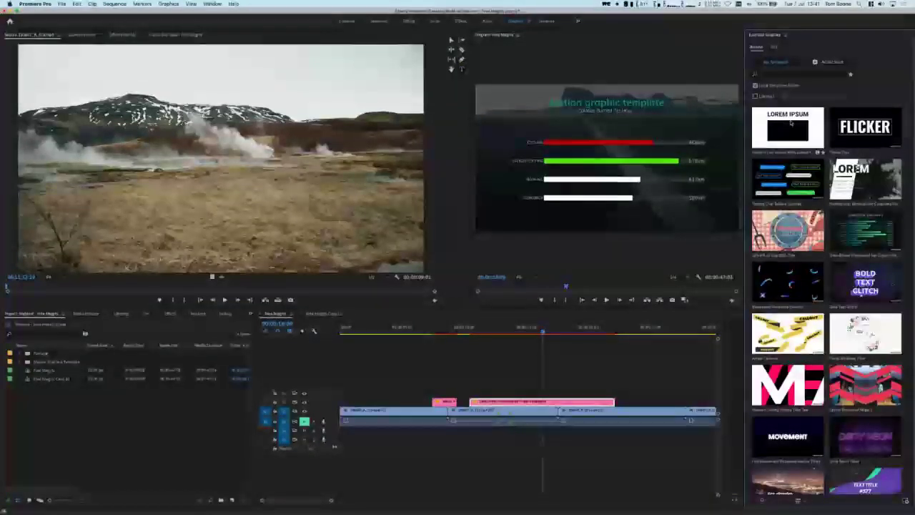
# Place the LOREM IPSUM template above the footage after the bar graph, preview it at 00:00:28:00, and select its title text layer.
pyautogui.moveTo(795, 125); pyautogui.dragTo(642, 401)
pyautogui.moveTo(657, 336); pyautogui.dragTo(686, 334)
pyautogui.click(773, 47)
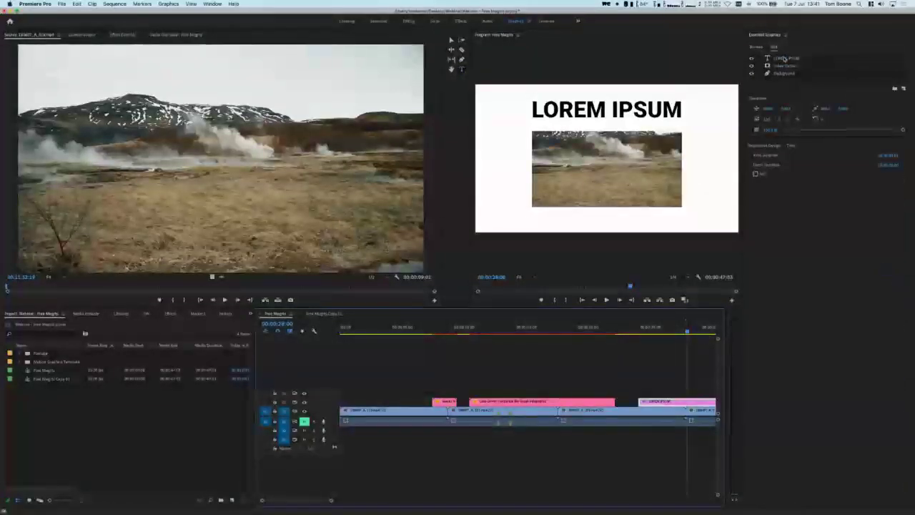
pyautogui.click(784, 58)
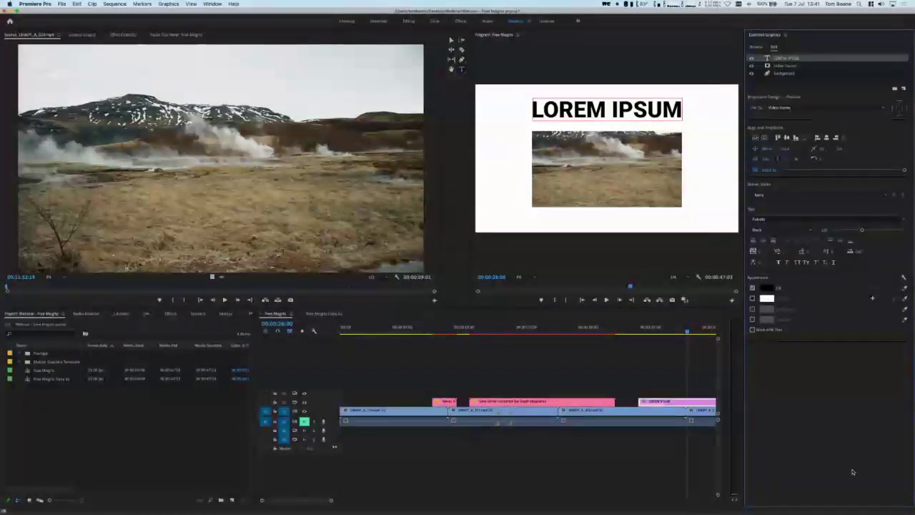
pyautogui.hscroll(5, 549, 361)
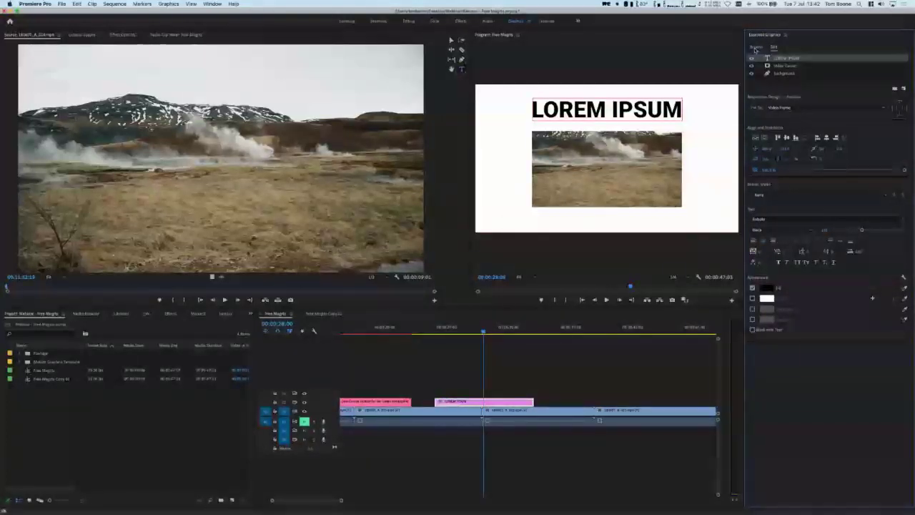
# Switch to the Libraries workspace, open the webinar library, and move the playhead past the LOREM IPSUM clip to 00:00:35:06.
pyautogui.click(546, 22)
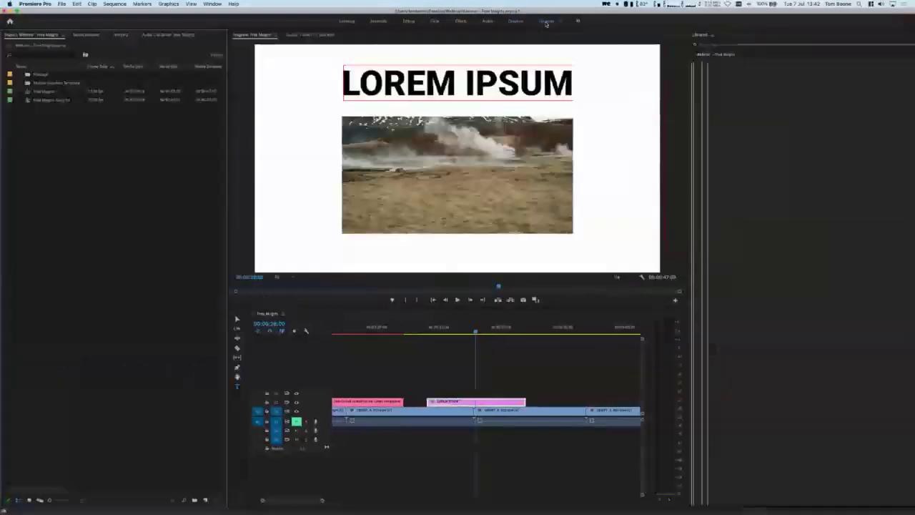
pyautogui.click(731, 55)
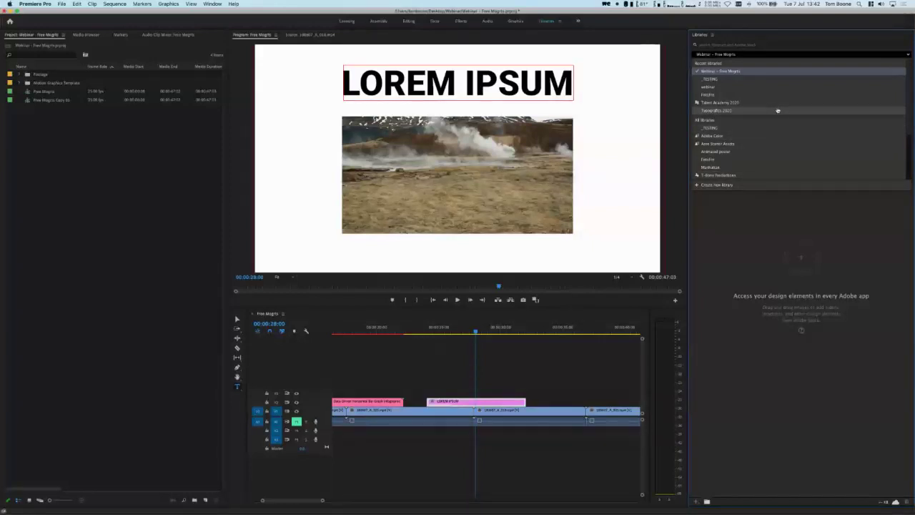
pyautogui.click(704, 121)
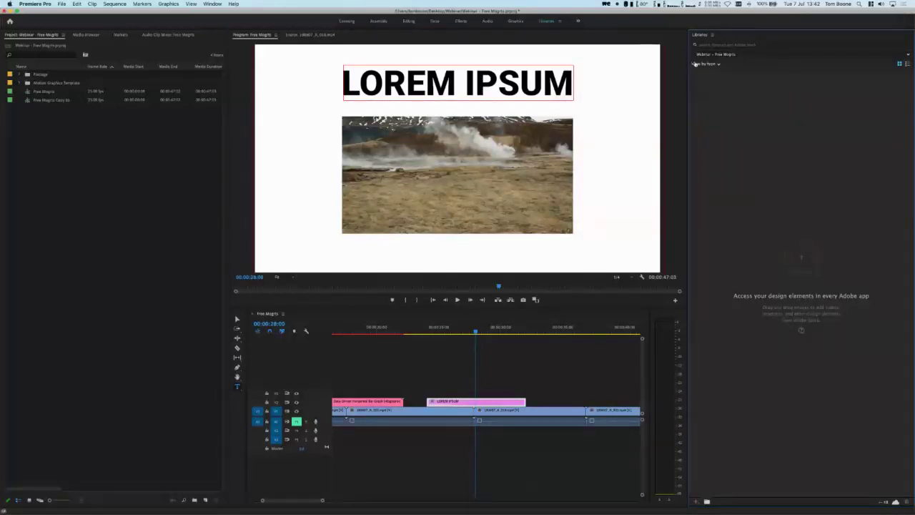
pyautogui.click(720, 55)
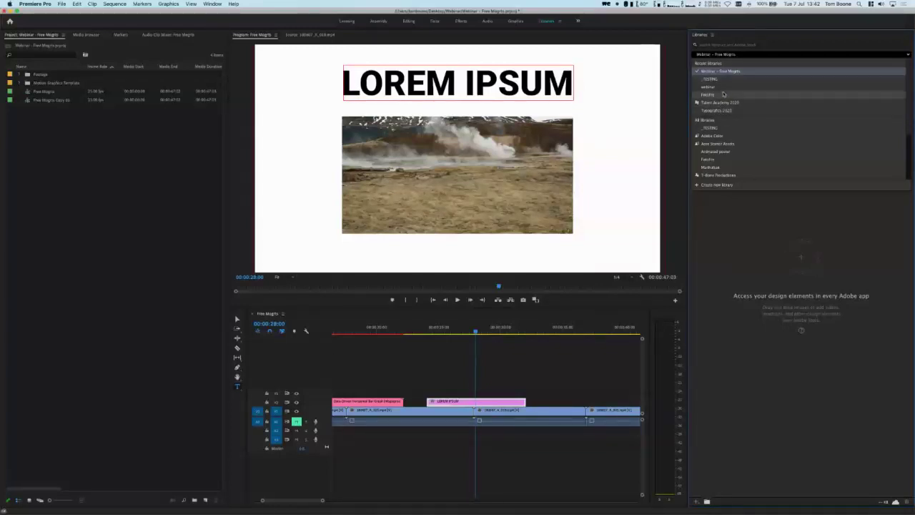
pyautogui.click(725, 88)
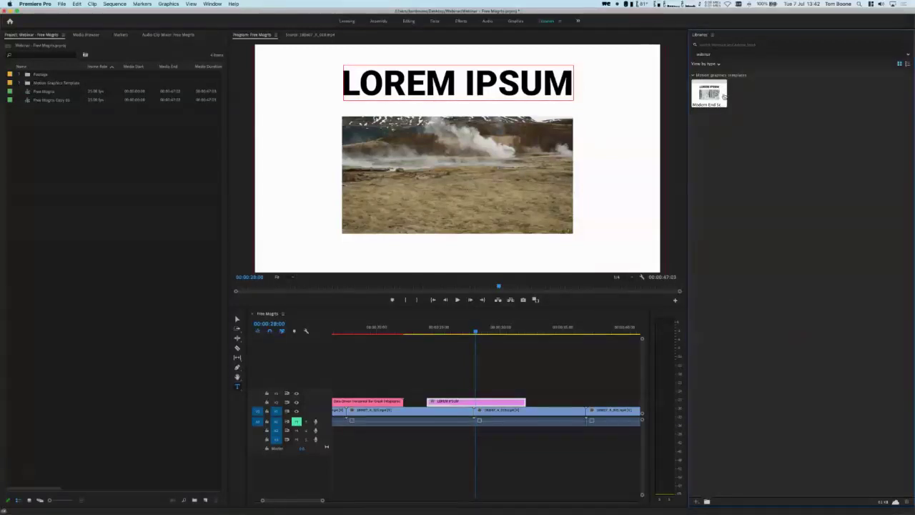
pyautogui.click(564, 330)
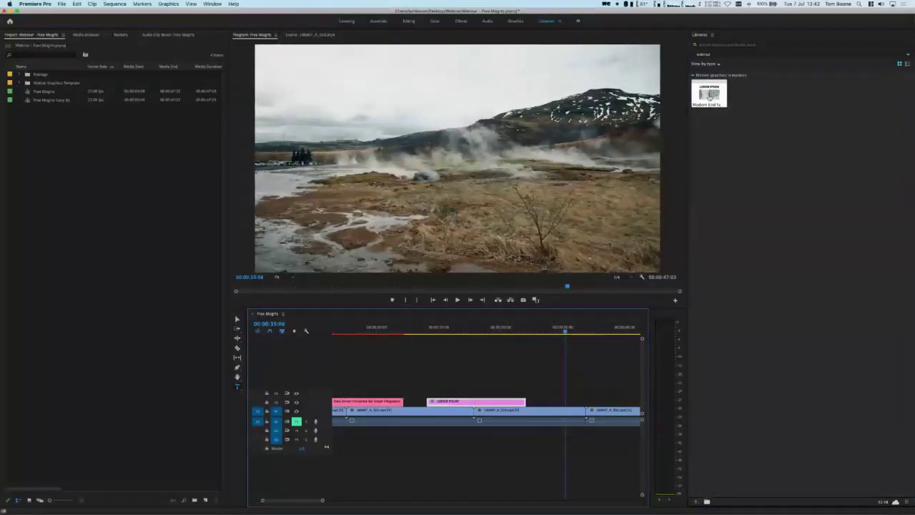
# Place the Modern End Screen template from the webinar library above the footage, after the existing LOREM IPSUM clip.
pyautogui.moveTo(713, 94); pyautogui.dragTo(554, 400)
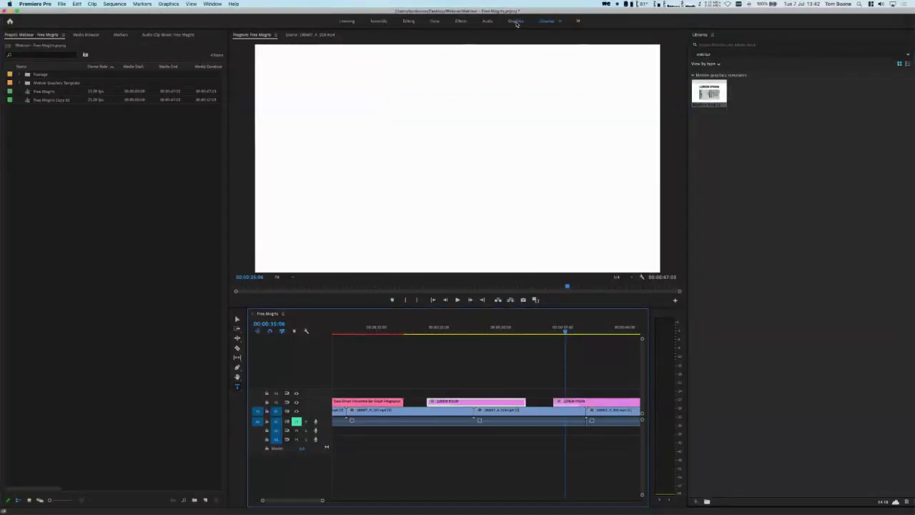
# Switch to the Graphics workspace and limit My Templates to all Libraries by excluding the Local Templates Folder.
pyautogui.click(516, 21)
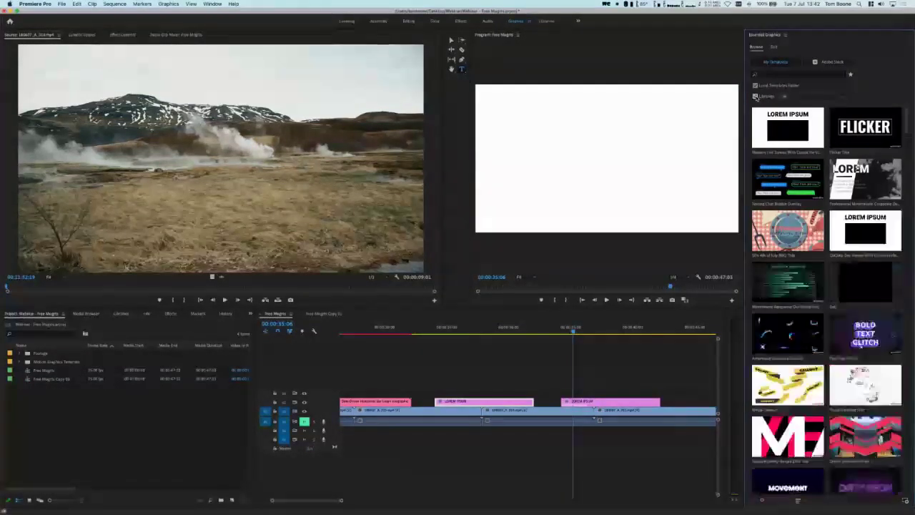
pyautogui.click(786, 96)
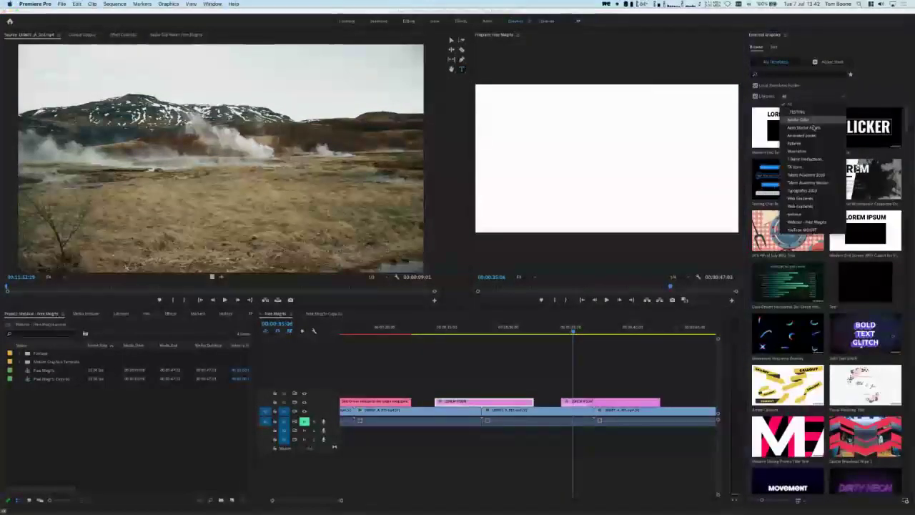
pyautogui.click(793, 104)
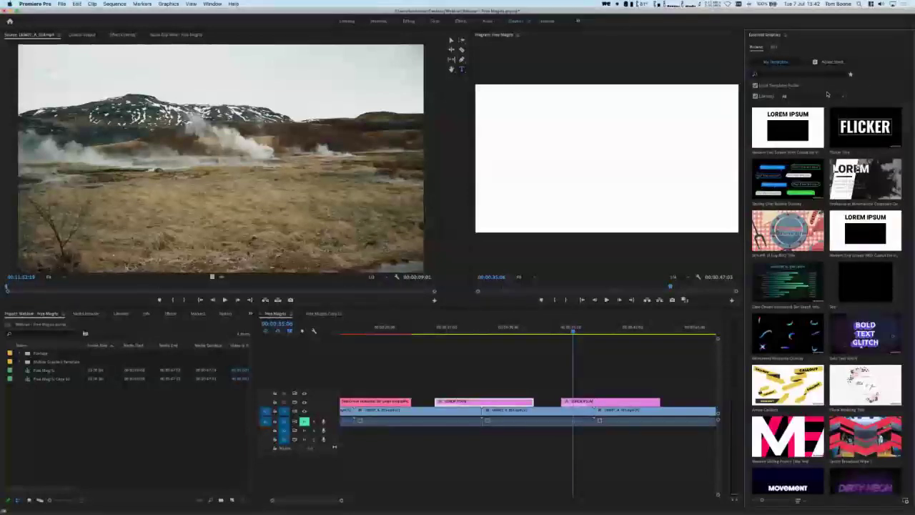
pyautogui.click(777, 86)
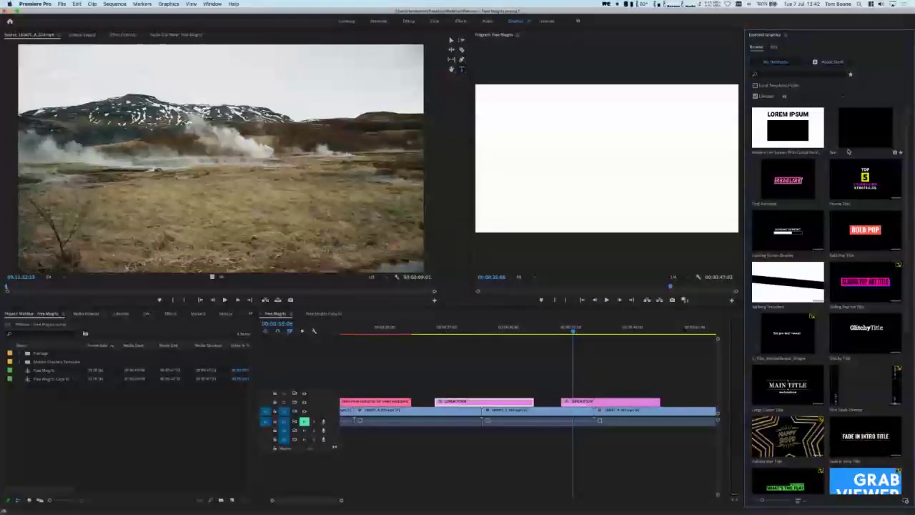
# Preview the second LOREM IPSUM clip by moving the playhead to about 00:00:38.
pyautogui.moveTo(571, 338); pyautogui.dragTo(612, 350)
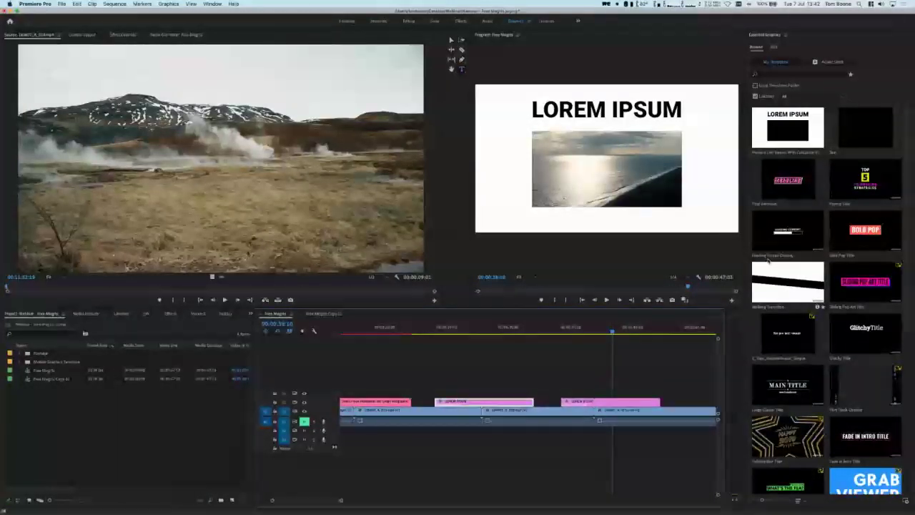
pyautogui.click(803, 182)
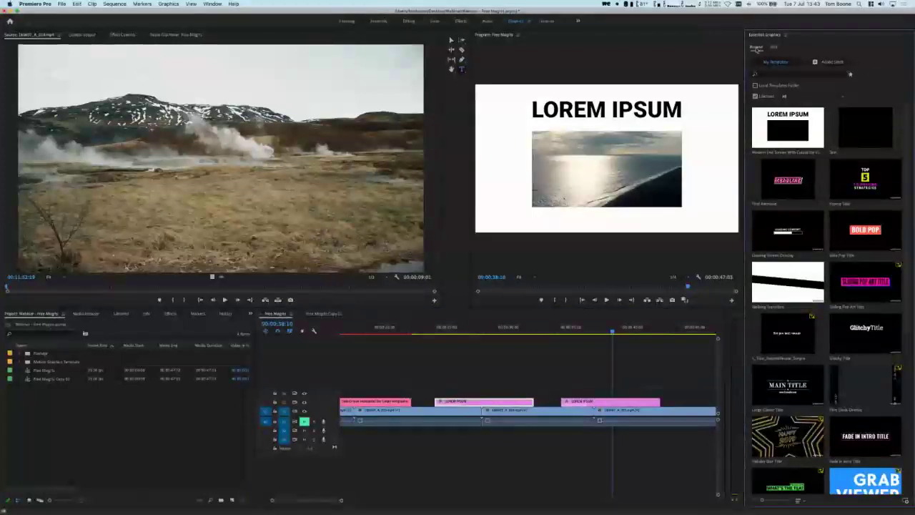